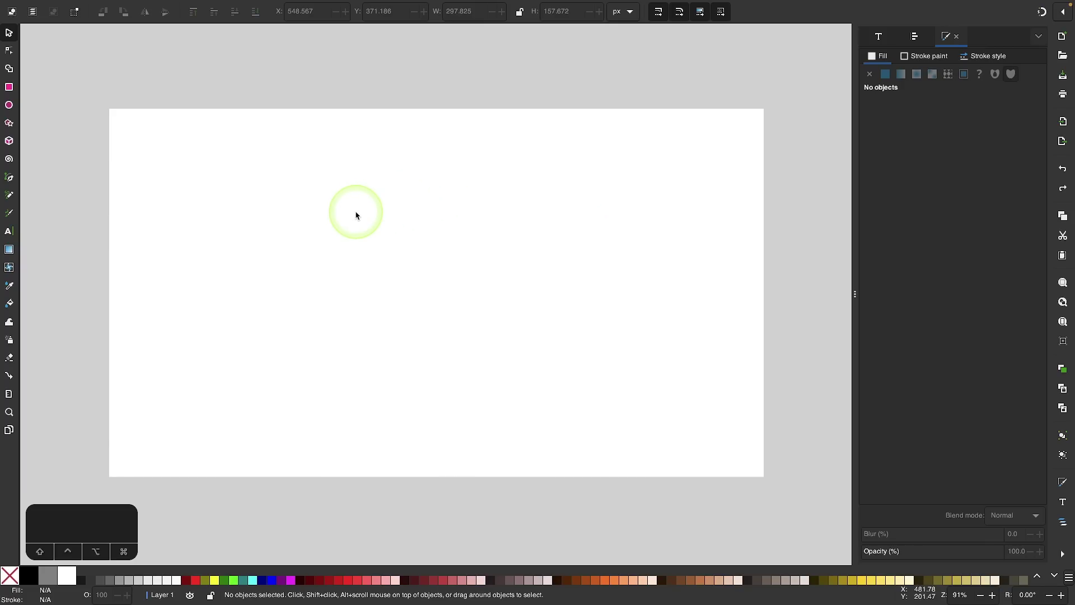
Draw a black rectangle about 676 × 298 px on the page and fully round its corners into a pill shape
left_click(9, 87)
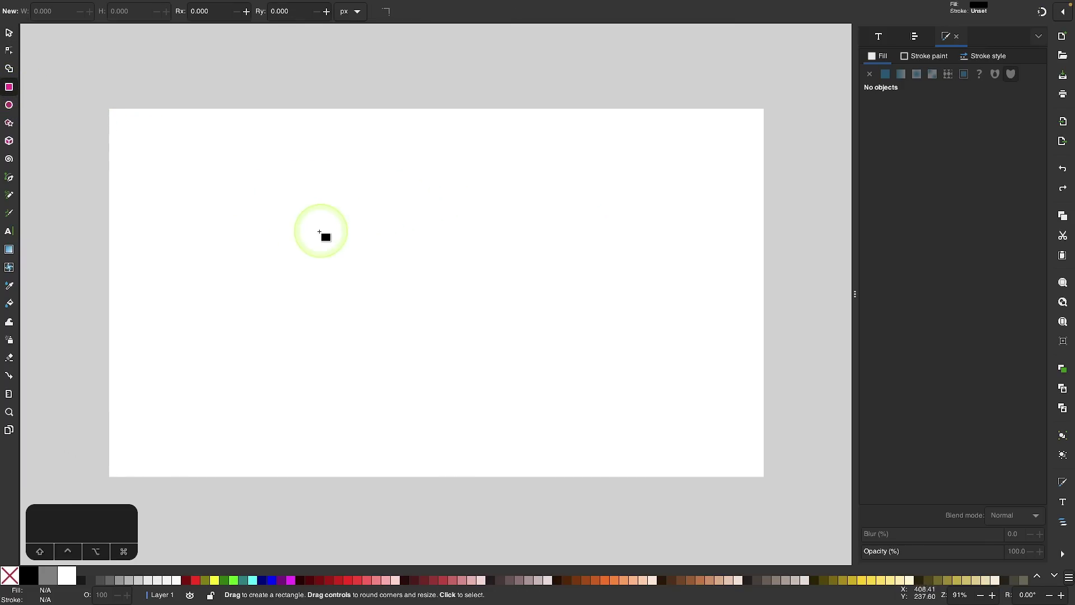
left_click_drag(280, 195, 624, 347)
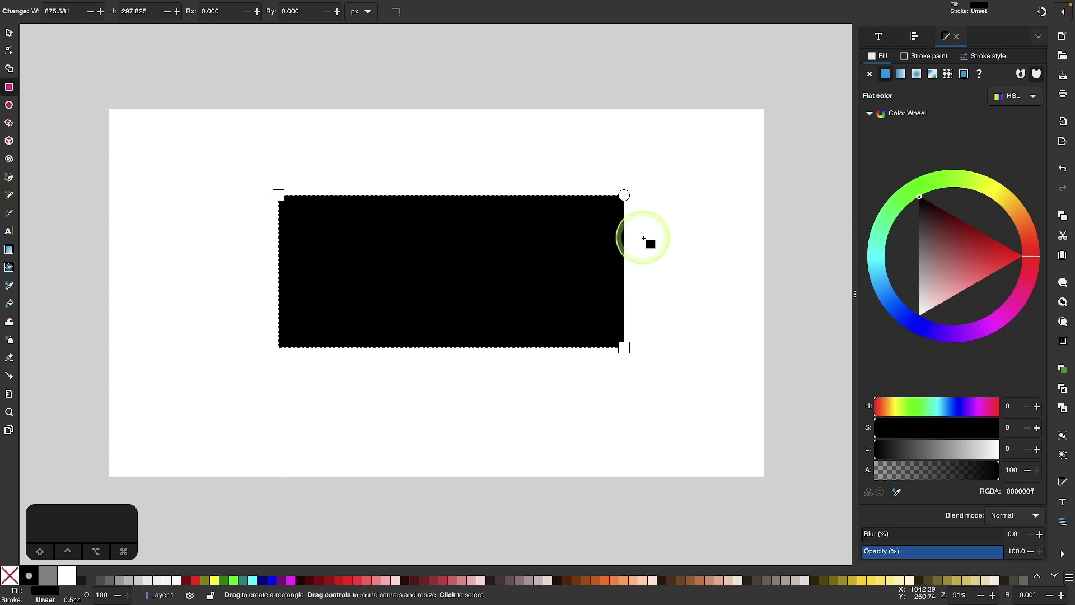
left_click_drag(624, 196, 638, 297)
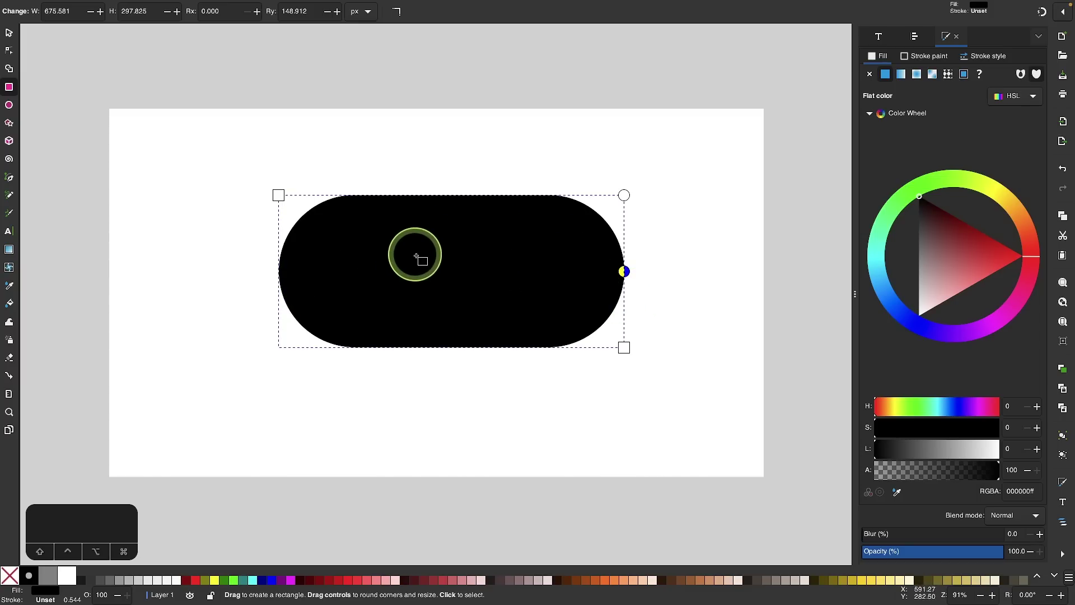
Convert the rounded rectangle to a path and create a mesh gradient fill with 2 rows and 2 columns on it
left_click(222, 7)
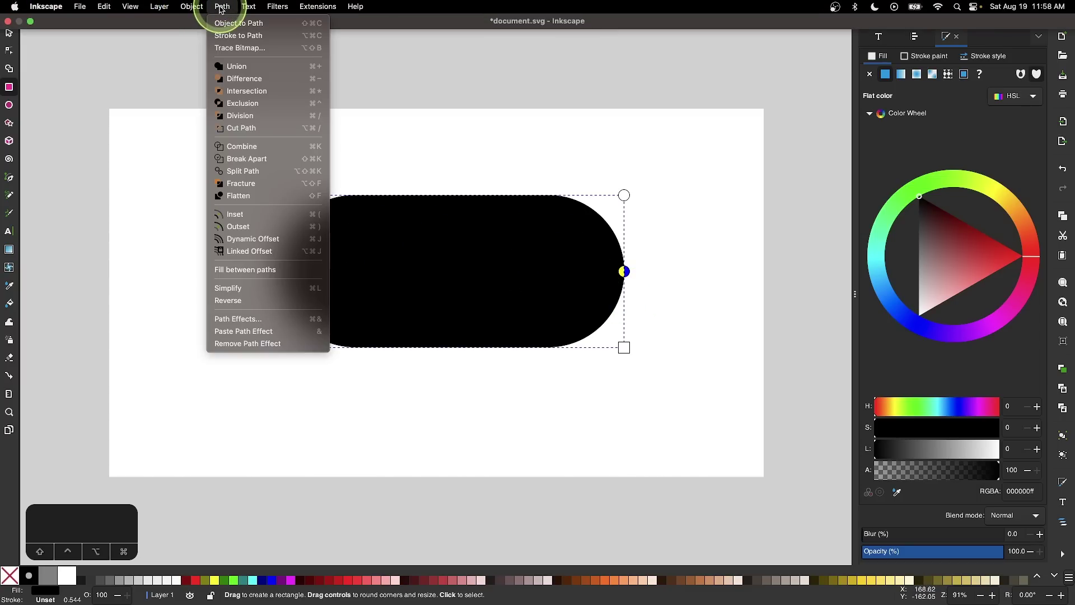
left_click(225, 24)
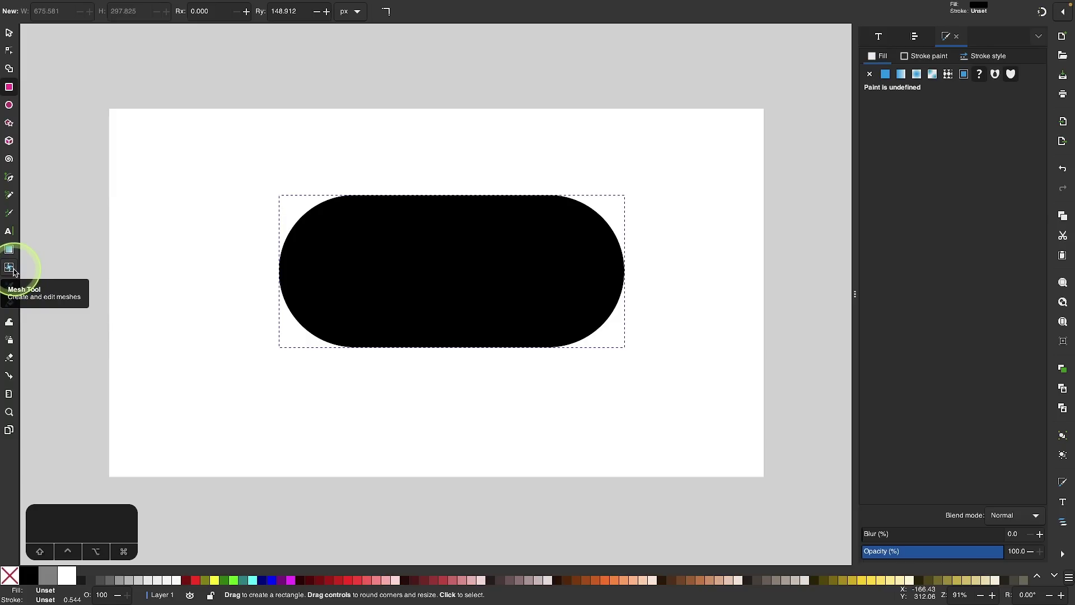
left_click(12, 271)
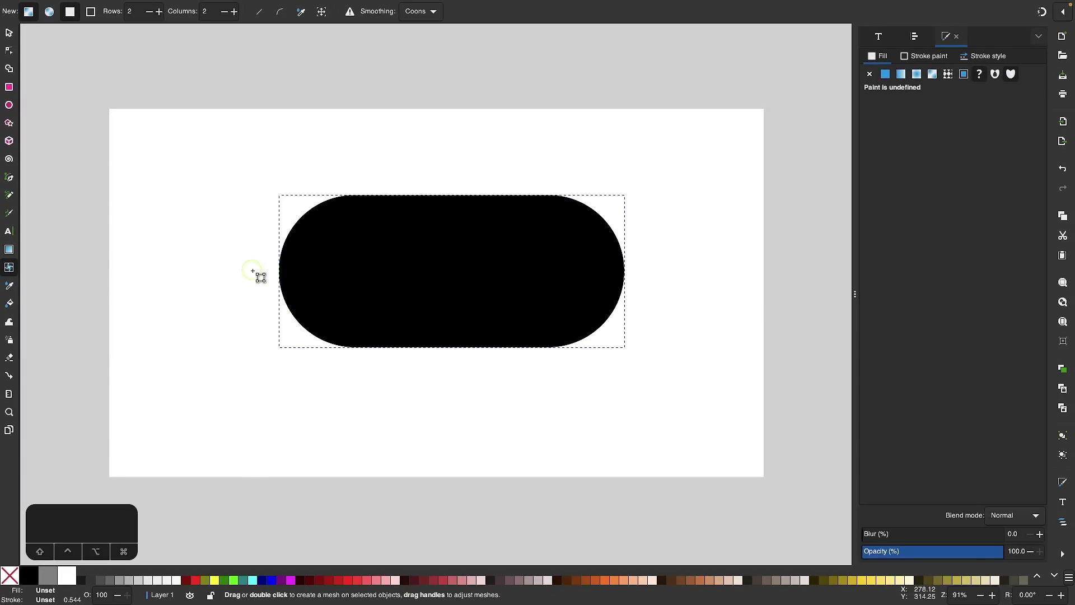
double_click(653, 262)
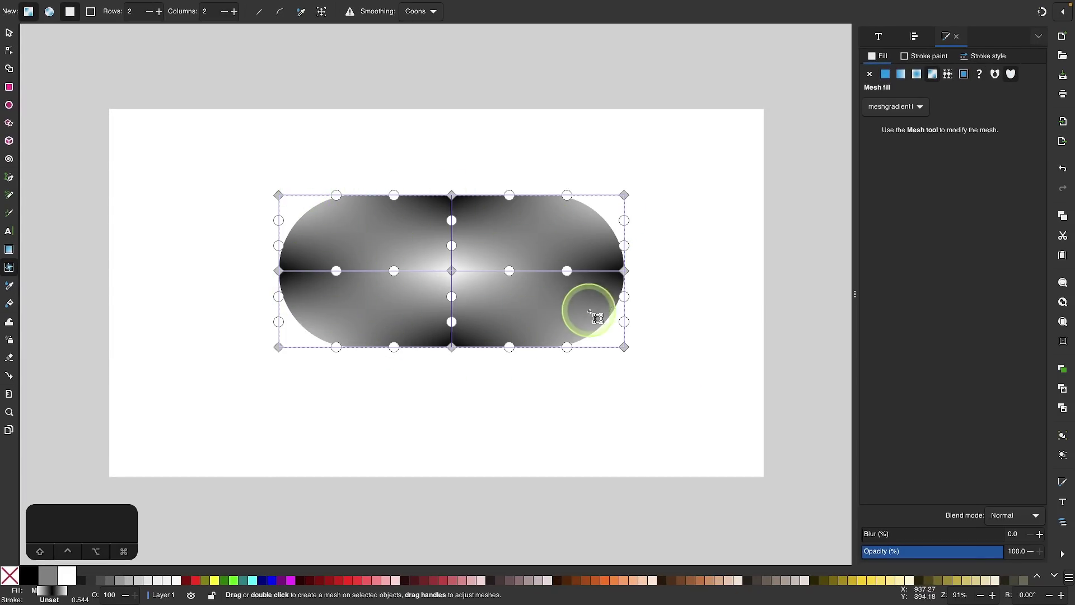
Select all mesh nodes of the pill and colour them Fuchsia (#FF00FF)
scroll(583, 319, "up", 2)
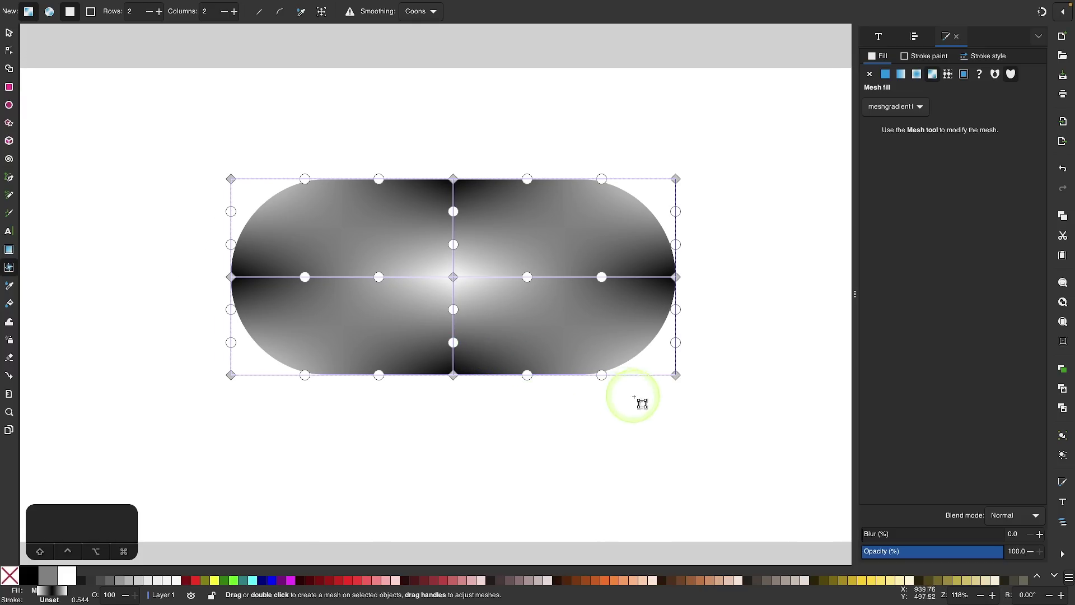
left_click_drag(741, 408, 163, 142)
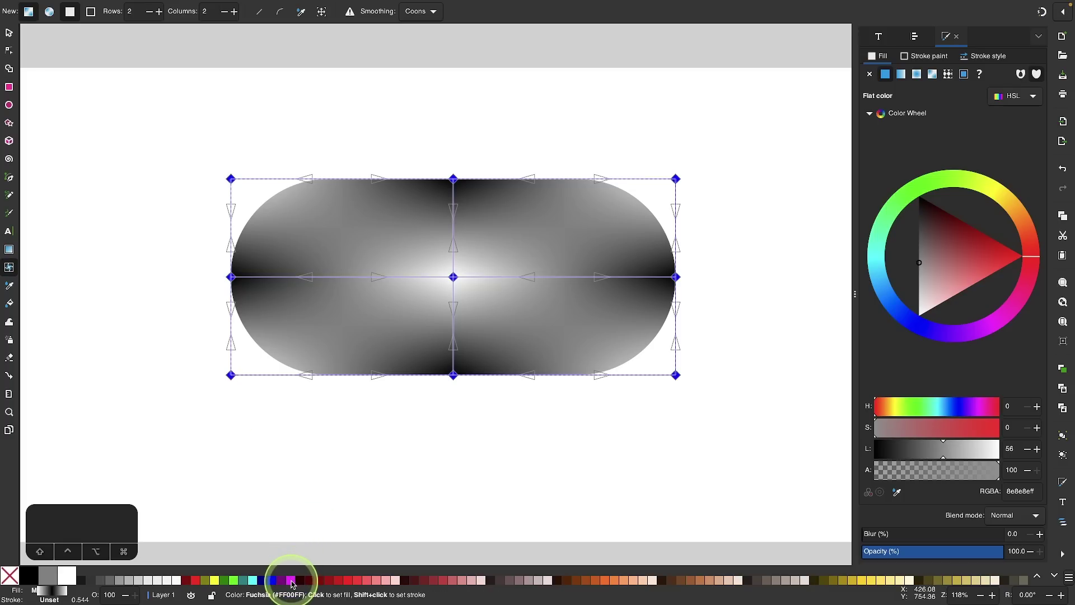
left_click(291, 581)
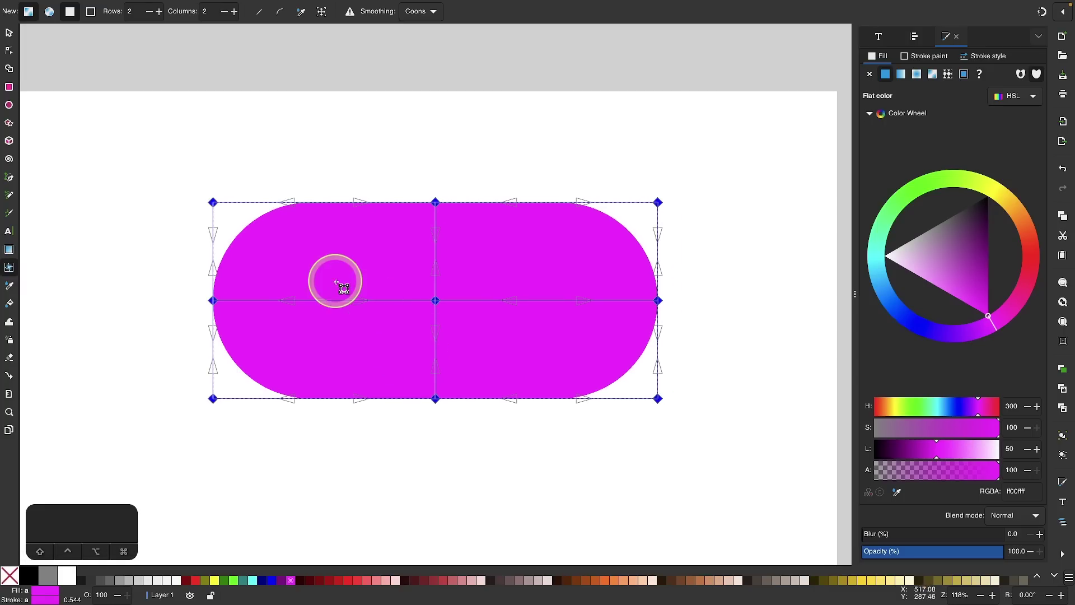
Move the upper-left mesh corner in beside the pill's rounded outline and bend its two handles outward along the curve
scroll(300, 259, "up", 3)
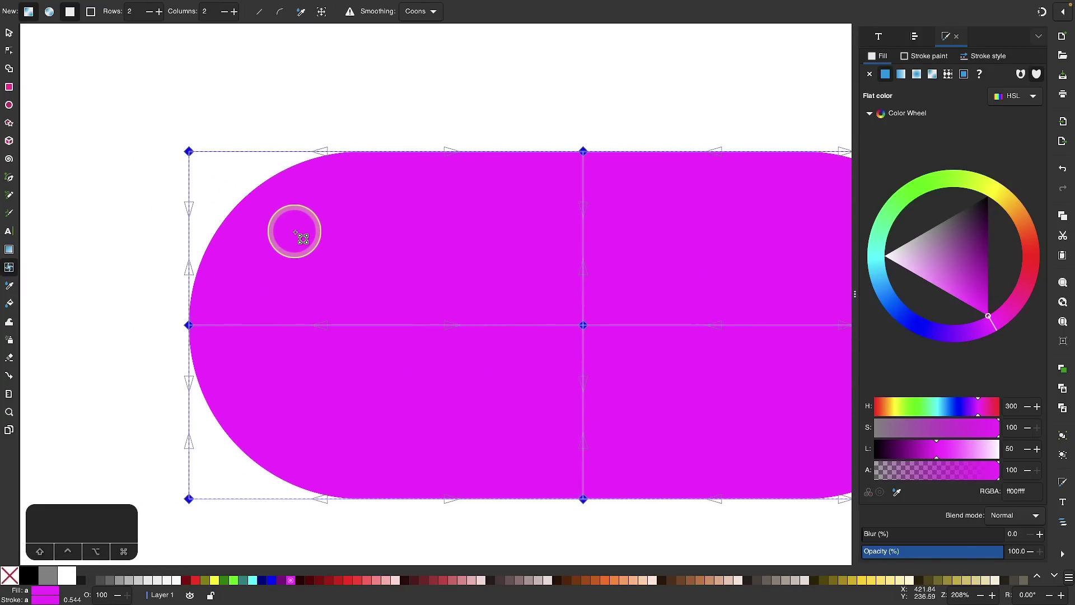
key("Escape")
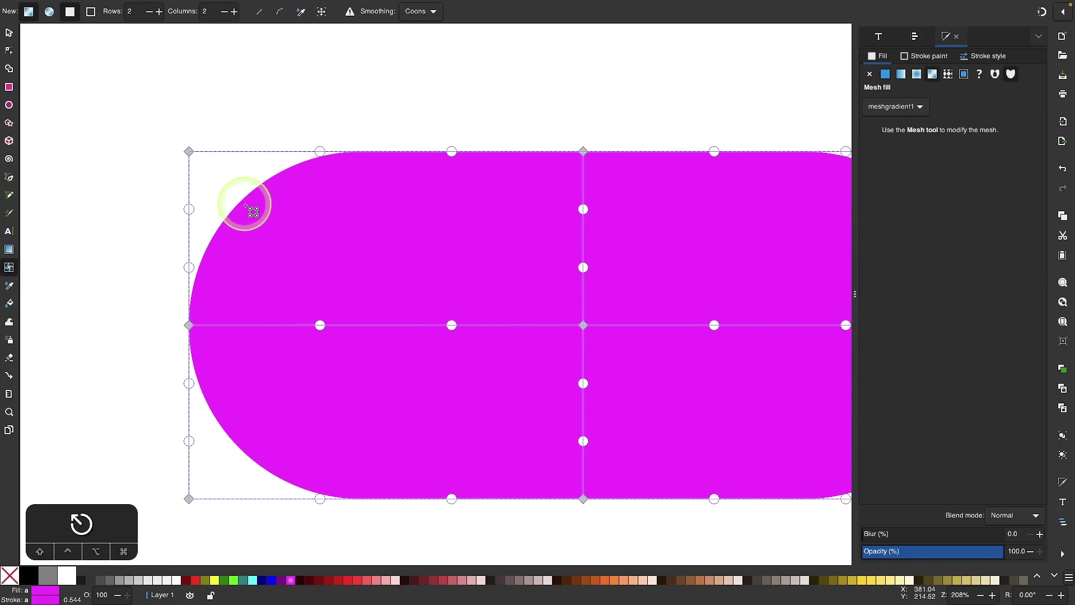
left_click(190, 152)
left_click_drag(189, 151, 234, 198)
left_click_drag(235, 255, 195, 224)
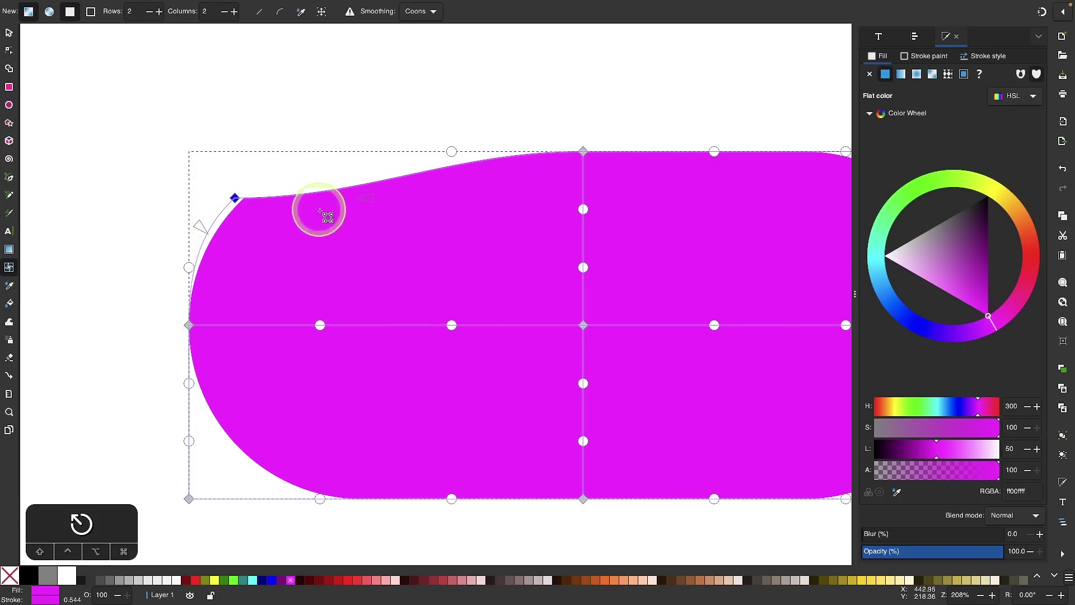
mouse_move(365, 198)
left_mouse_down()
mouse_move(304, 169)
mouse_move(279, 144)
mouse_move(288, 137)
left_mouse_up()
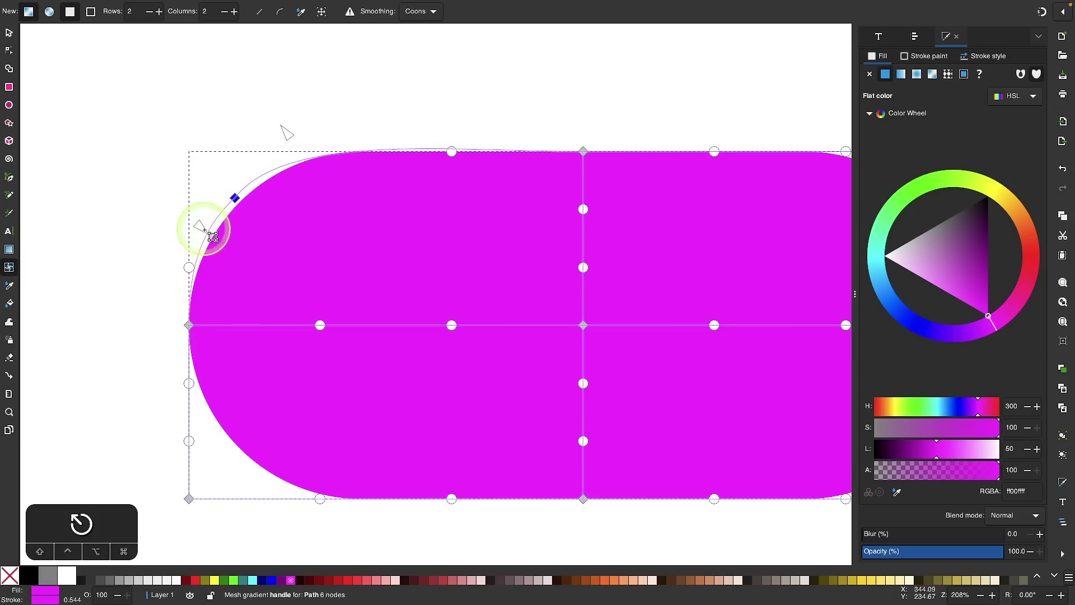
Nudge the top-centre and left-centre mesh nodes just outside the pill and refine the handles along the upper-left curve
left_click(583, 150)
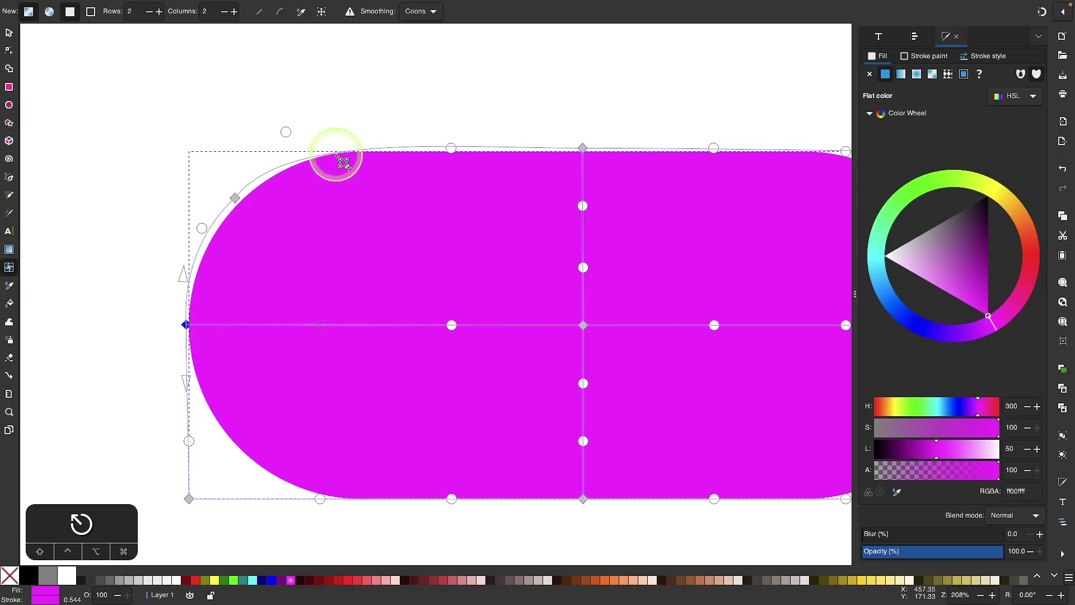
left_click(286, 132)
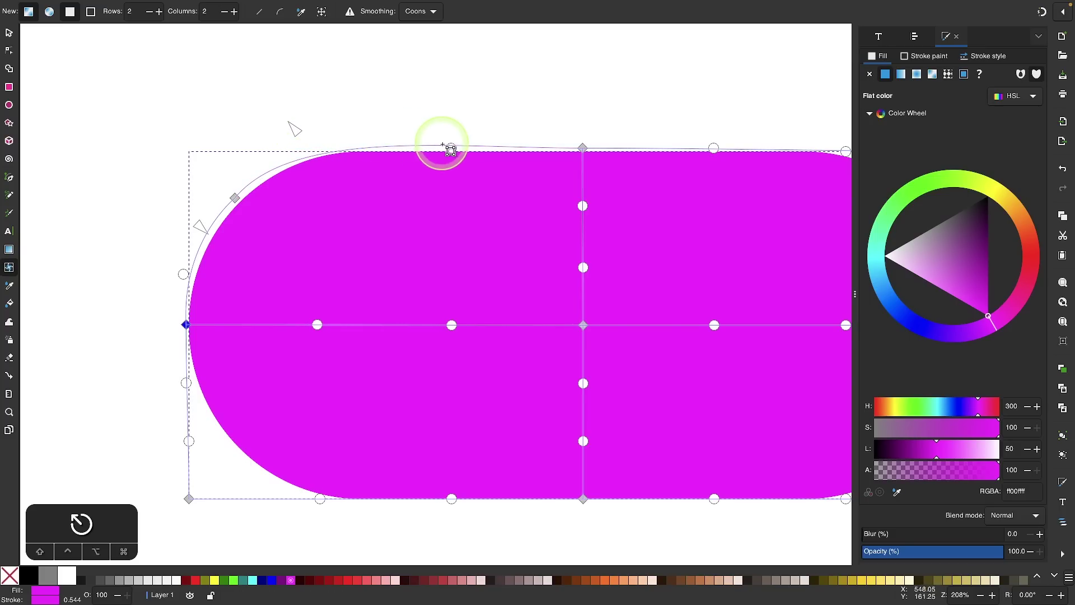
left_click_drag(455, 152, 369, 152)
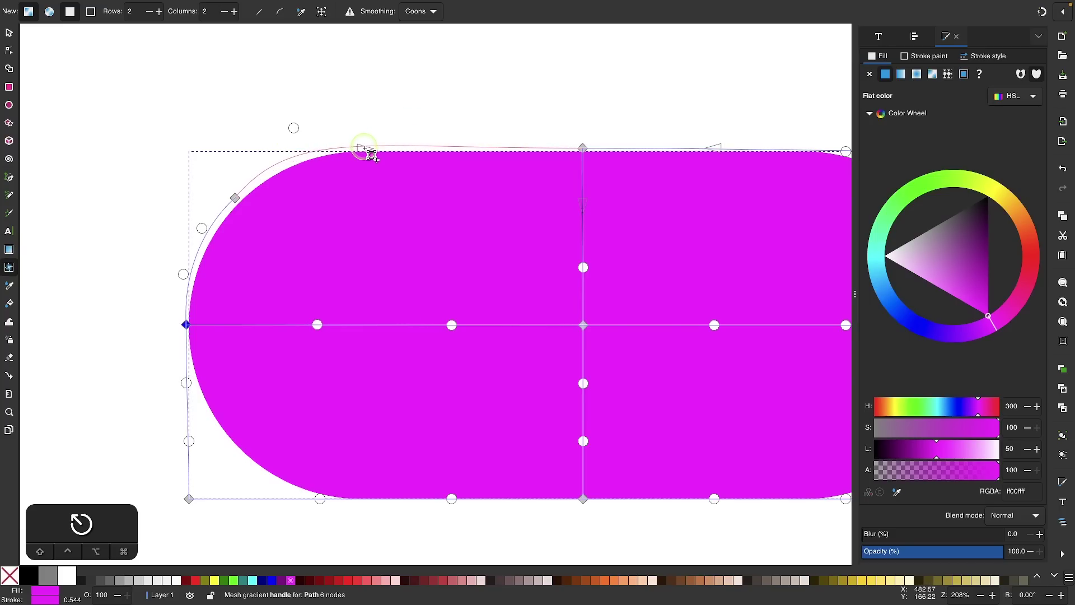
scroll(348, 185, "down", 1)
left_click(296, 100)
left_click_drag(296, 100, 257, 209)
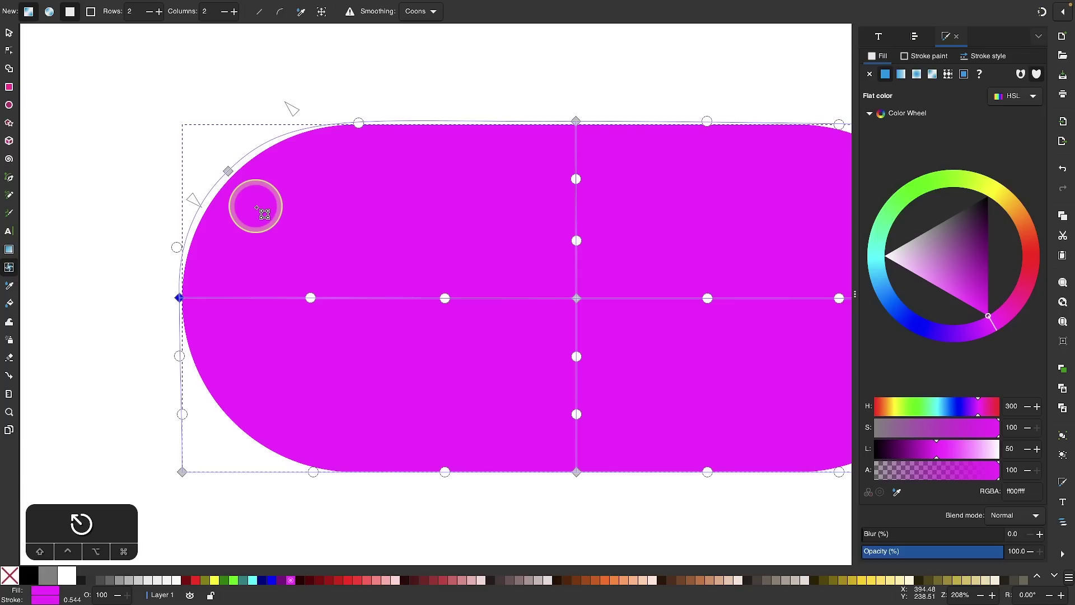
Move the lower-left mesh corner in beside the pill's rounded outline and bend its handles along the curve
left_click(184, 475)
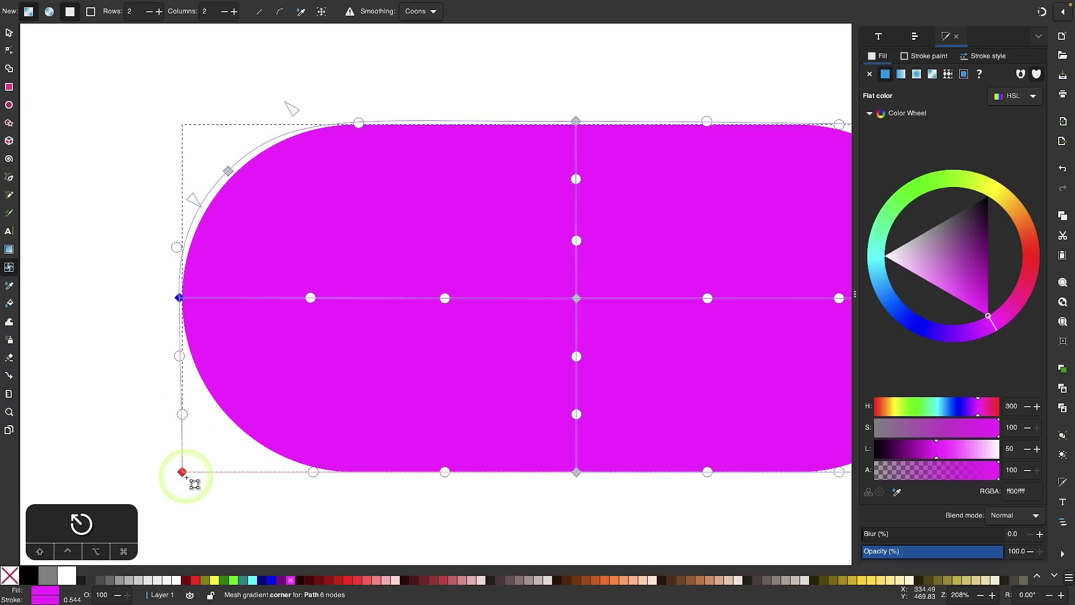
left_click_drag(185, 475, 237, 434)
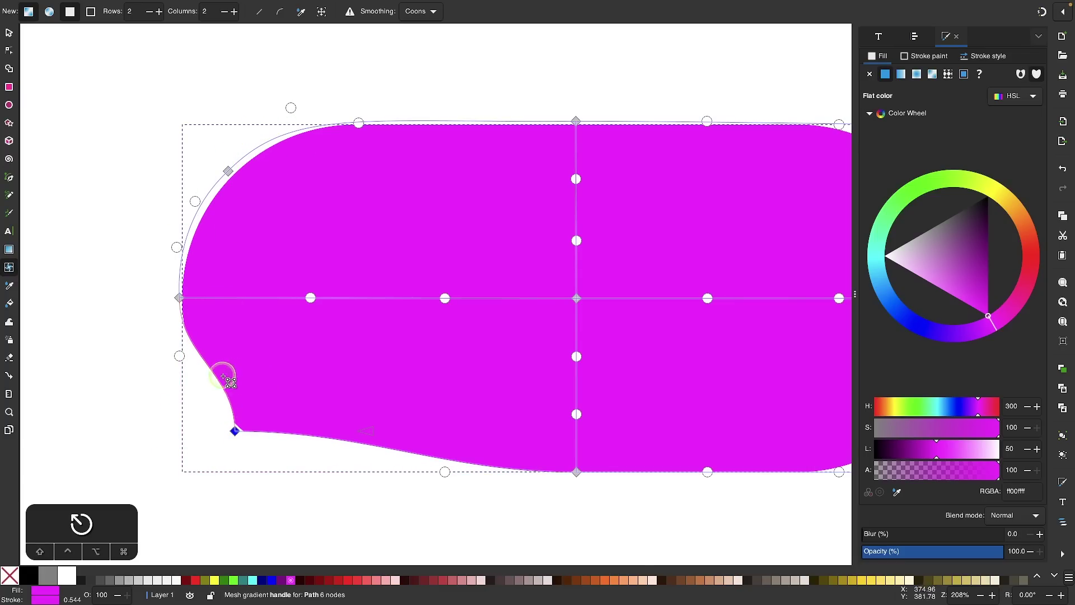
left_click_drag(235, 372, 199, 399)
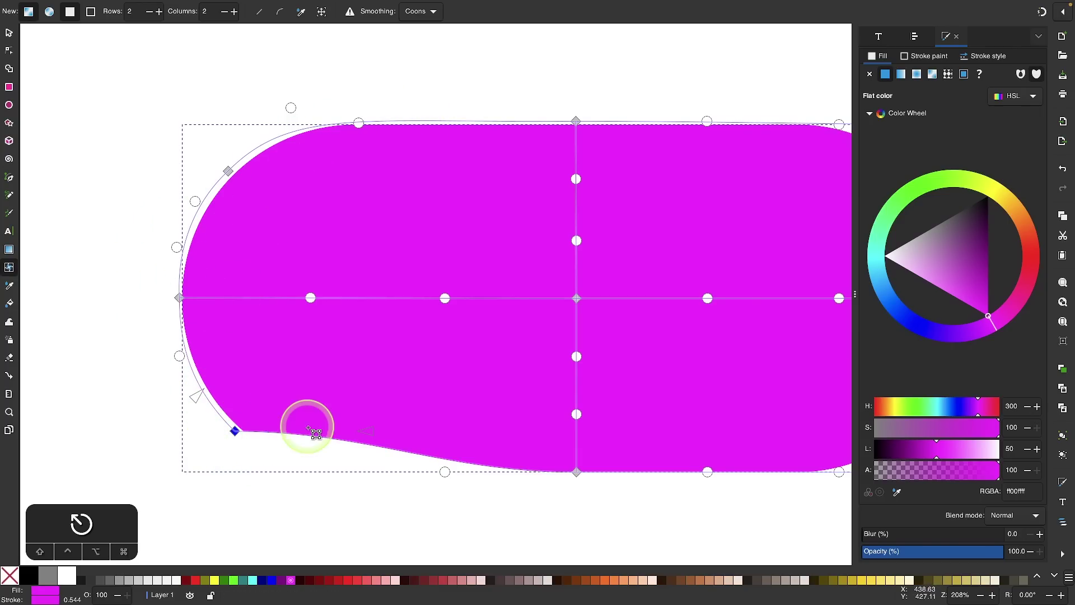
mouse_move(370, 432)
left_mouse_down()
mouse_move(330, 485)
mouse_move(259, 473)
left_mouse_up()
Nudge the bottom-centre and right-centre mesh nodes slightly outside the pill's edge
left_click_drag(576, 472, 577, 480)
scroll(612, 328, "right", 10)
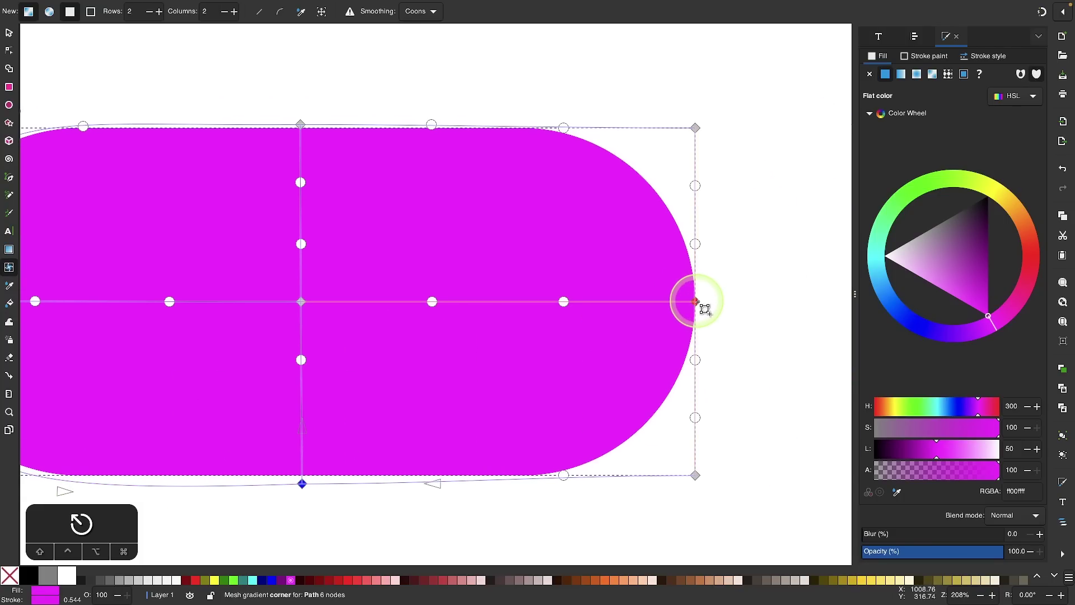
left_click_drag(697, 301, 703, 300)
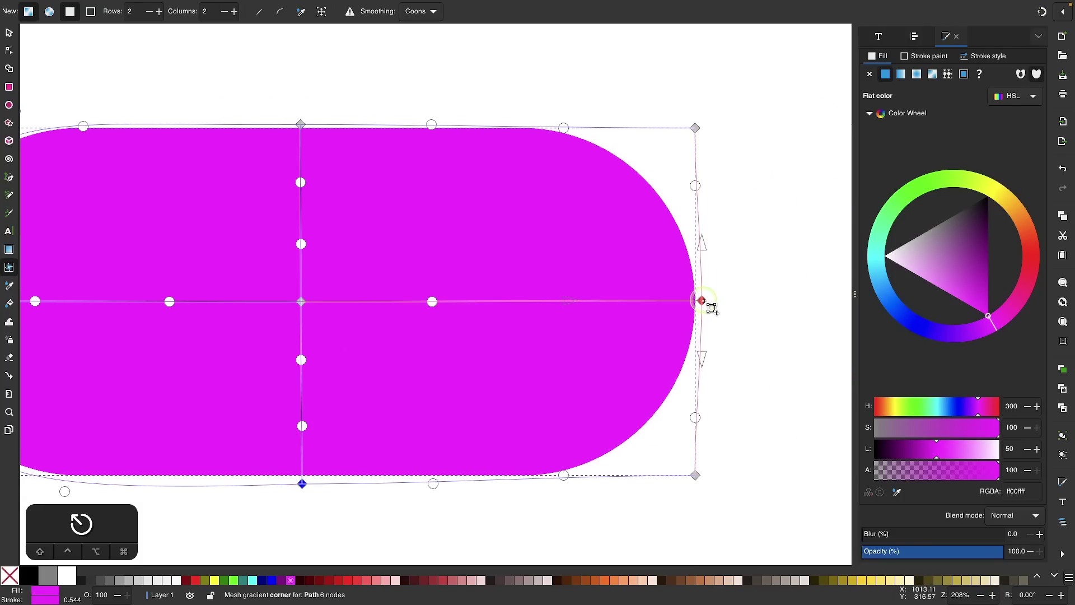
Fit the upper-right and lower-right mesh corners and their handles around the pill's rounded right end
left_click_drag(695, 128, 645, 169)
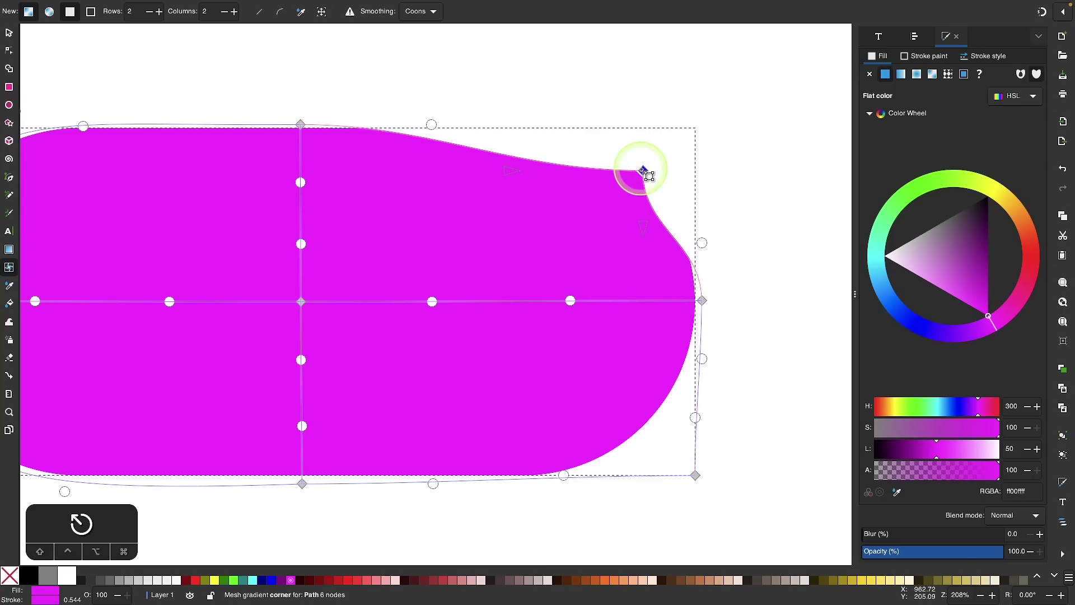
left_click_drag(509, 169, 599, 104)
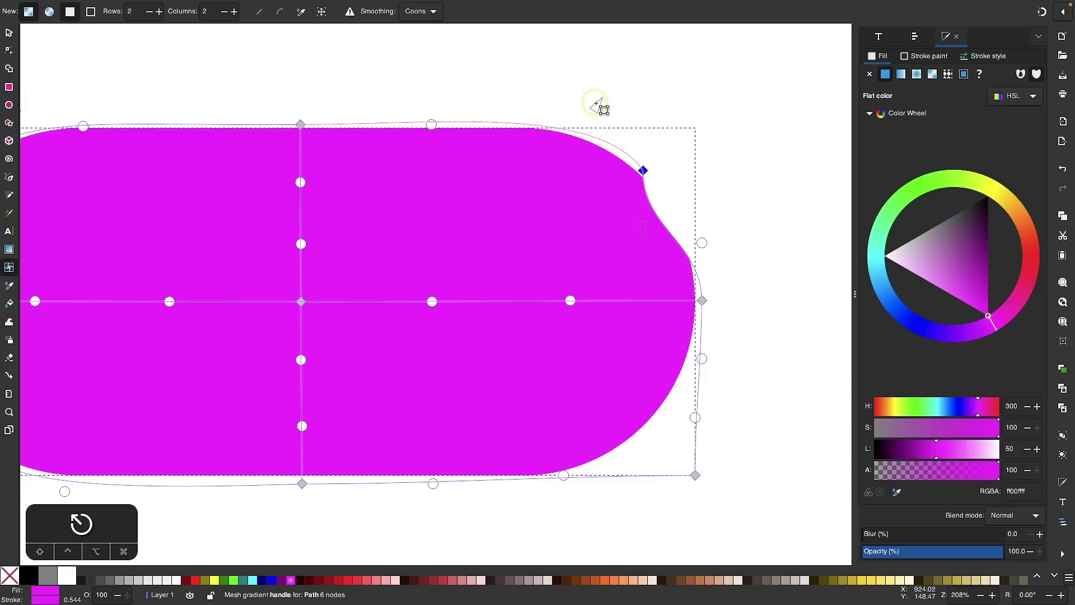
key("ctrl+z")
key("ctrl+z")
key("ctrl+z")
key("ctrl+z")
key("ctrl+z")
key("ctrl+z")
Move the central mesh node down near the pill's lower edge and bend the horizontal mesh line into a smooth bowl-shaped curve
scroll(536, 376, "down", 1)
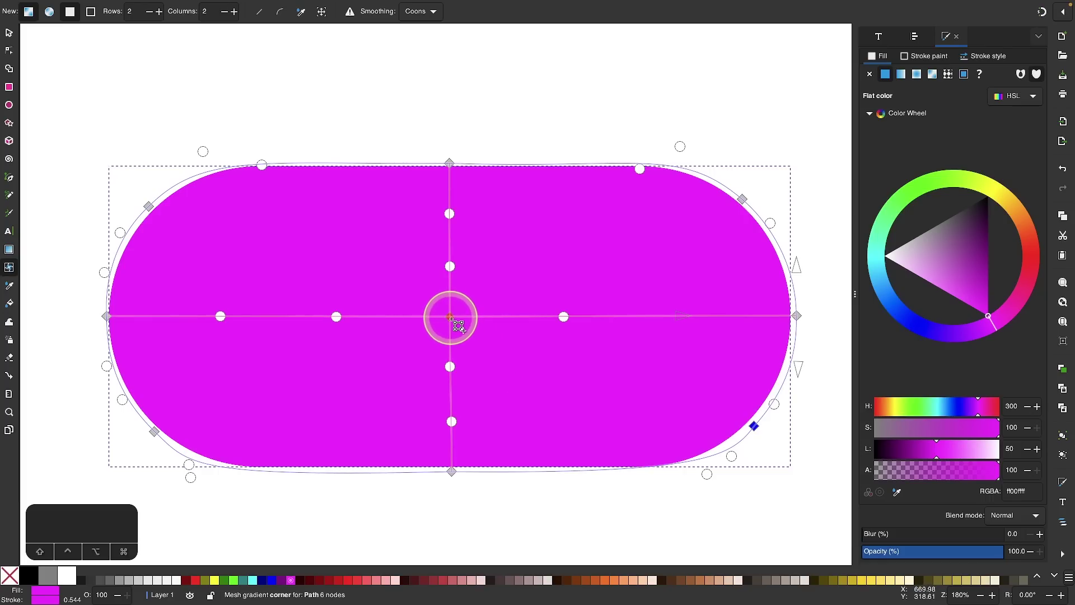
left_click_drag(452, 318, 452, 434)
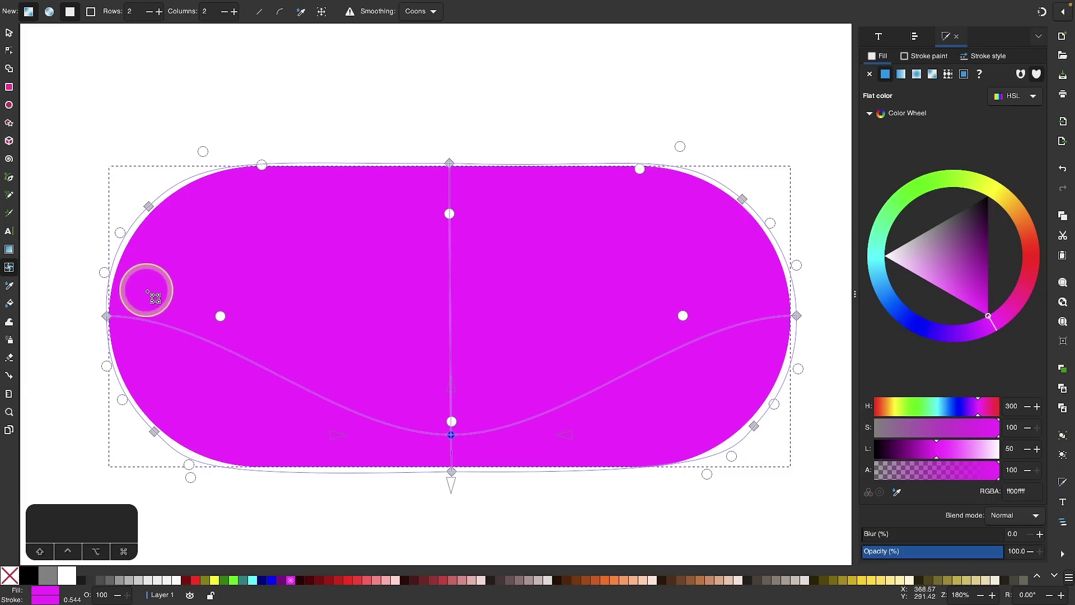
left_click_drag(220, 315, 104, 327)
left_click_drag(683, 316, 729, 428)
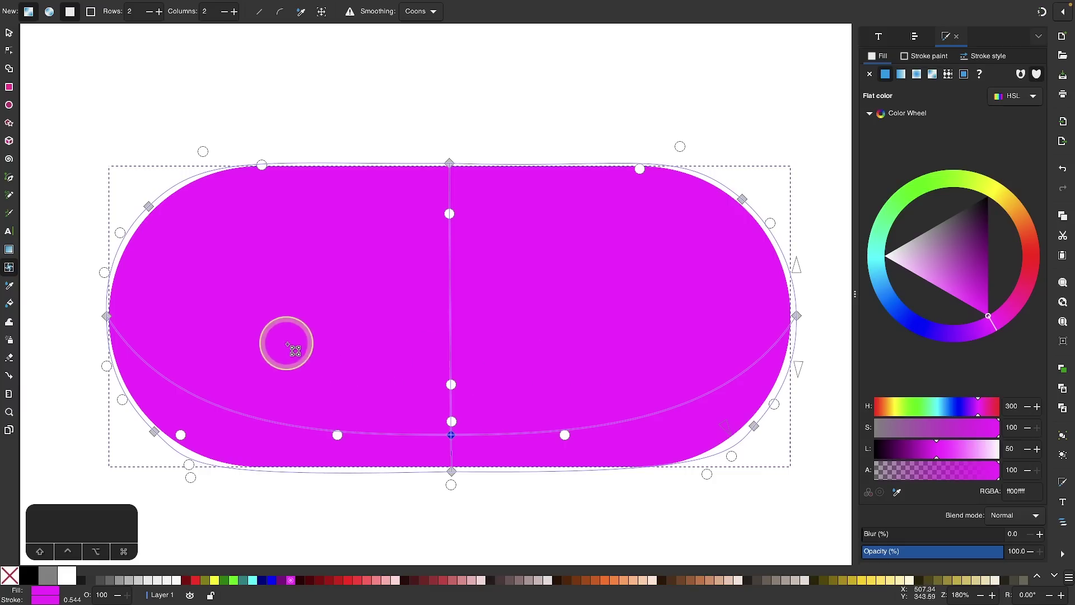
Select the left, centre and right nodes of the middle mesh row and darken their colour to lightness 31
left_click(106, 316)
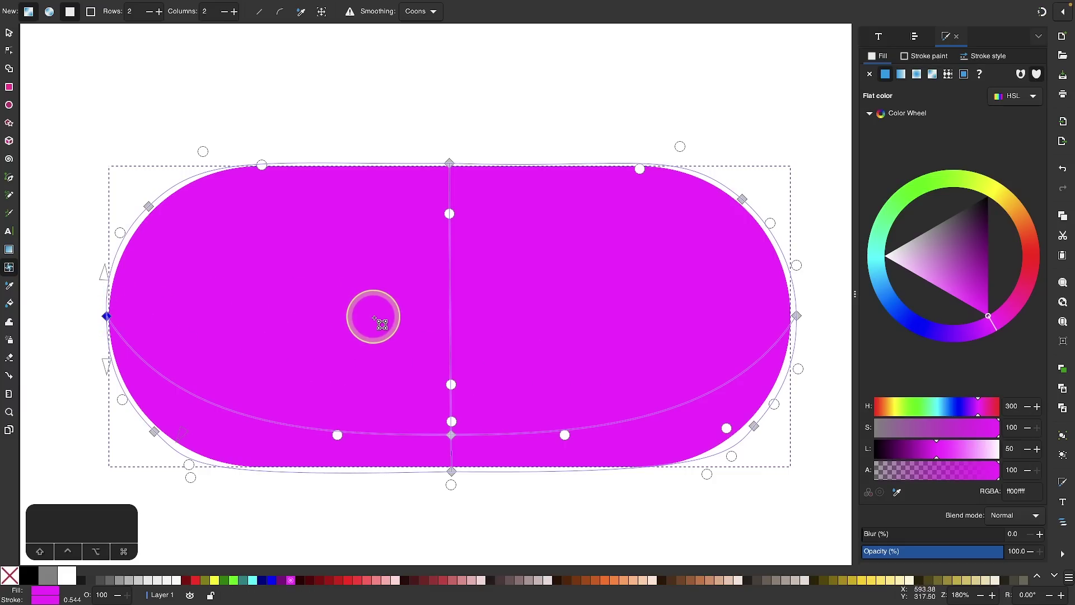
left_click(451, 435)
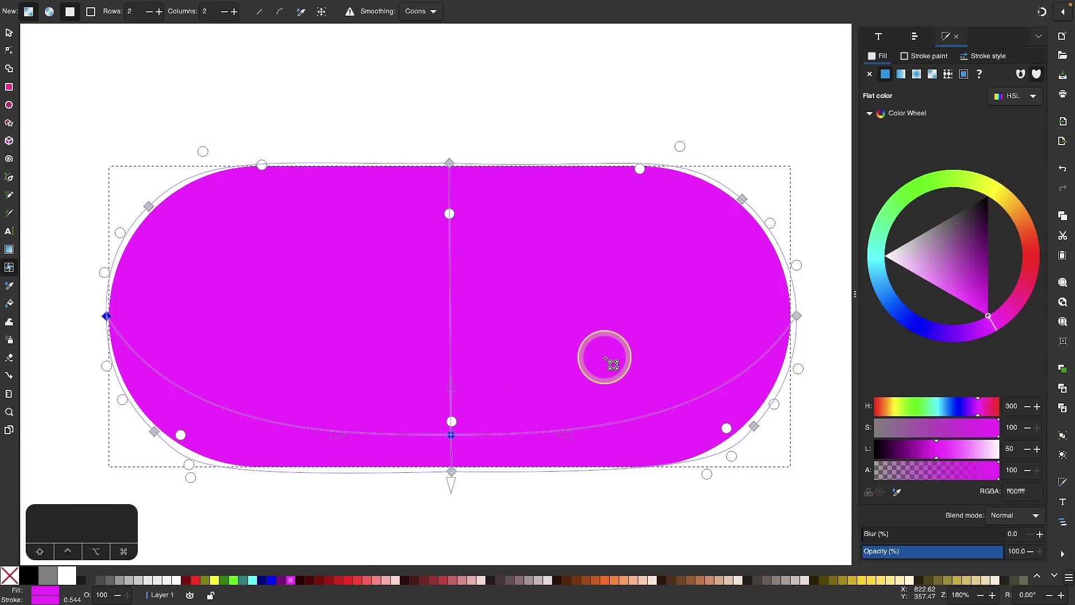
left_click(797, 317, "shift")
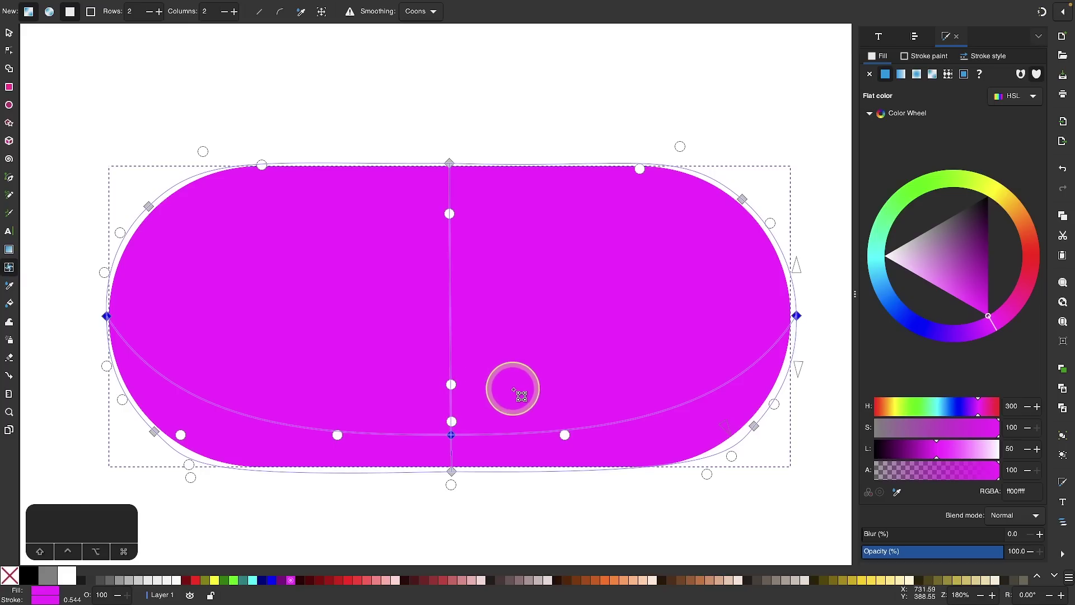
left_click(924, 455)
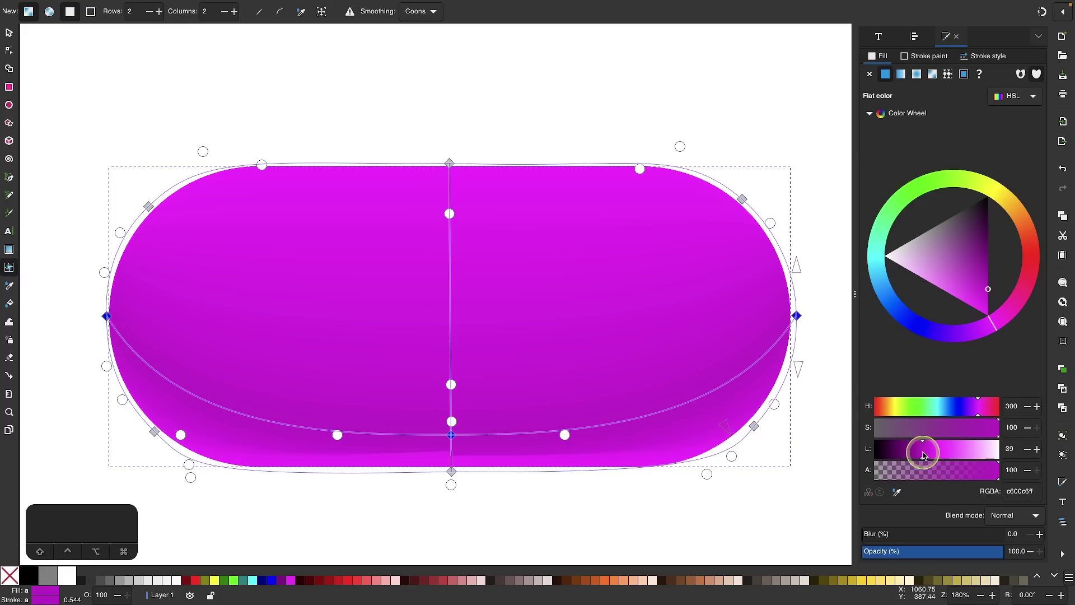
left_click_drag(909, 455, 921, 455)
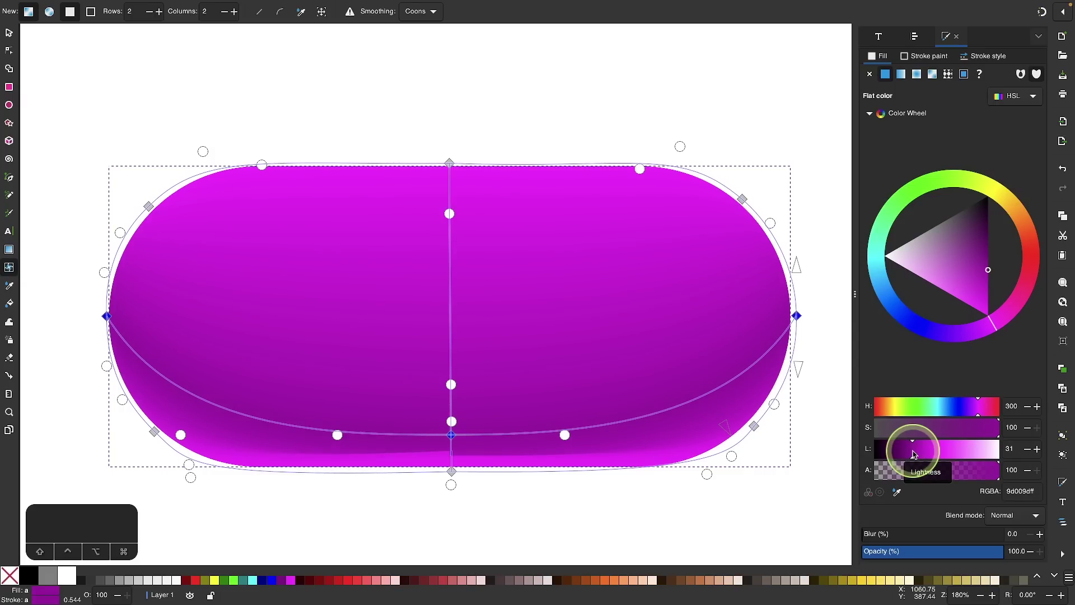
Select the three nodes of the bottom mesh row and darken their colour to lightness 9
left_click(155, 432)
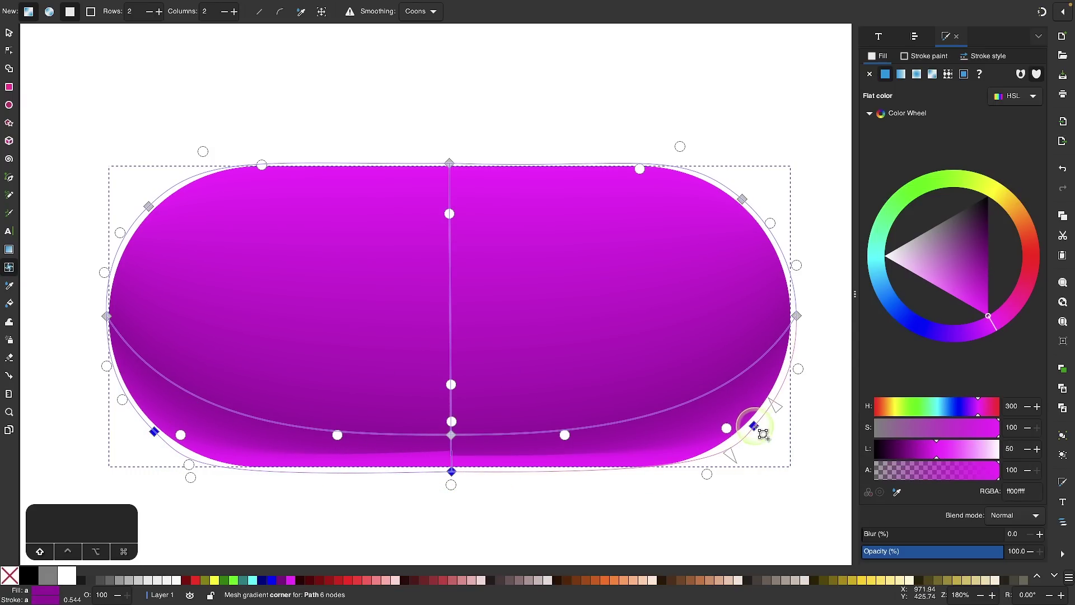
mouse_move(905, 449)
left_mouse_down()
mouse_move(894, 453)
mouse_move(915, 448)
mouse_move(888, 452)
left_mouse_up()
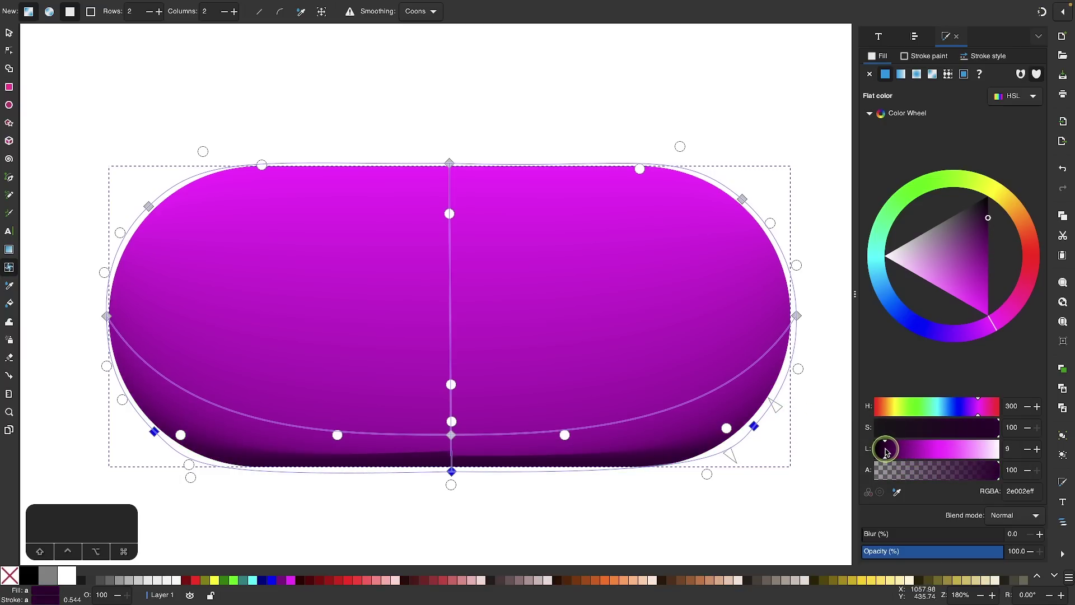
Shorten the central mesh node's lower handle and move the node slightly up to soften the dark band along the pill's lower edge
scroll(398, 496, "up", 2)
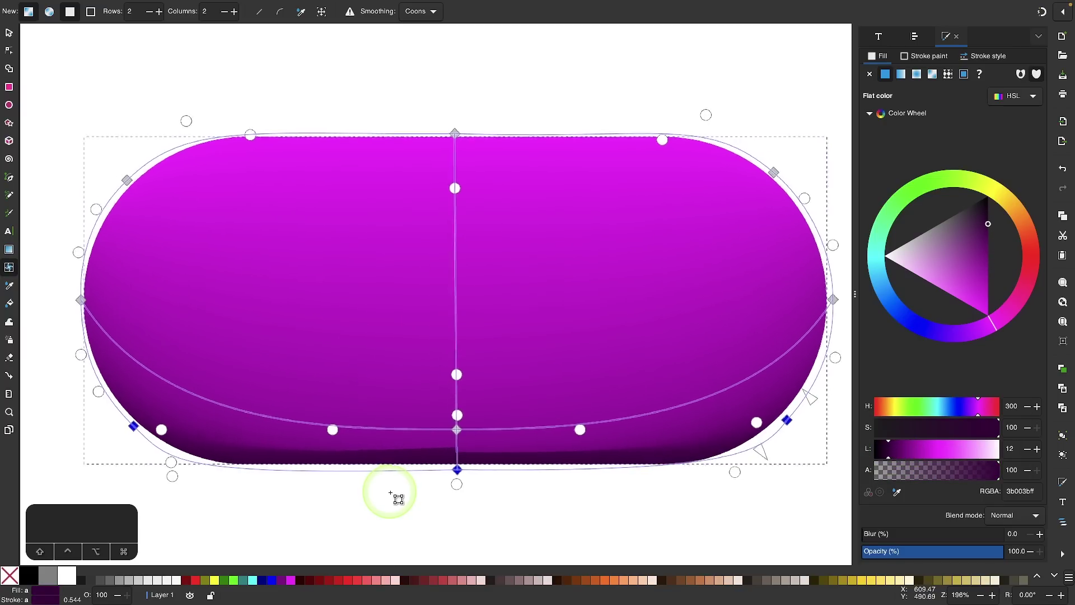
scroll(453, 482, "up", 2)
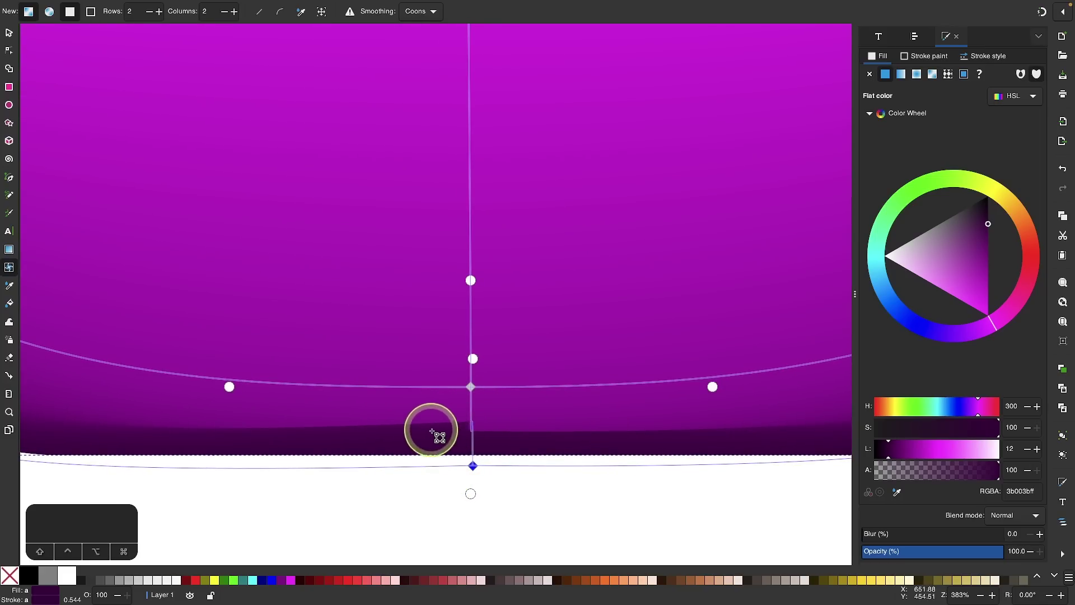
left_click(470, 387)
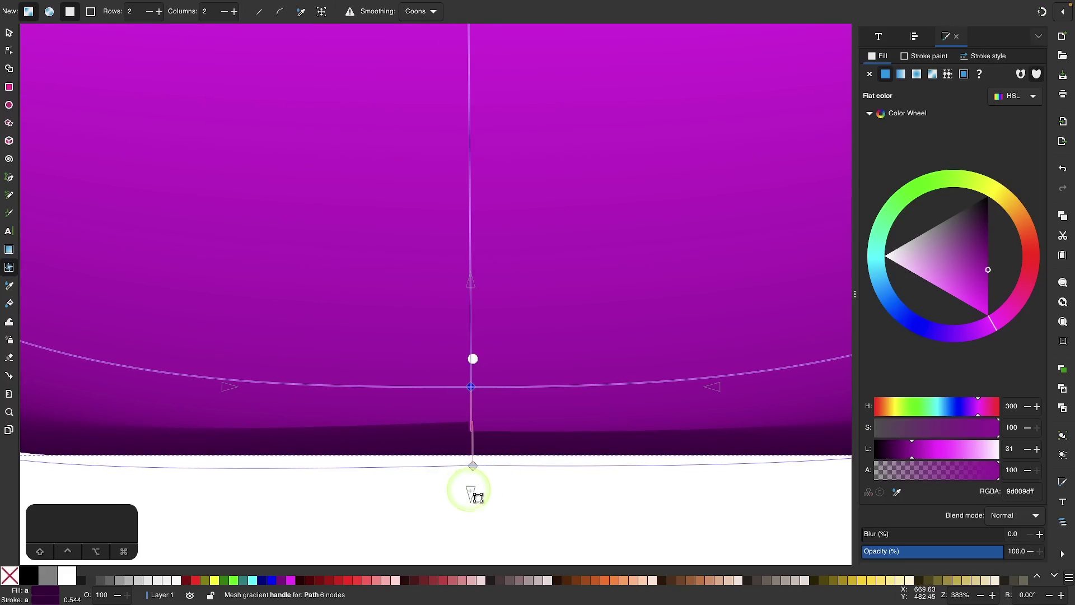
mouse_move(471, 457)
left_mouse_down()
mouse_move(489, 399)
mouse_move(473, 440)
left_mouse_up()
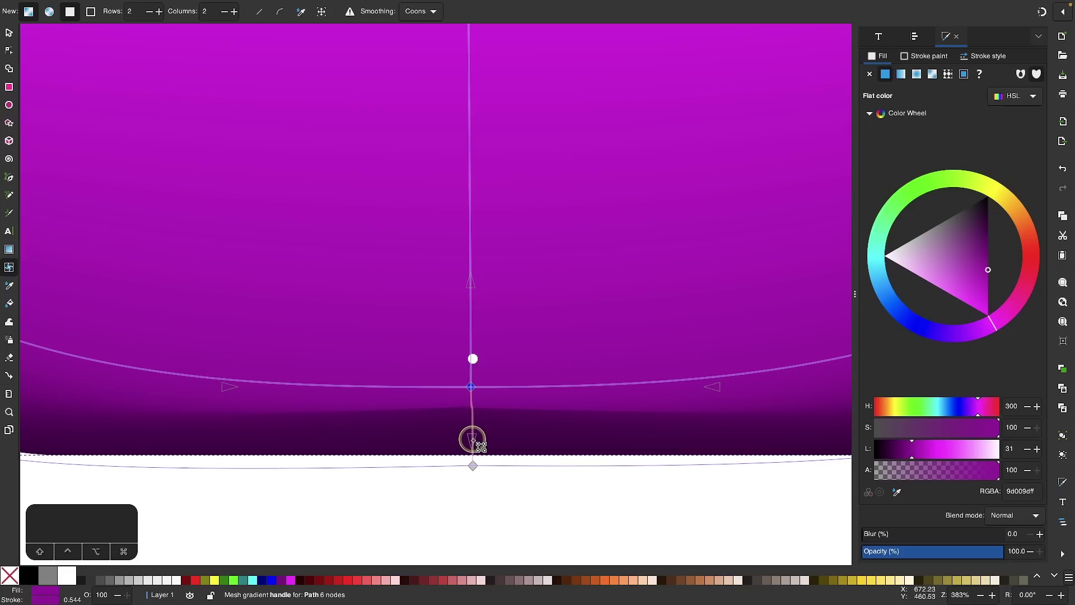
mouse_move(474, 388)
left_mouse_down()
mouse_move(475, 342)
mouse_move(473, 353)
left_mouse_up()
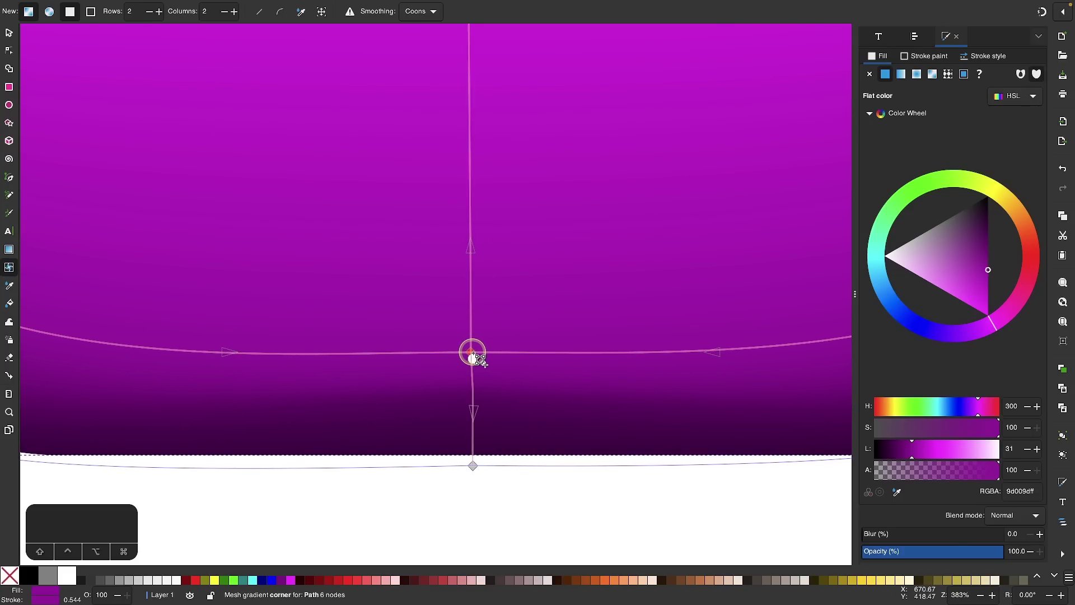
scroll(479, 361, "down", 3)
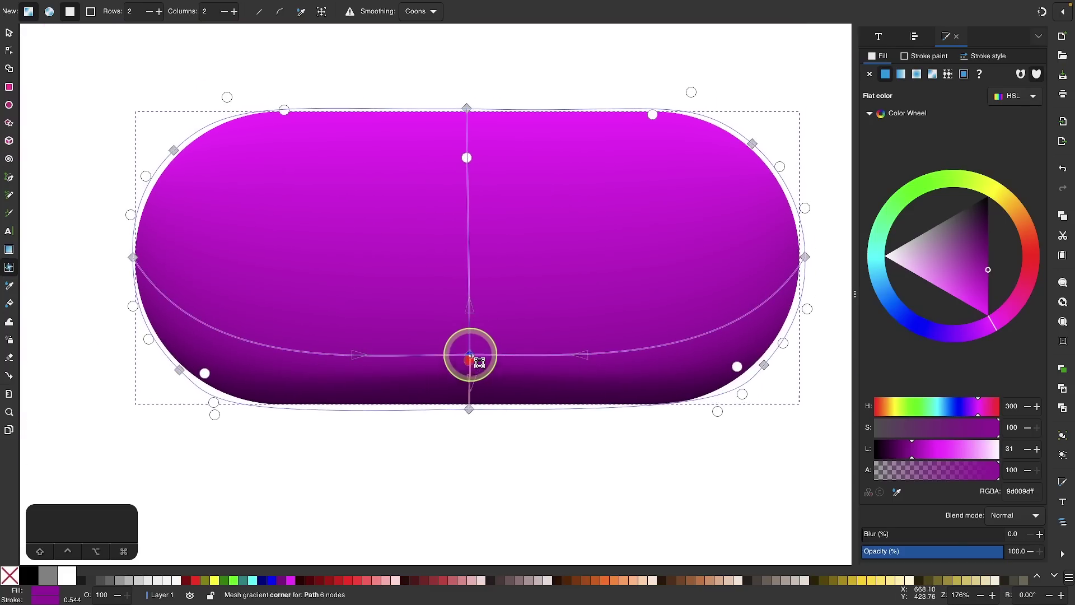
Change the mesh gradient's smoothing to Bicubic
scroll(479, 361, "up", 2)
scroll(479, 361, "right", 1)
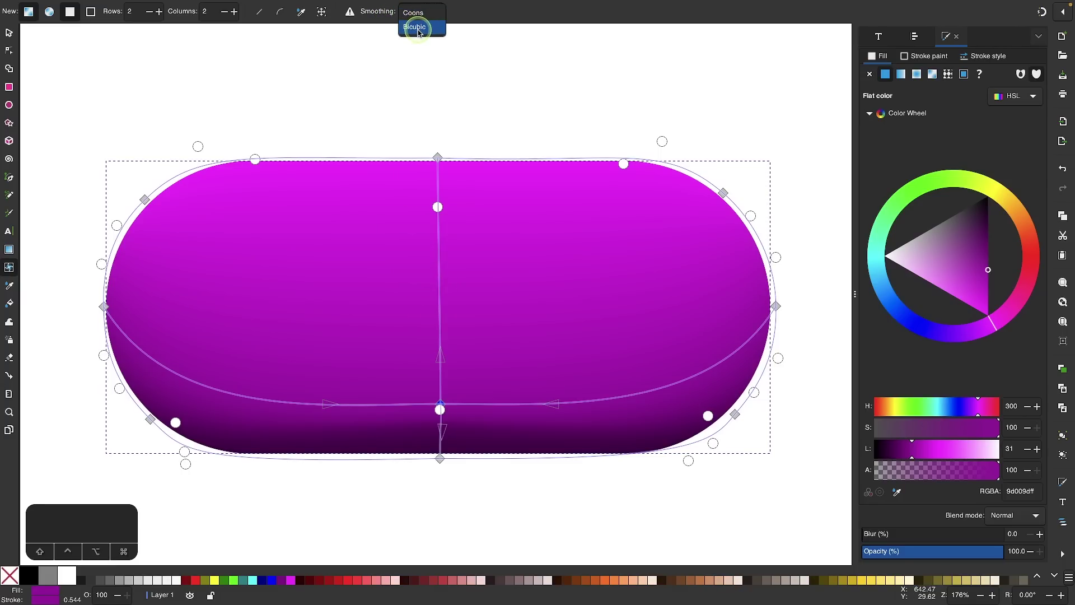
left_click(418, 29)
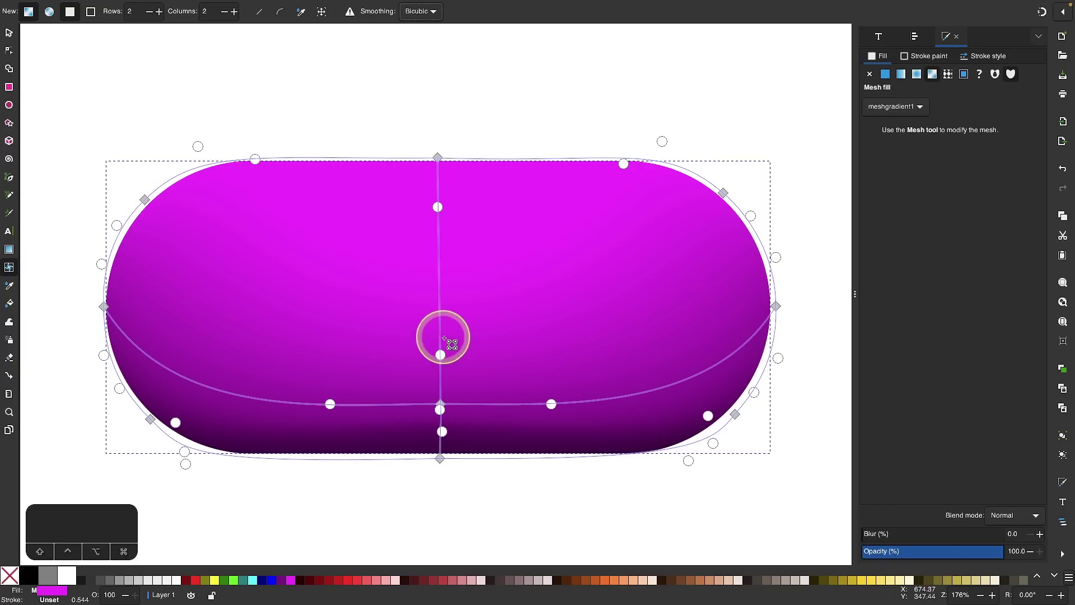
Add a mesh row across the middle of the pill and move its central node up close to the pill's upper edge
double_click(440, 329)
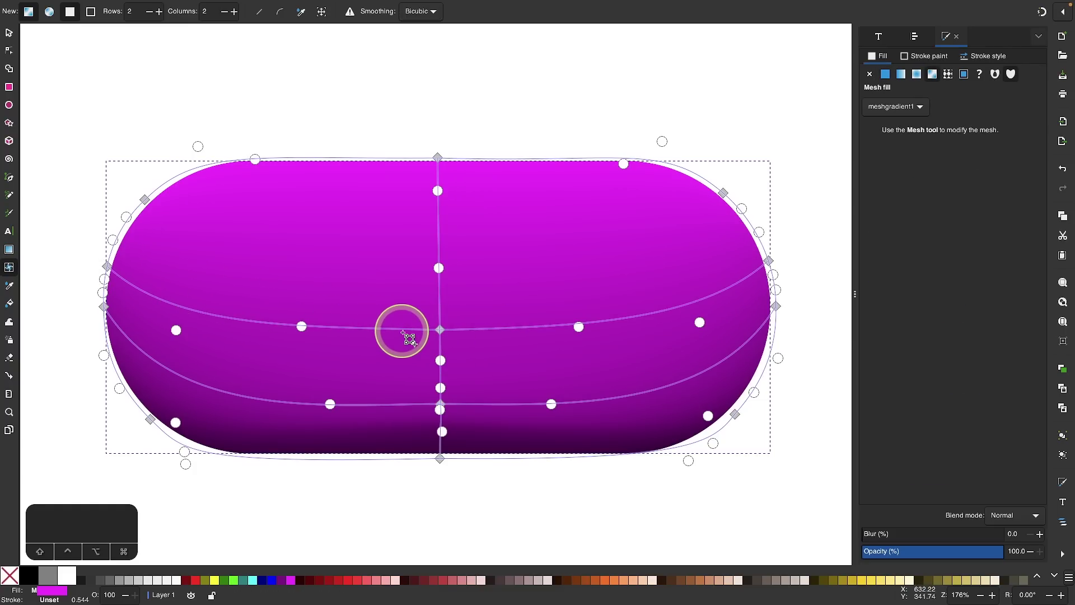
key("ctrl+z")
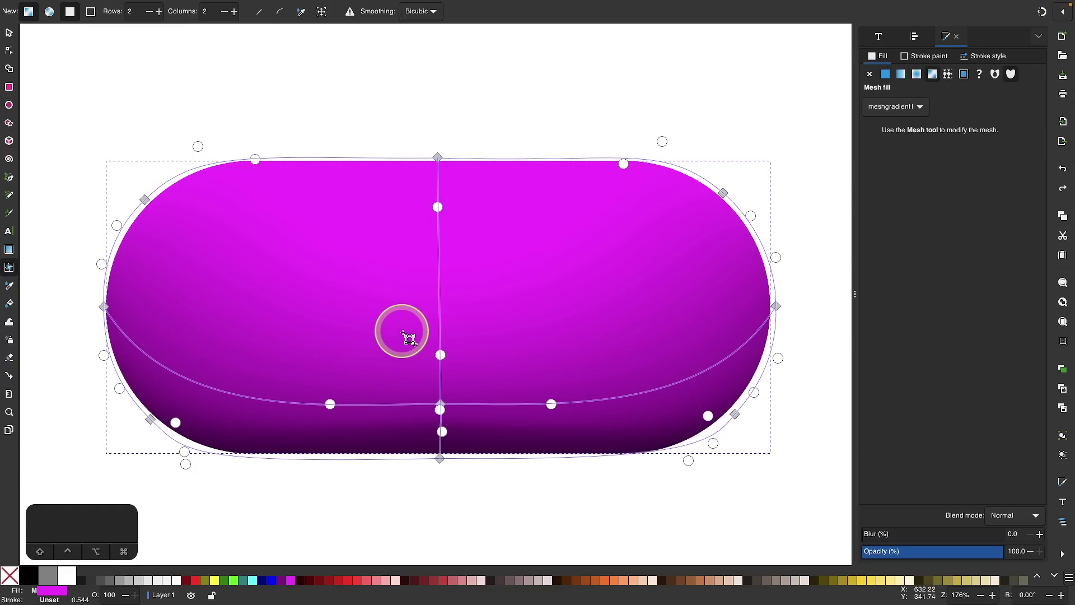
left_click(441, 358)
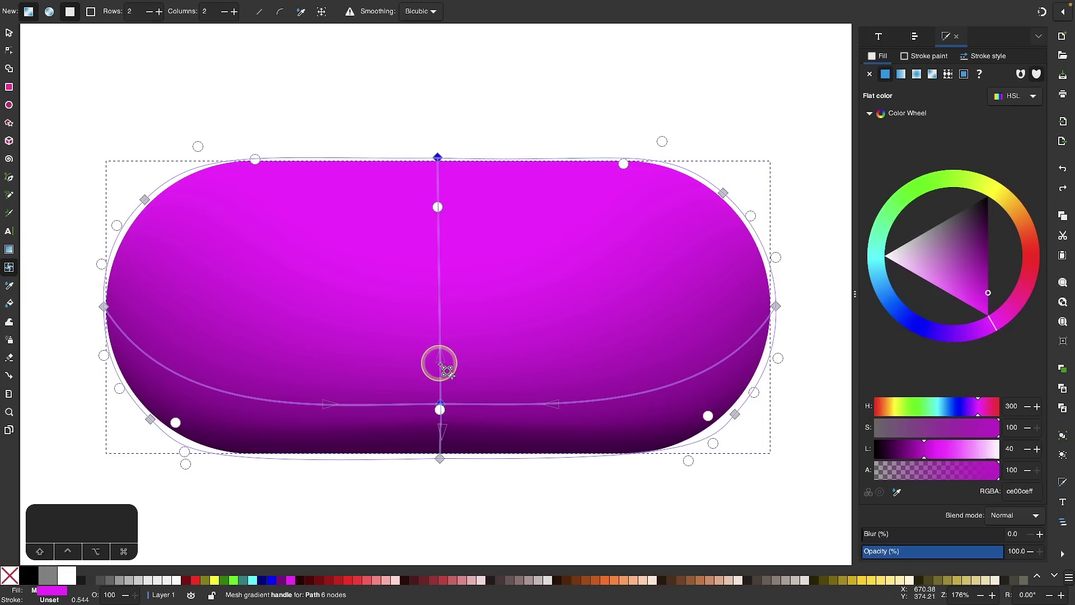
double_click(441, 344)
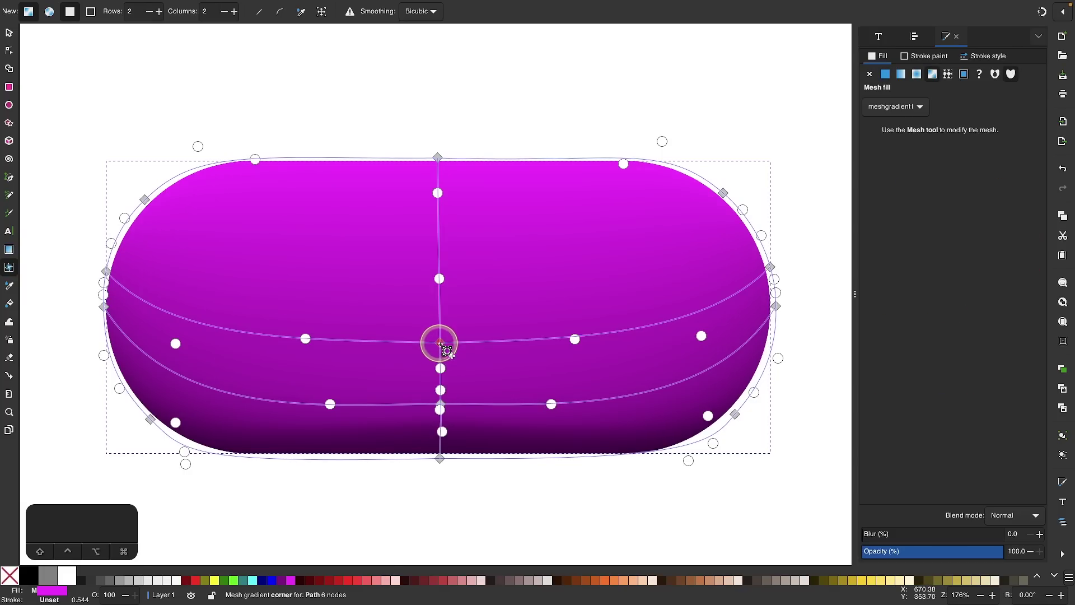
mouse_move(441, 344)
left_mouse_down()
mouse_move(445, 194)
mouse_move(434, 179)
left_mouse_up()
left_click(448, 125)
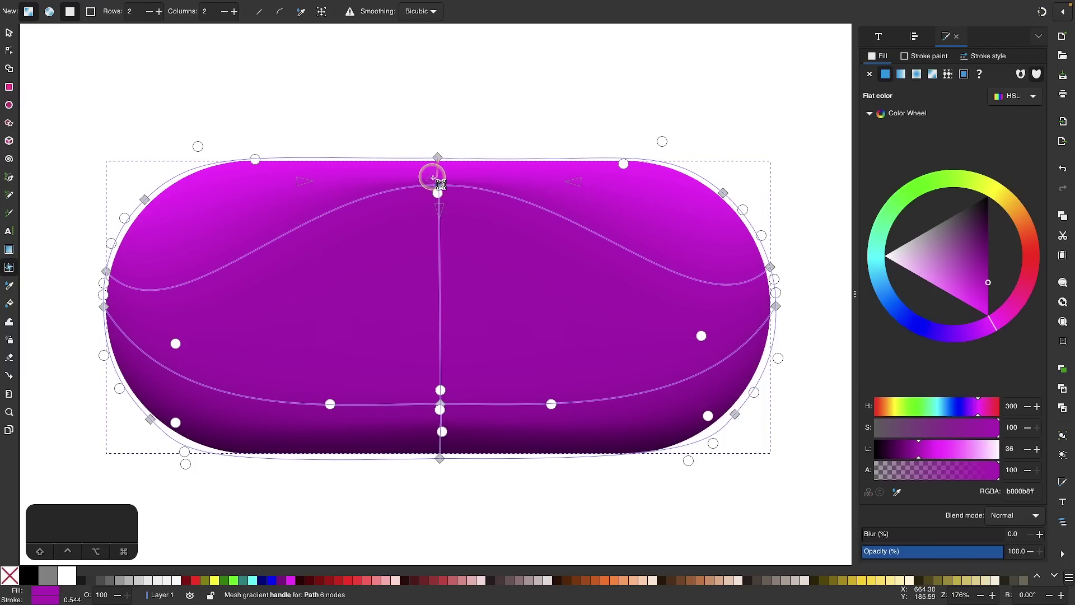
Raise the new row's left-end and right-end handles so the mesh line arches along the pill's upper edge
left_click(107, 272)
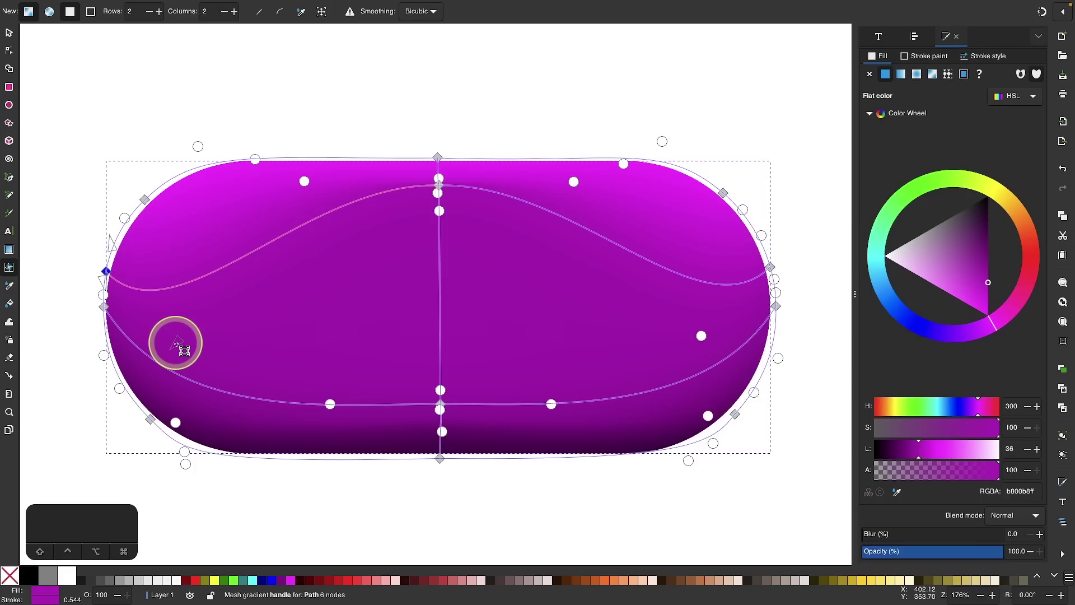
left_click_drag(177, 329, 178, 195)
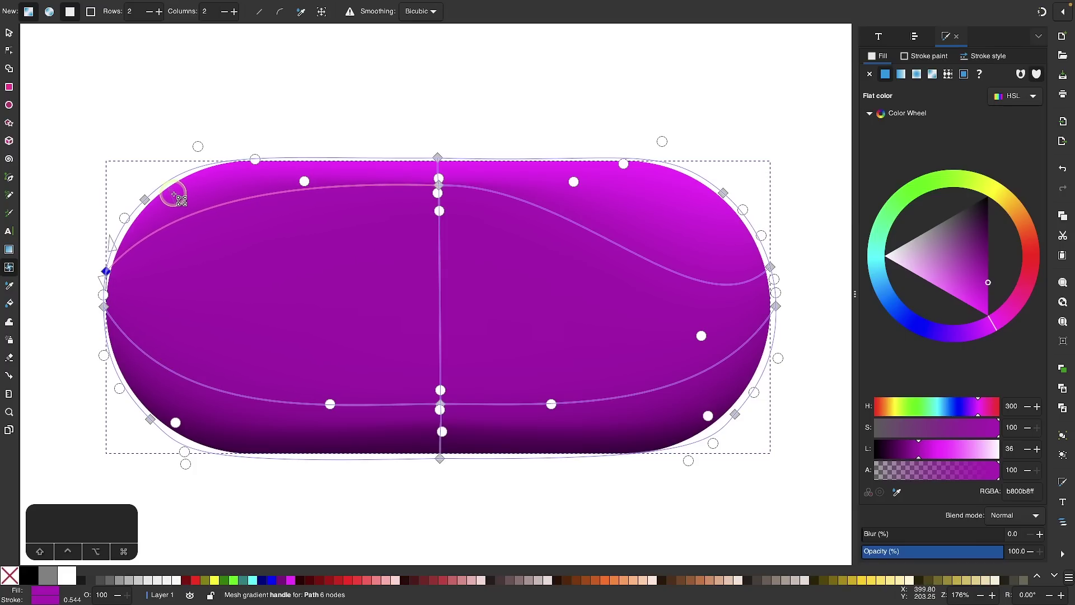
left_click(770, 267)
left_click_drag(700, 332, 692, 189)
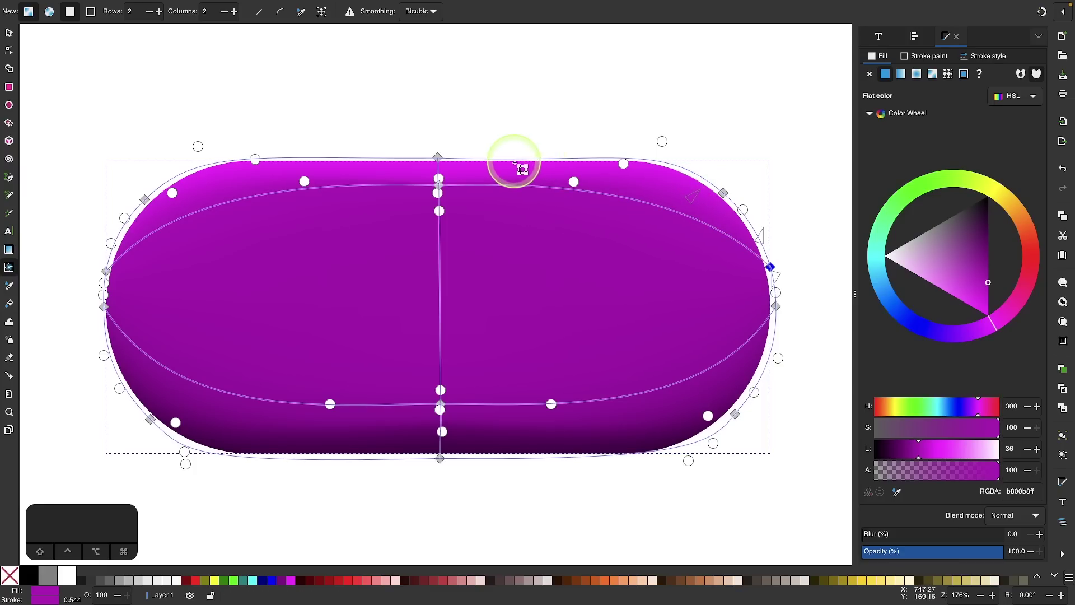
Colour the central node of the upper mesh row white to create a highlight
left_click(440, 186)
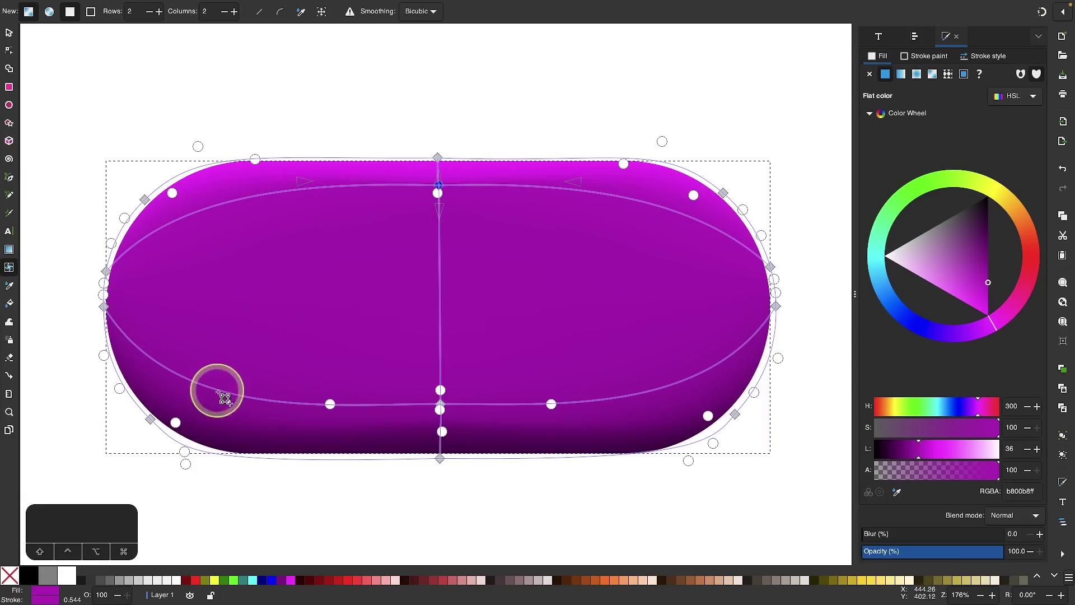
left_click(68, 575)
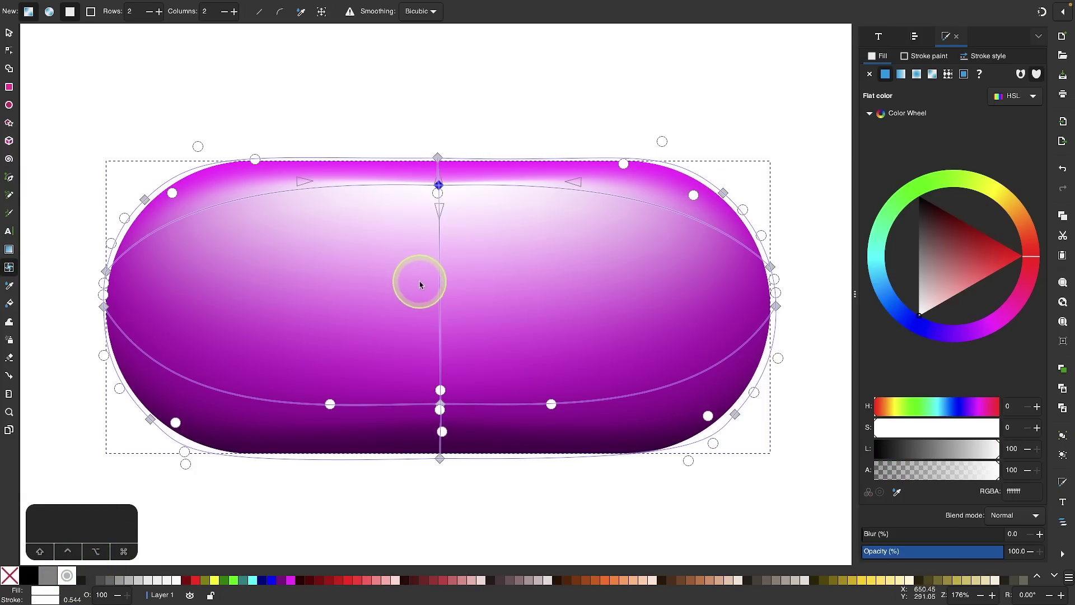
scroll(426, 284, "down", 2)
scroll(426, 284, "up", 1)
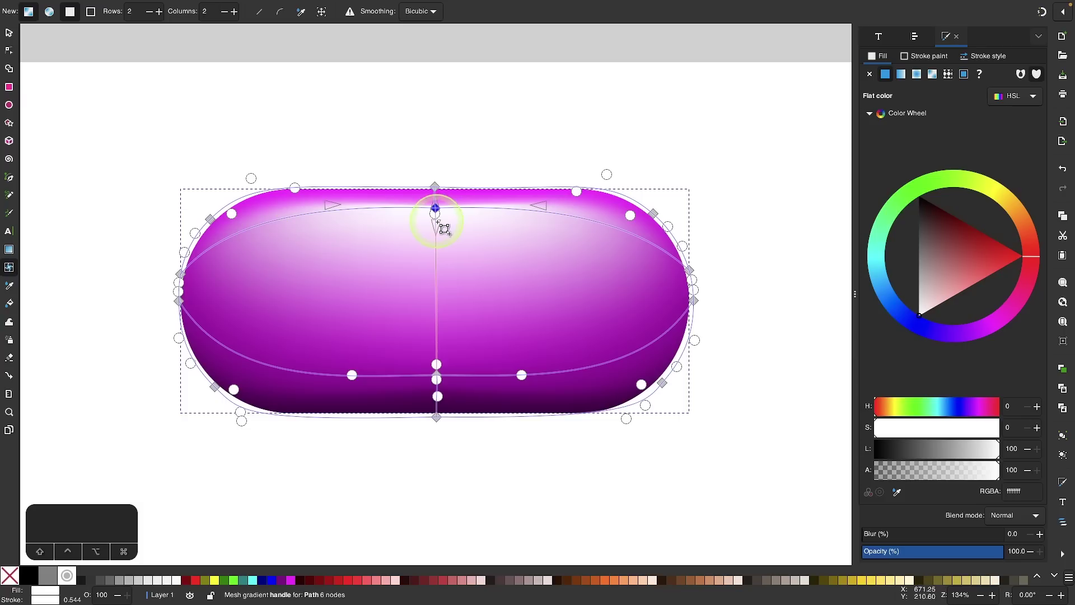
scroll(392, 262, "up", 2)
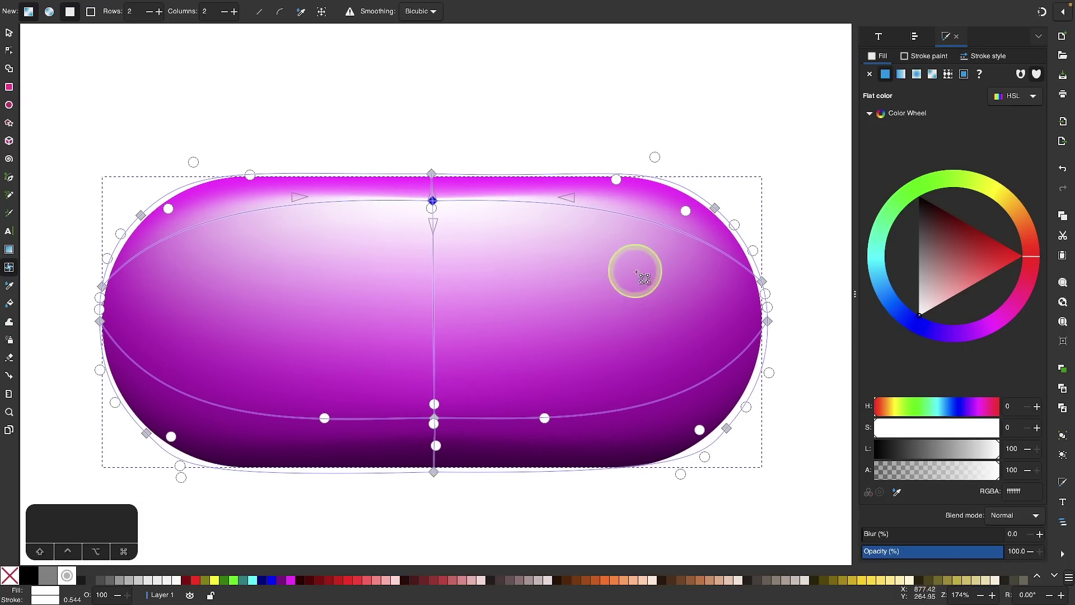
Add a mesh column through the pill's left part and colour its node on the upper row white
double_click(250, 212)
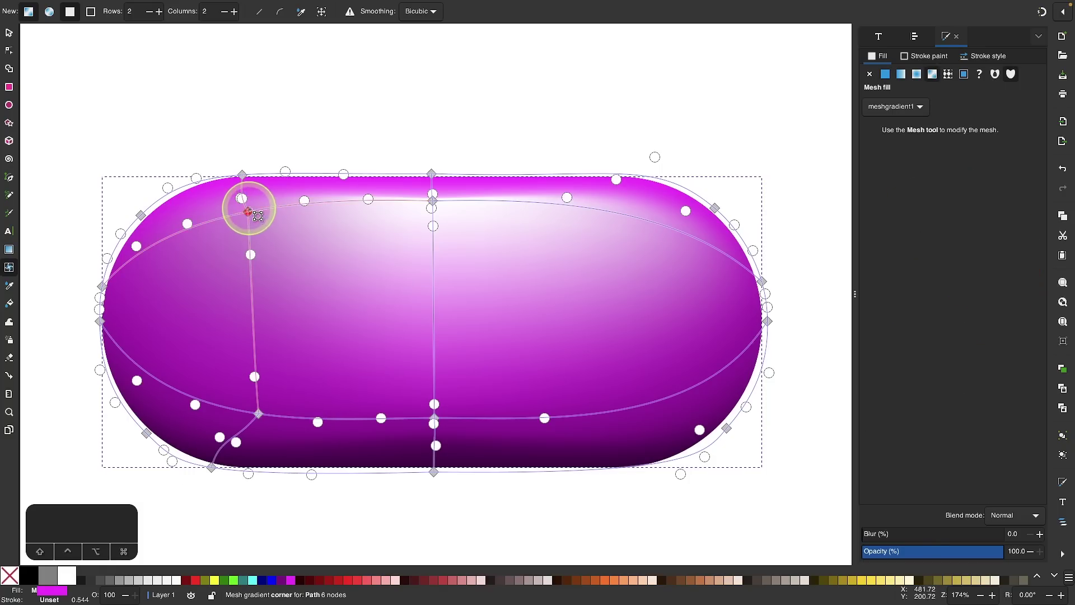
left_click(248, 212)
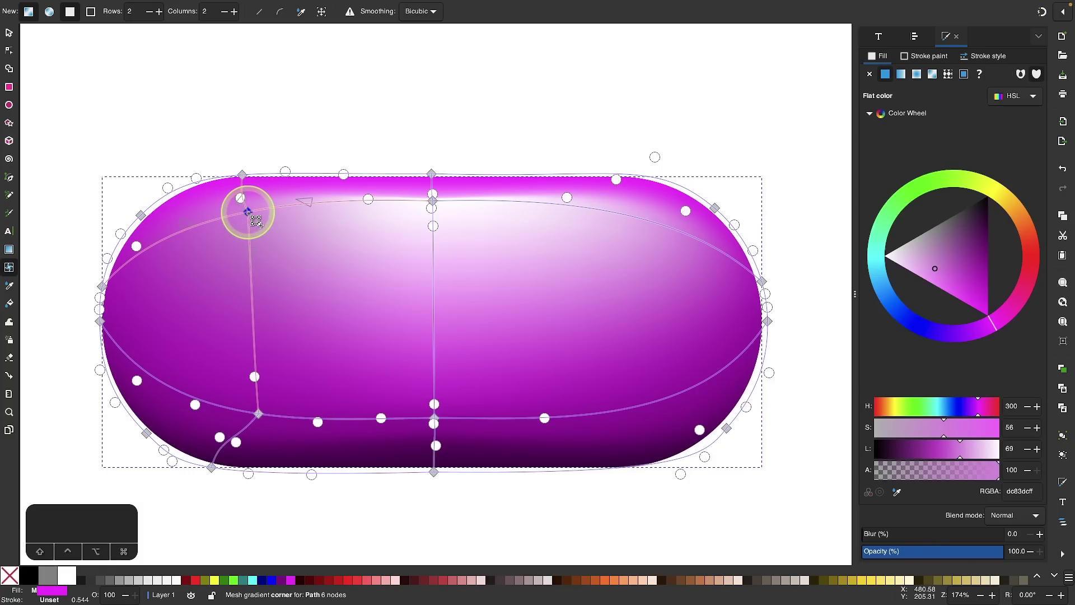
left_click(66, 574)
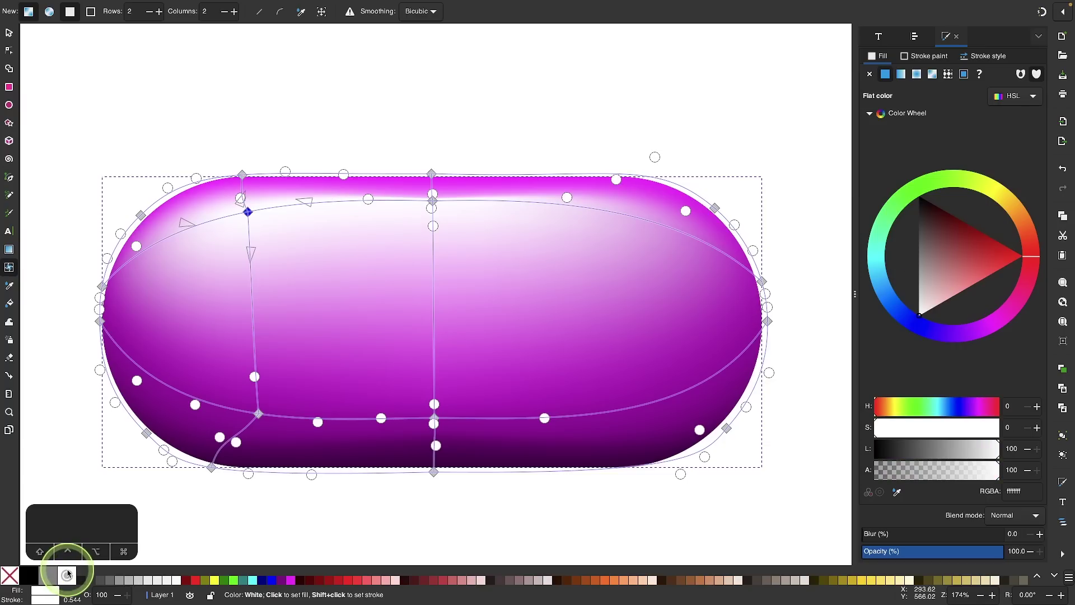
Add a mesh column through the pill's right part, crossing the upper mesh row
double_click(645, 220)
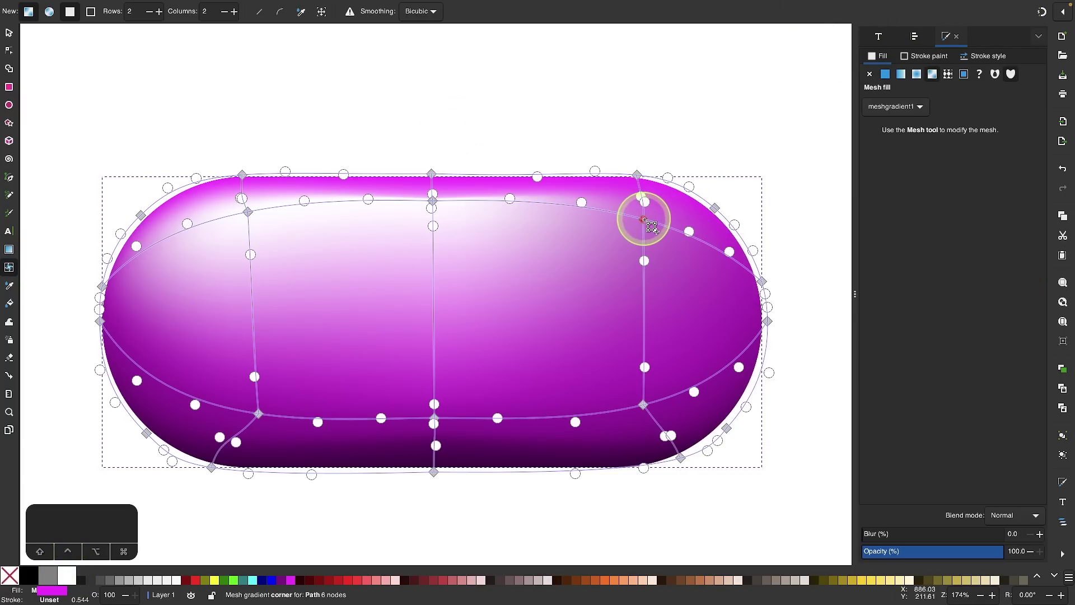
left_click(76, 579)
left_click(388, 360)
key("super+z")
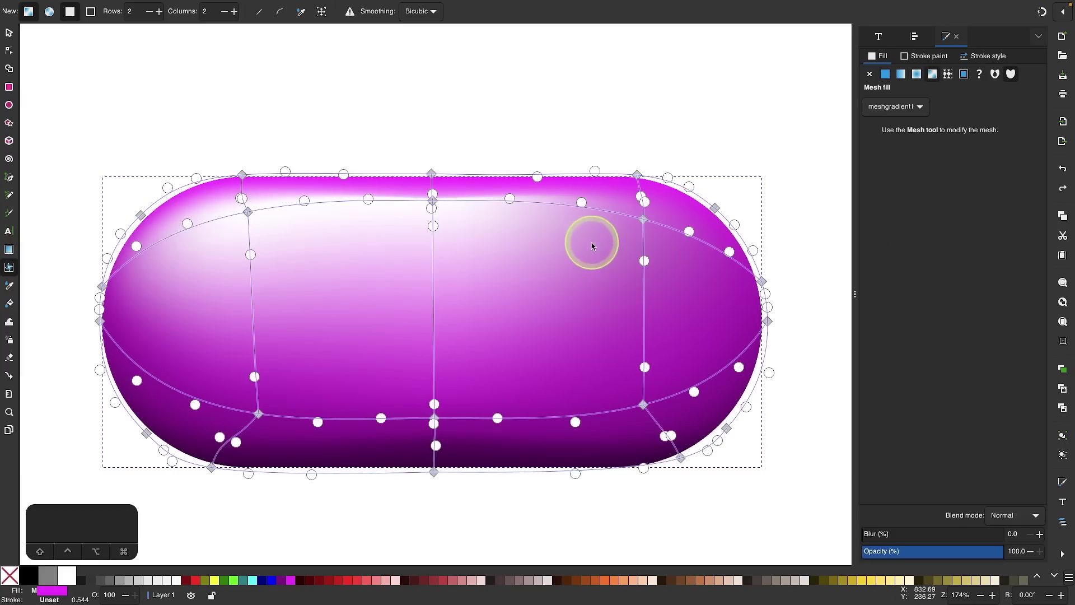
Colour the node where the right mesh column crosses the upper row white
left_click(644, 219)
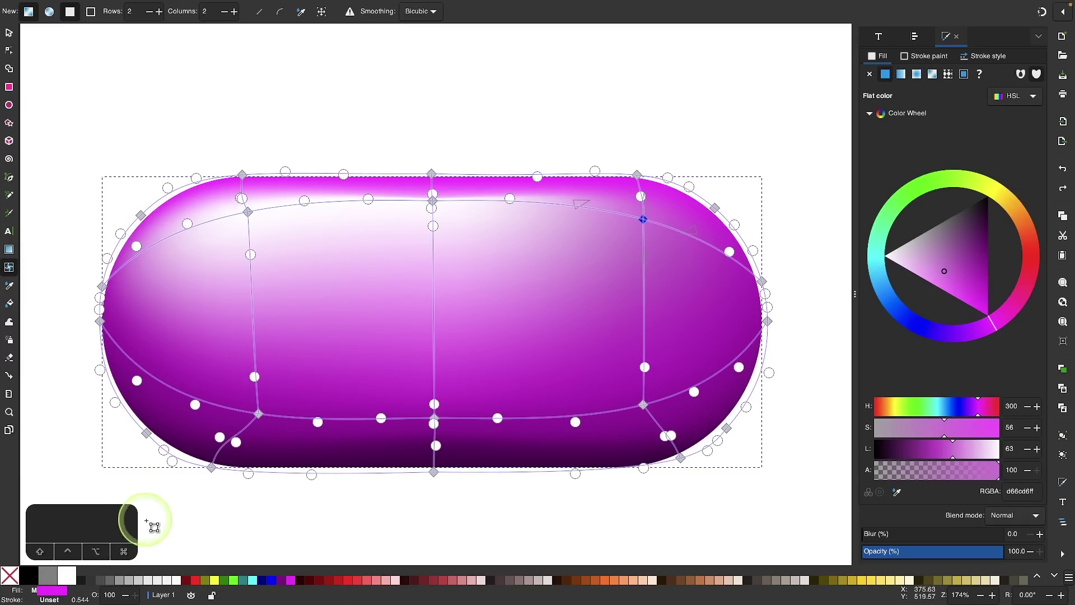
left_click(67, 575)
scroll(460, 263, "down", 2)
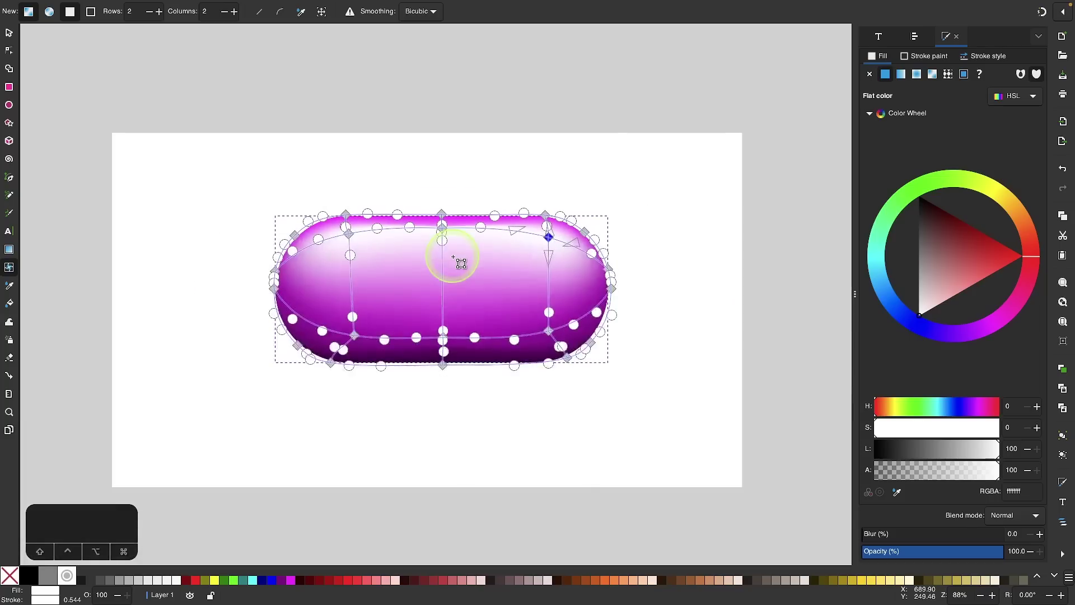
Deselect the pill and examine its shading without the mesh controls
left_click(9, 33)
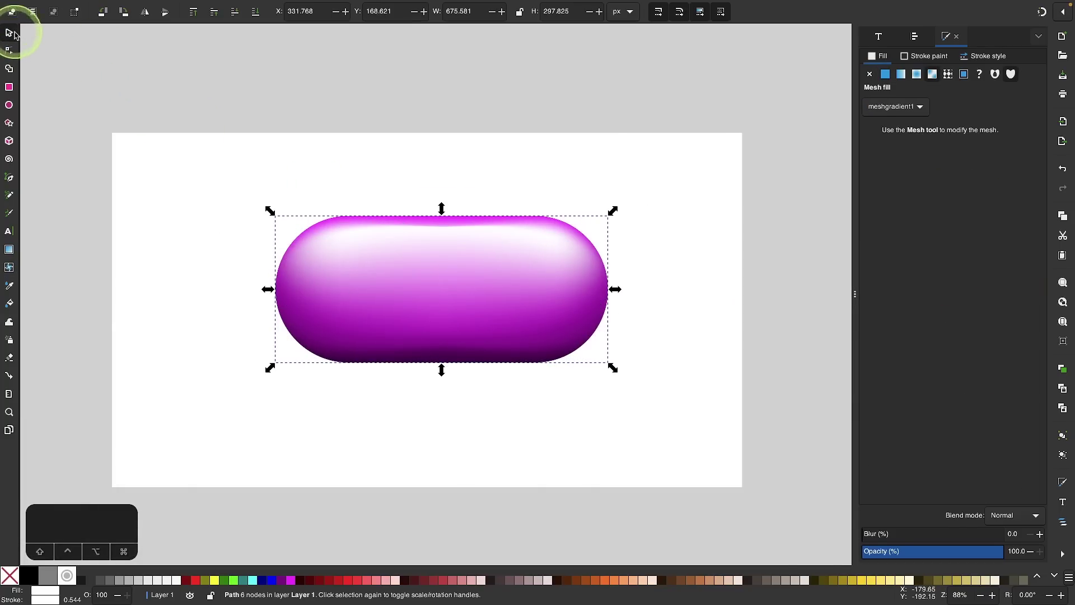
left_click(488, 205)
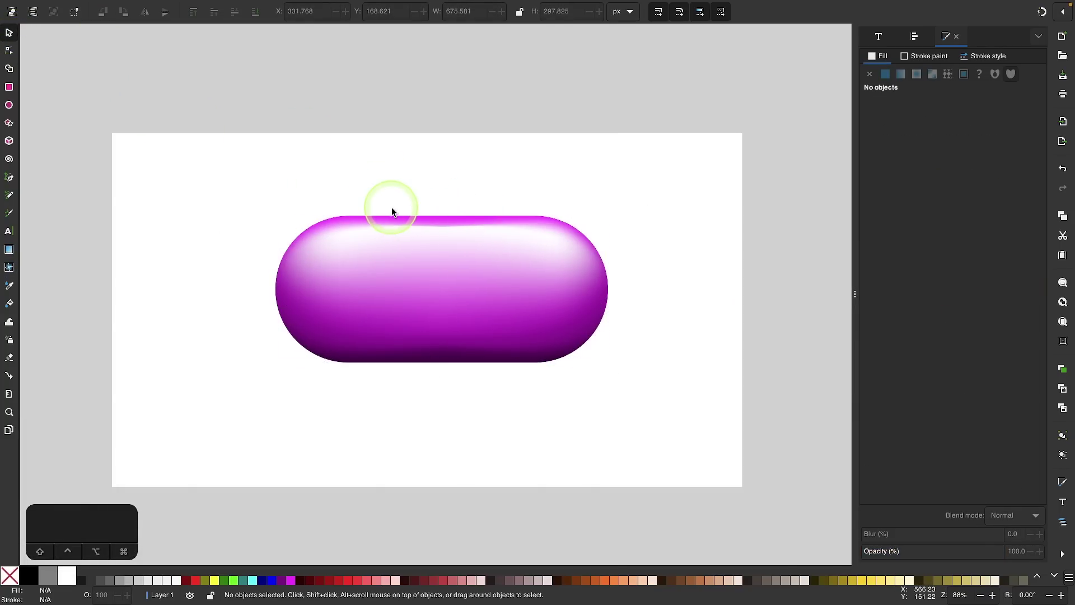
scroll(392, 207, "up", 2)
scroll(392, 207, "down", 1)
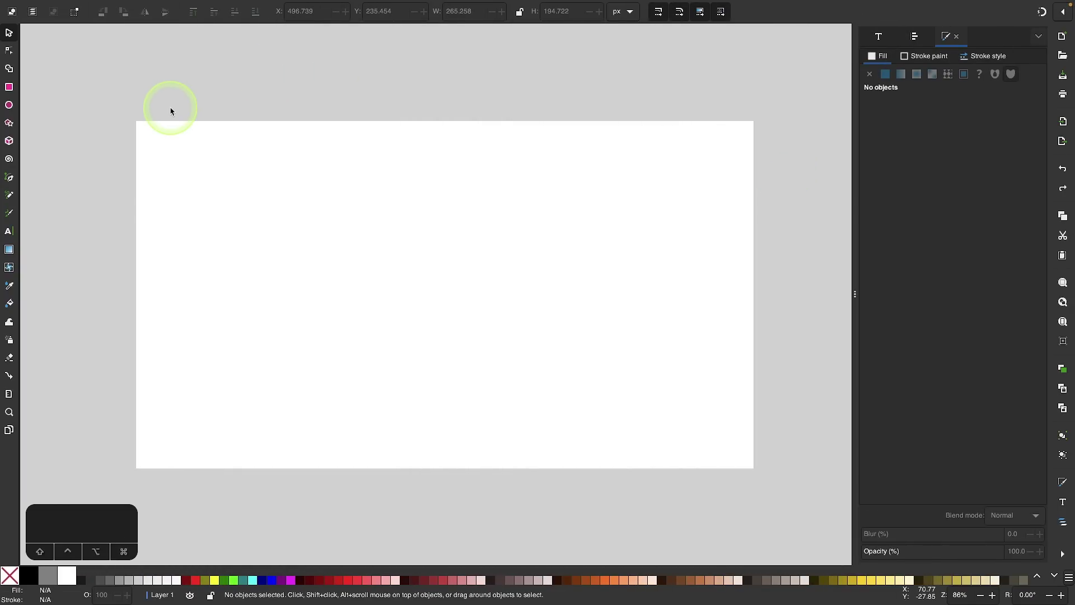
Draw a black circle about 493 px in diameter and move it near the page's centre
left_click(9, 106)
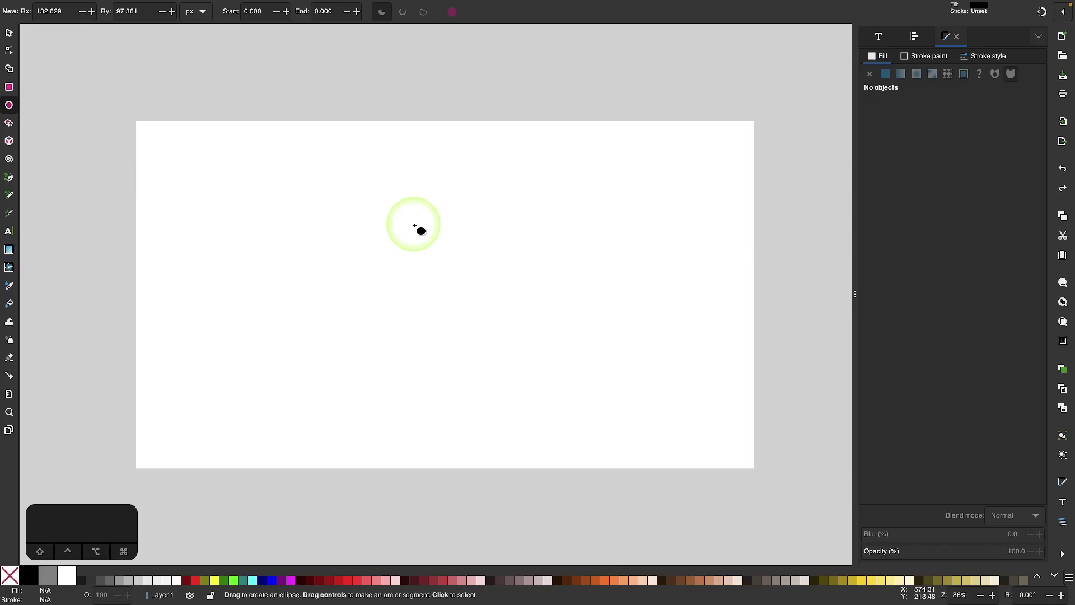
left_click_drag(351, 197, 589, 451)
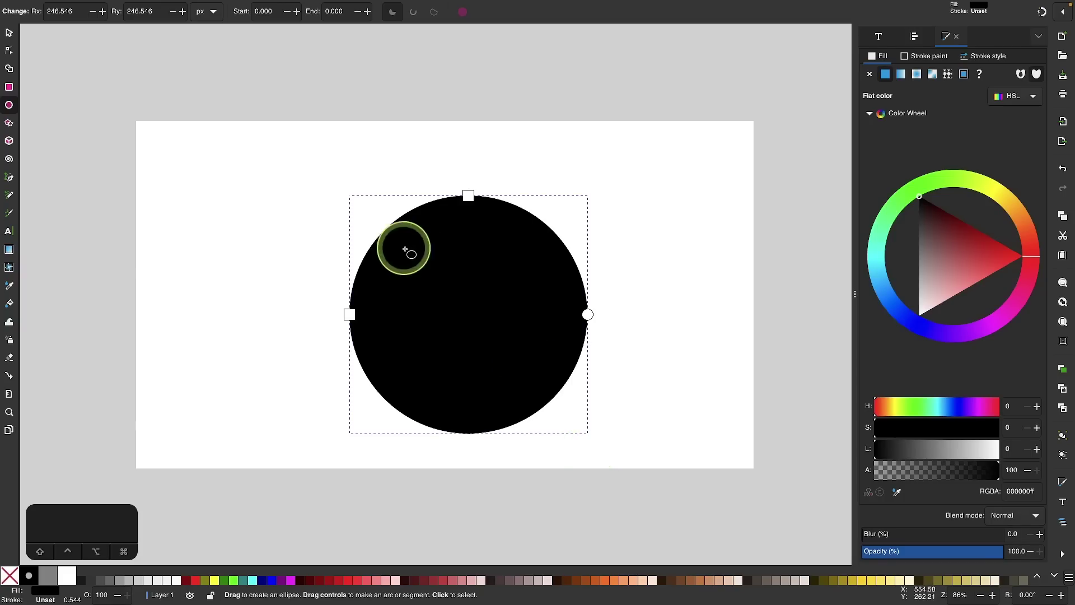
left_click(19, 33)
left_click_drag(516, 291, 506, 267)
scroll(505, 266, "up", 3)
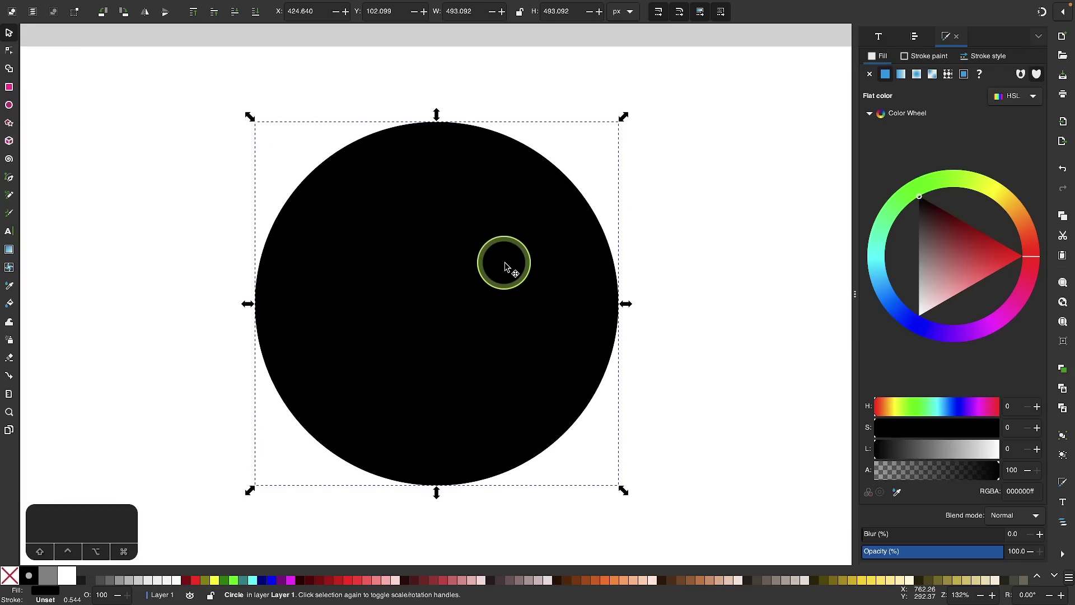
scroll(506, 266, "right", 3)
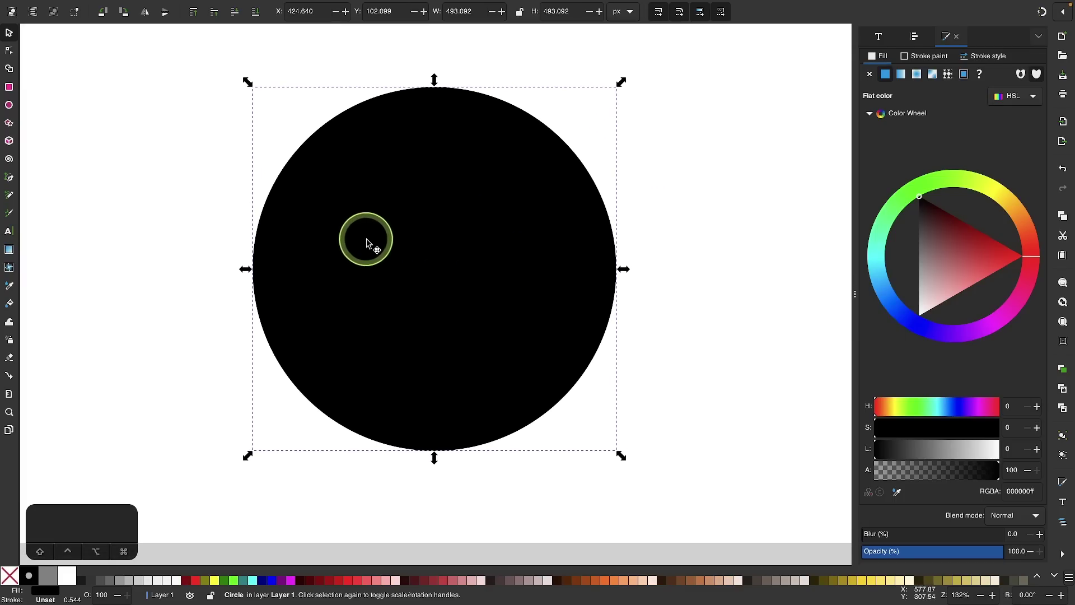
Create a conical mesh gradient with 1 row and 20 columns on the black circle's fill
left_click(14, 271)
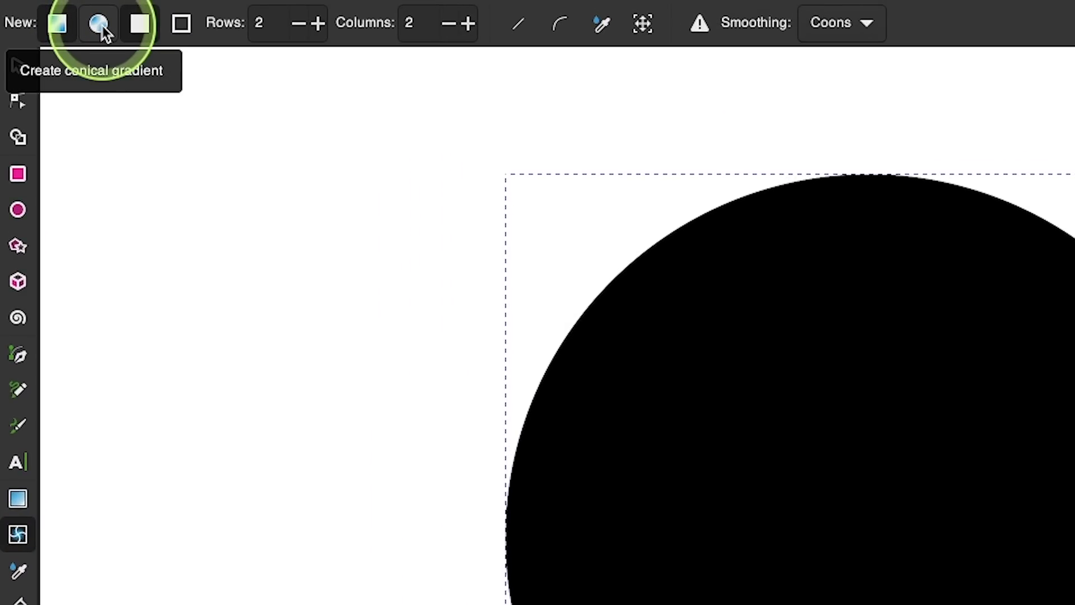
left_click(104, 31)
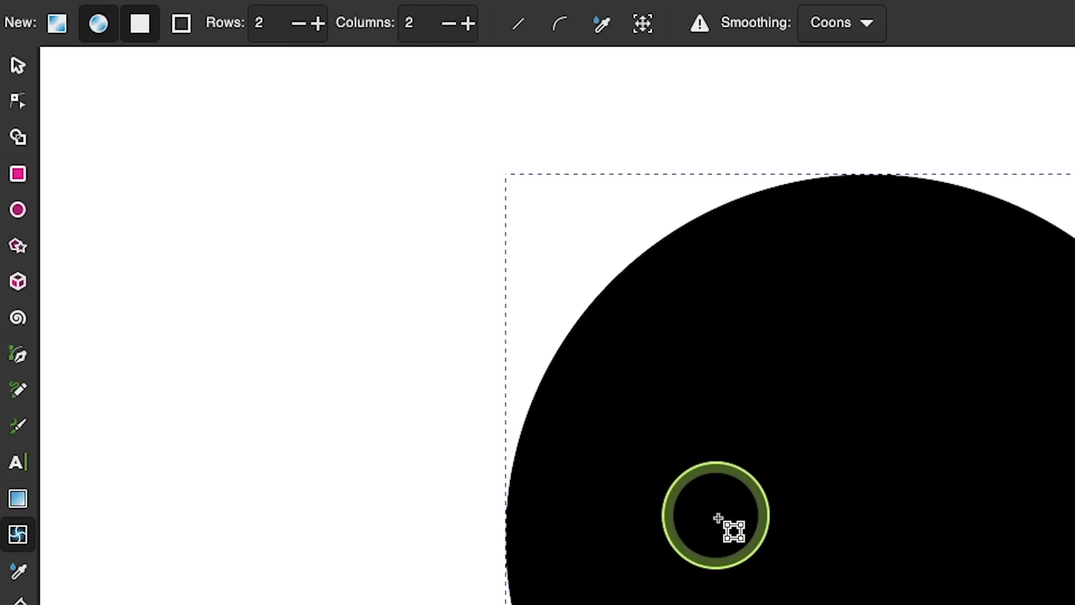
scroll(718, 518, "up", 2)
scroll(718, 518, "right", 2)
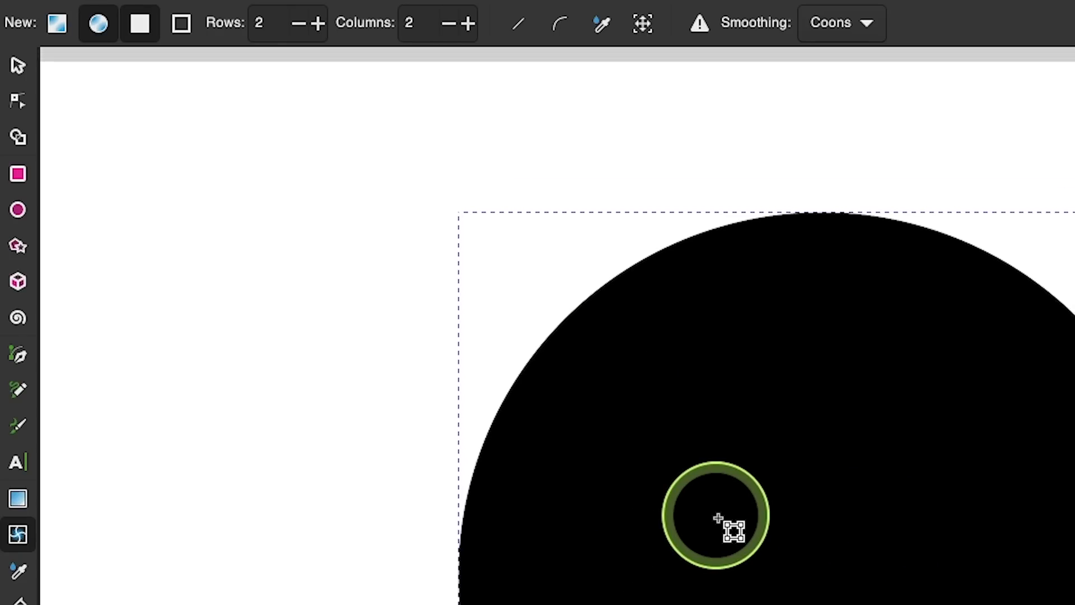
double_click(265, 24)
type("1")
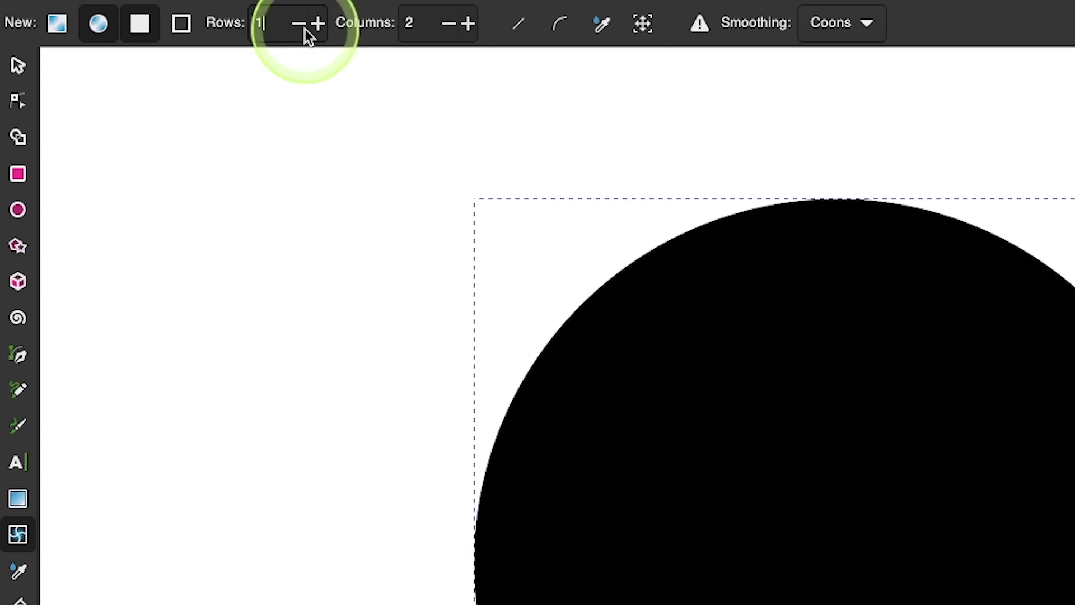
double_click(426, 24)
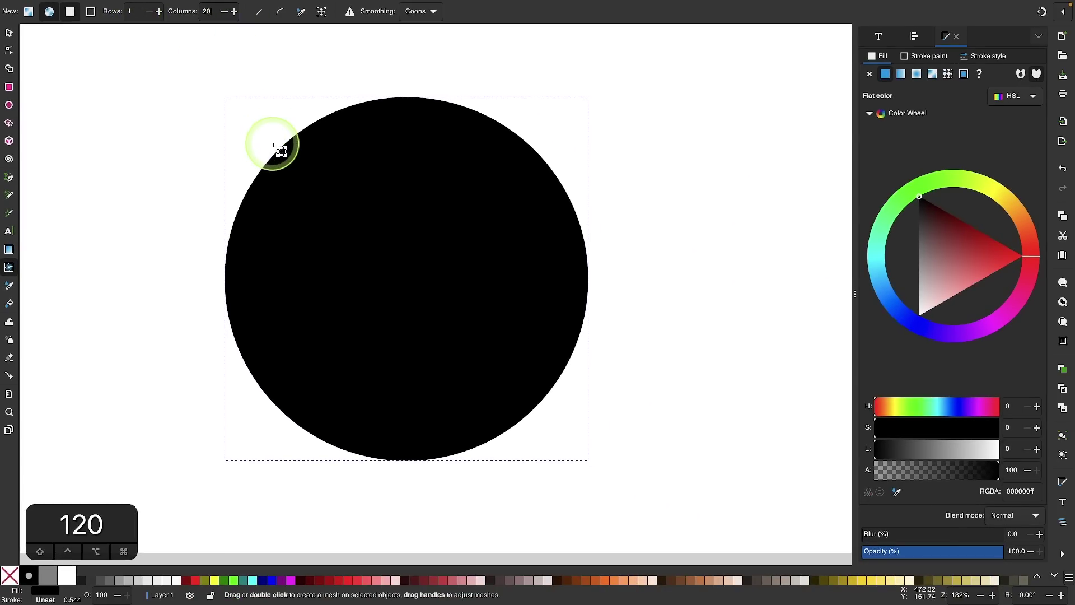
double_click(559, 261)
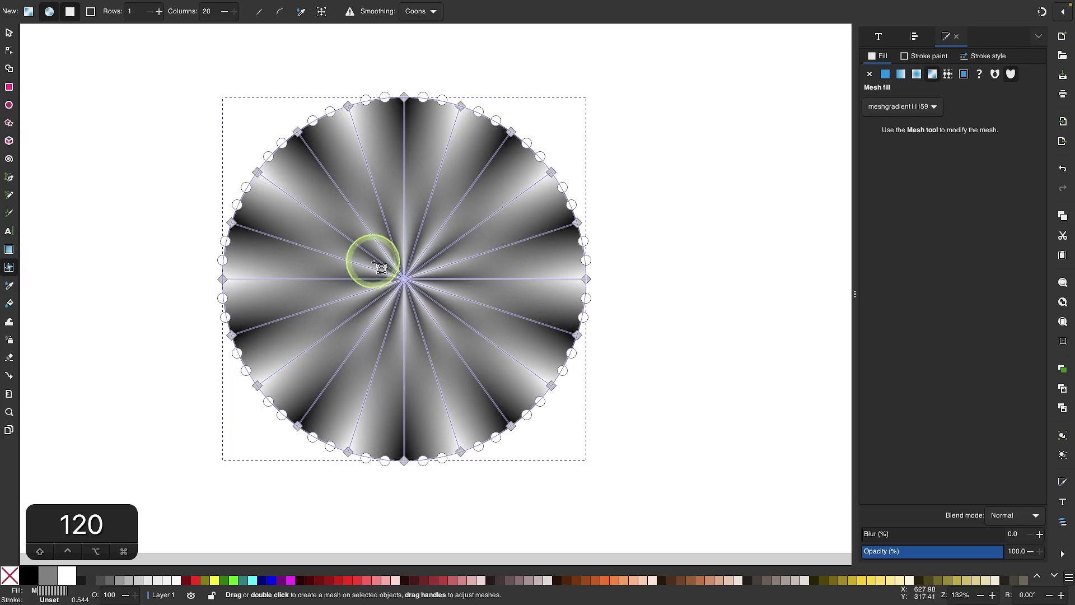
Select all of the circle's mesh nodes, colour them 30% Gray and deselect them
left_click_drag(688, 478, 159, 68)
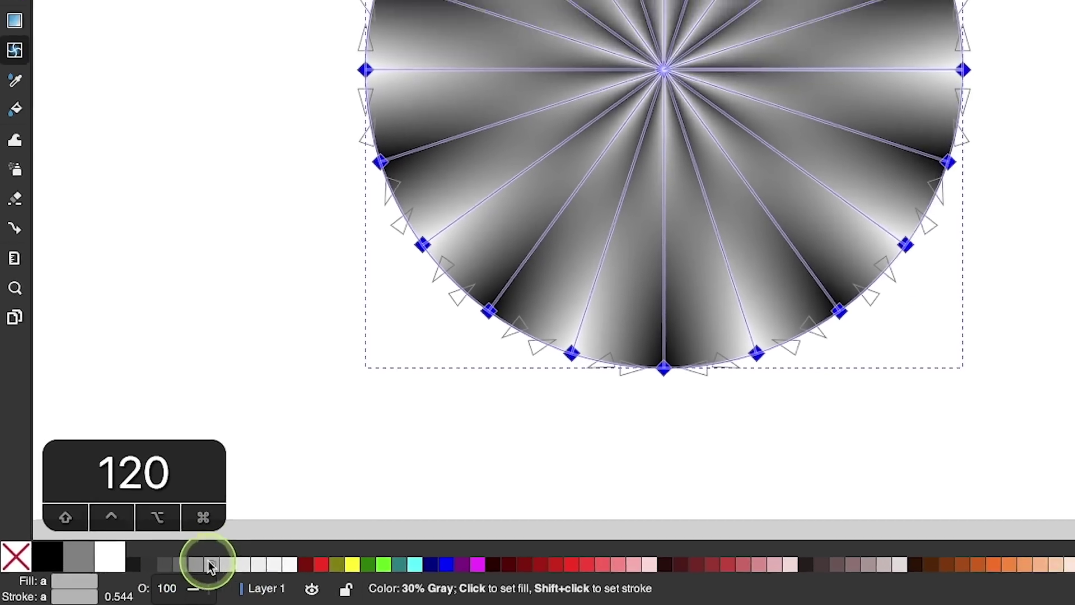
left_click(255, 557)
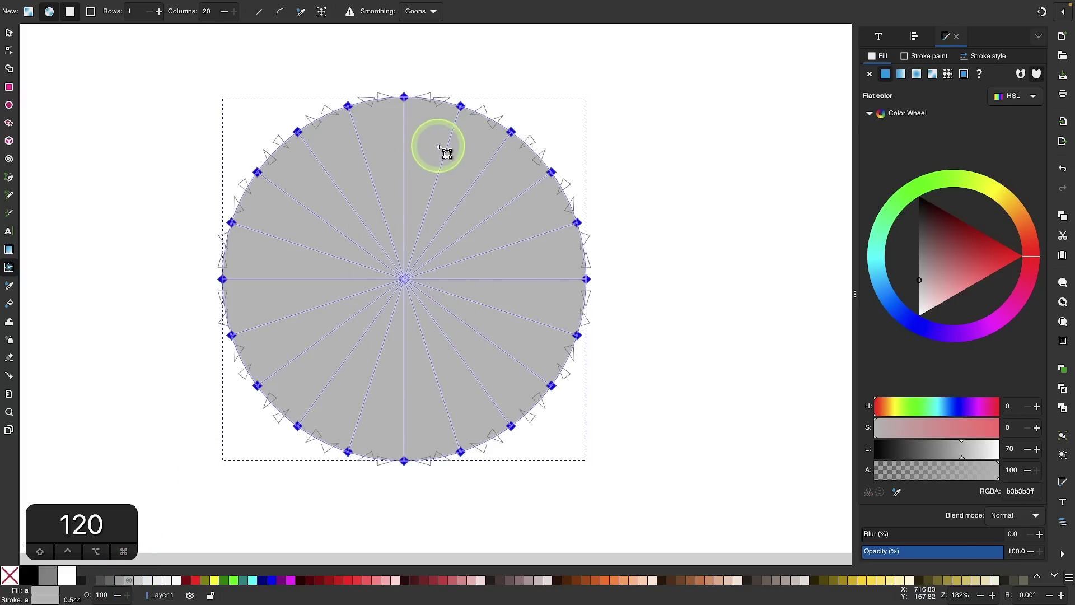
key("ctrl+z")
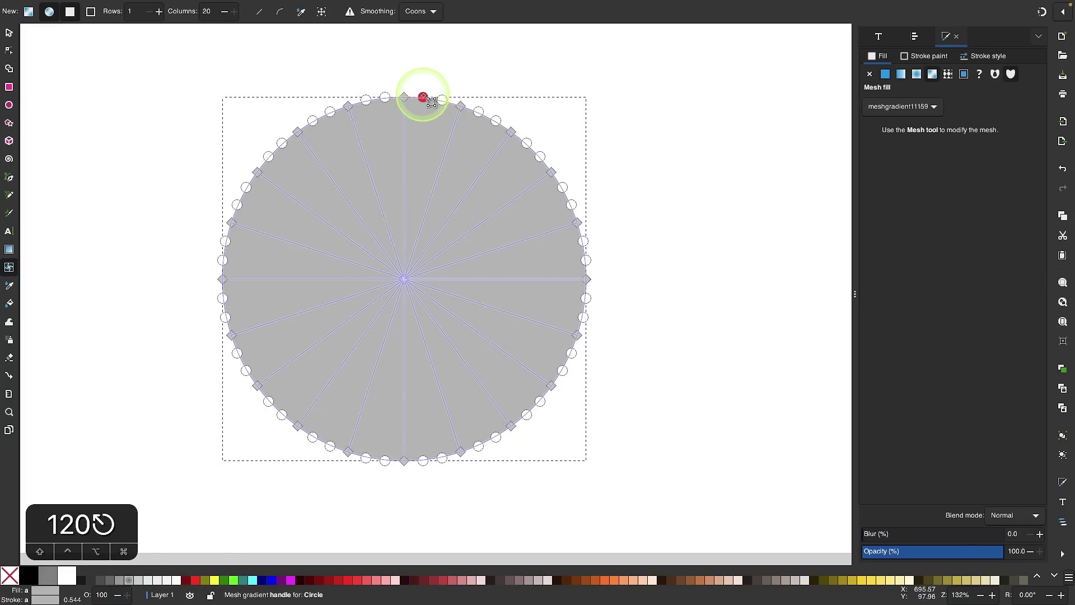
Add a mesh column midway between the vertical spoke and each neighbouring spoke, at both the circle's top and bottom edges
scroll(422, 96, "up", 2)
scroll(401, 91, "up", 1)
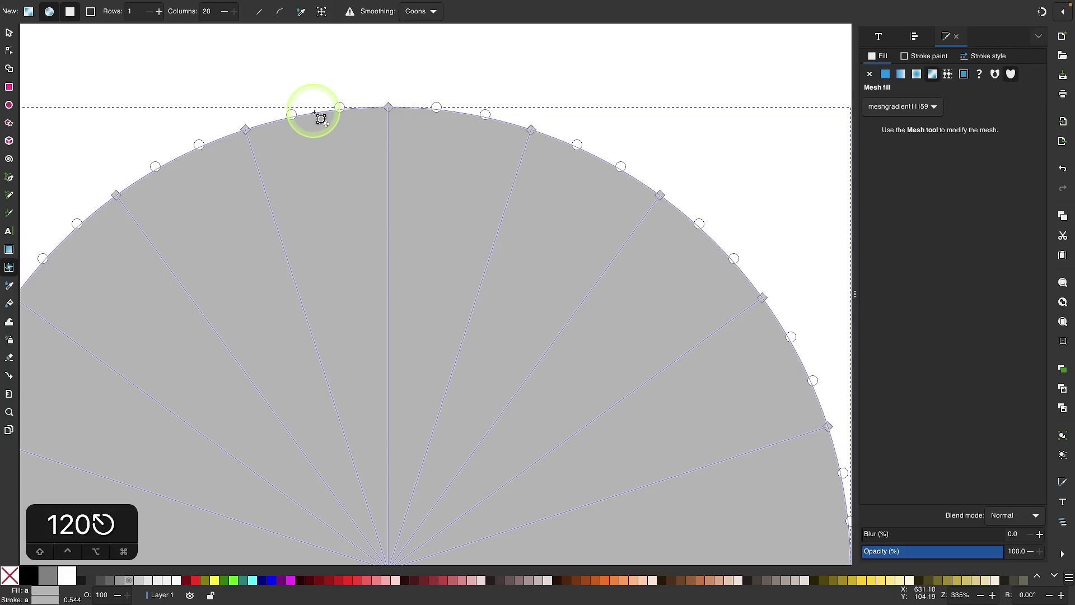
double_click(314, 113)
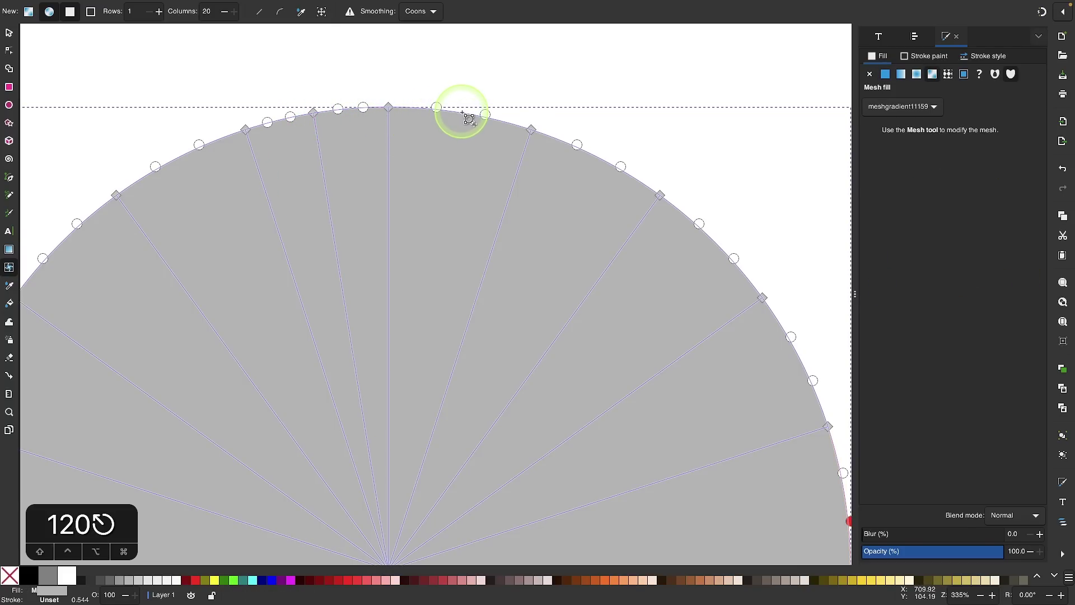
double_click(461, 111)
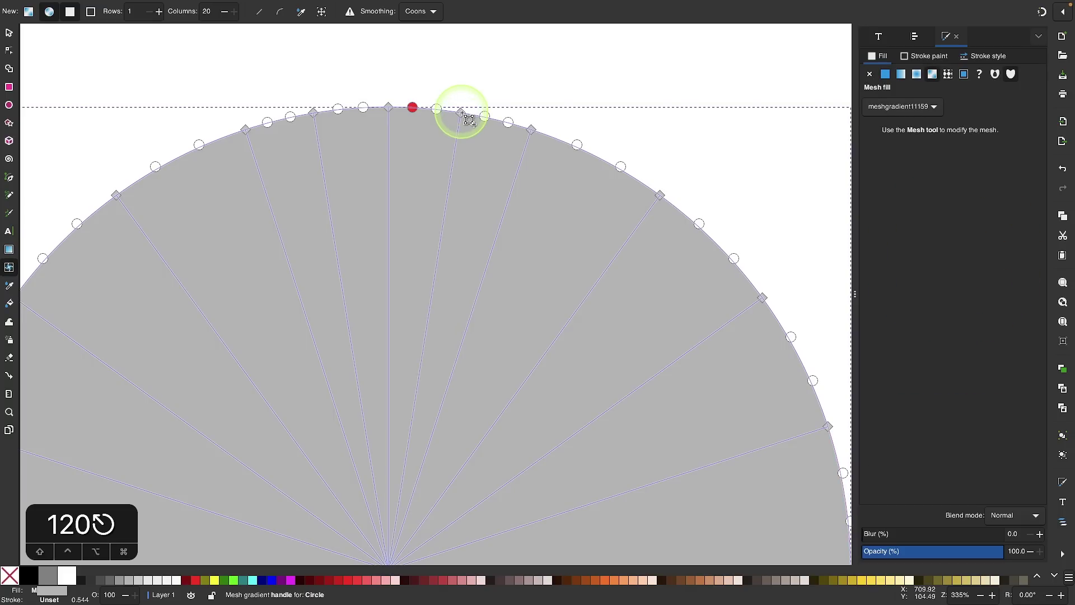
scroll(461, 115, "down", 15)
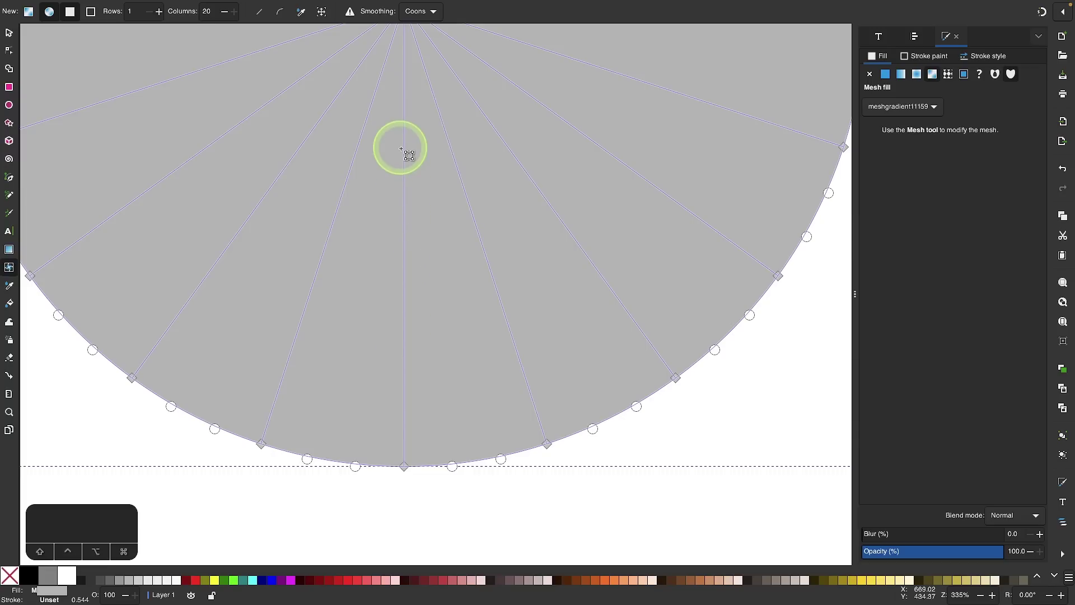
double_click(331, 461)
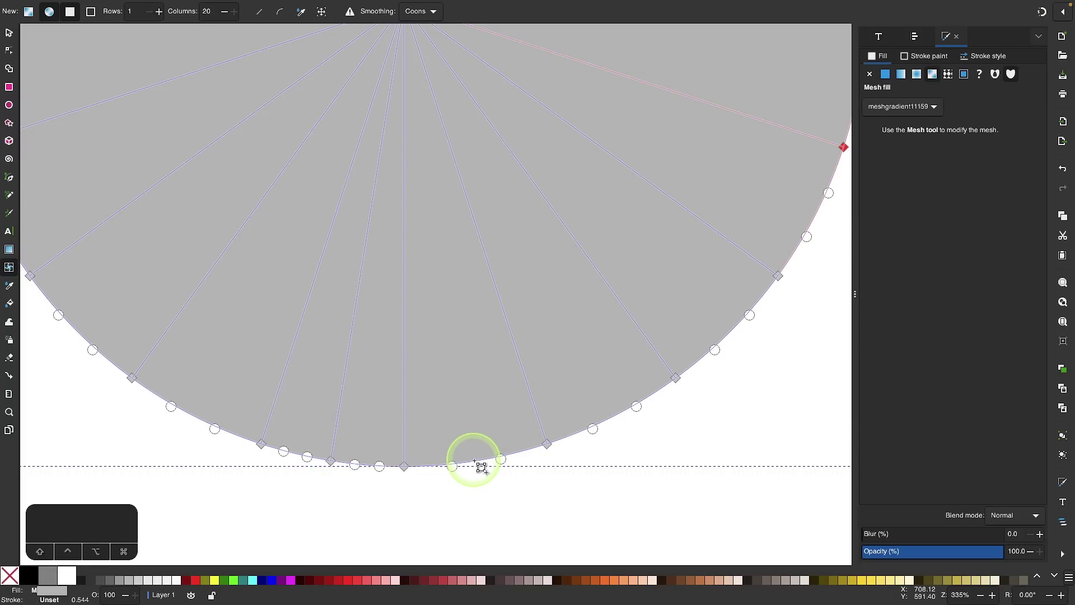
scroll(481, 467, "down", 3)
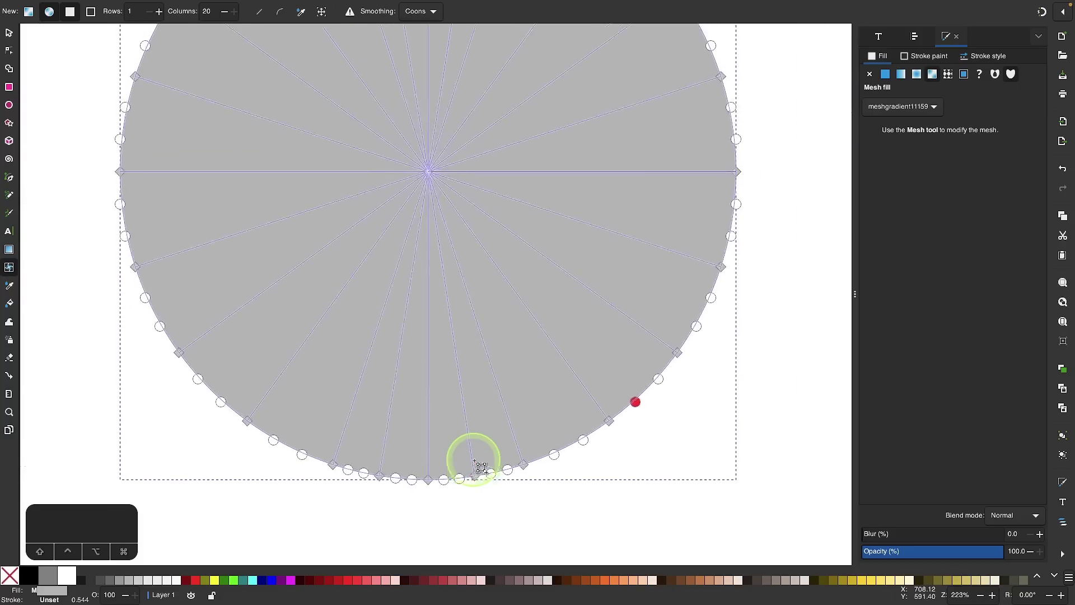
Colour the top and bottom nodes of the vertical spoke yellow and set their lightness to 89
scroll(481, 467, "up", 8)
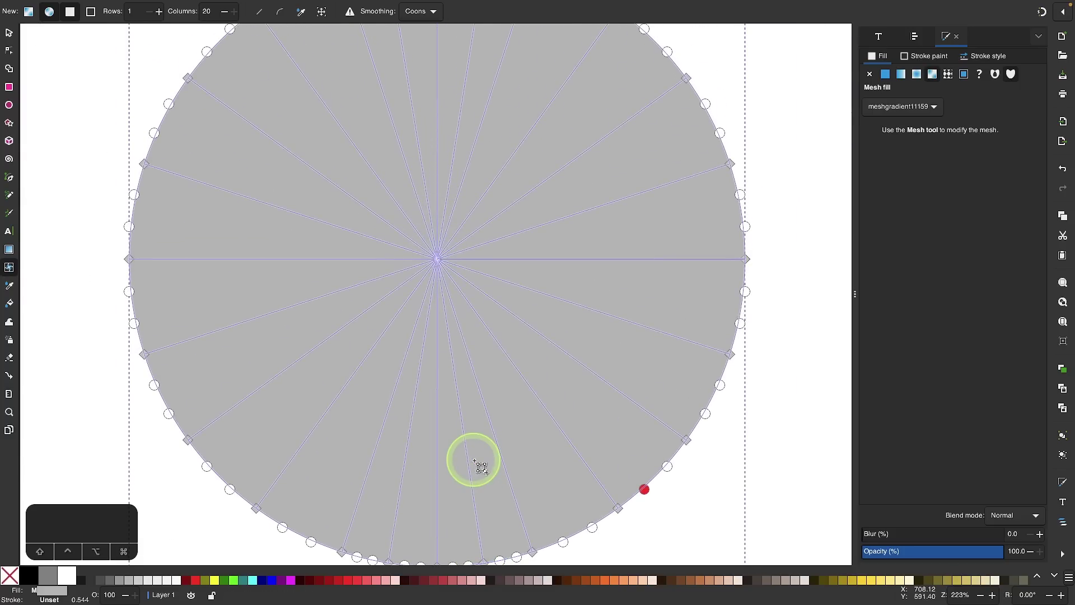
left_click(431, 162)
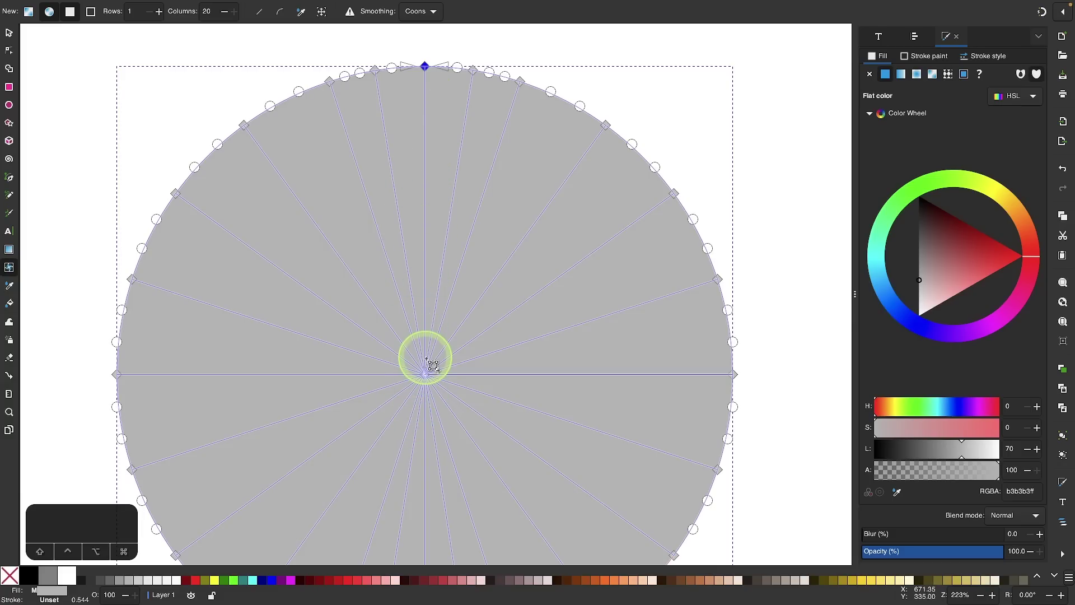
scroll(433, 365, "down", 5)
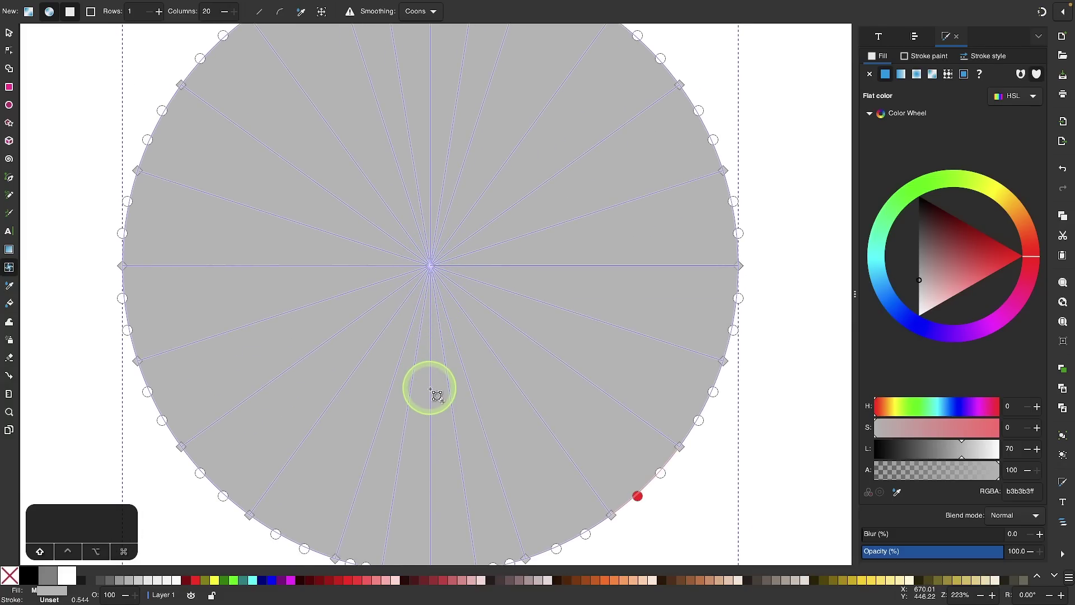
scroll(431, 389, "down", 3)
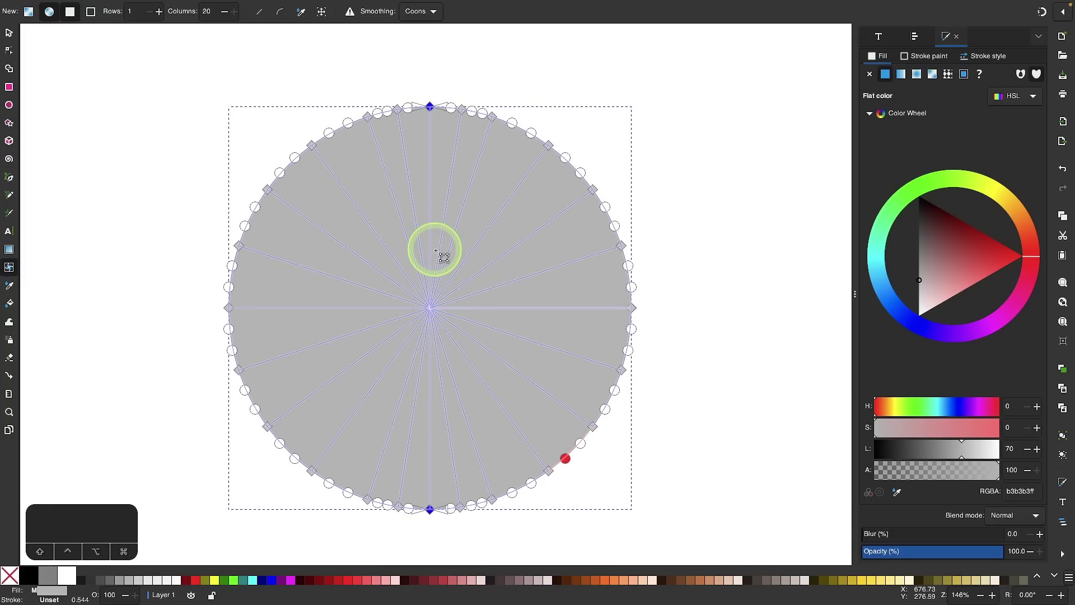
left_click(214, 579)
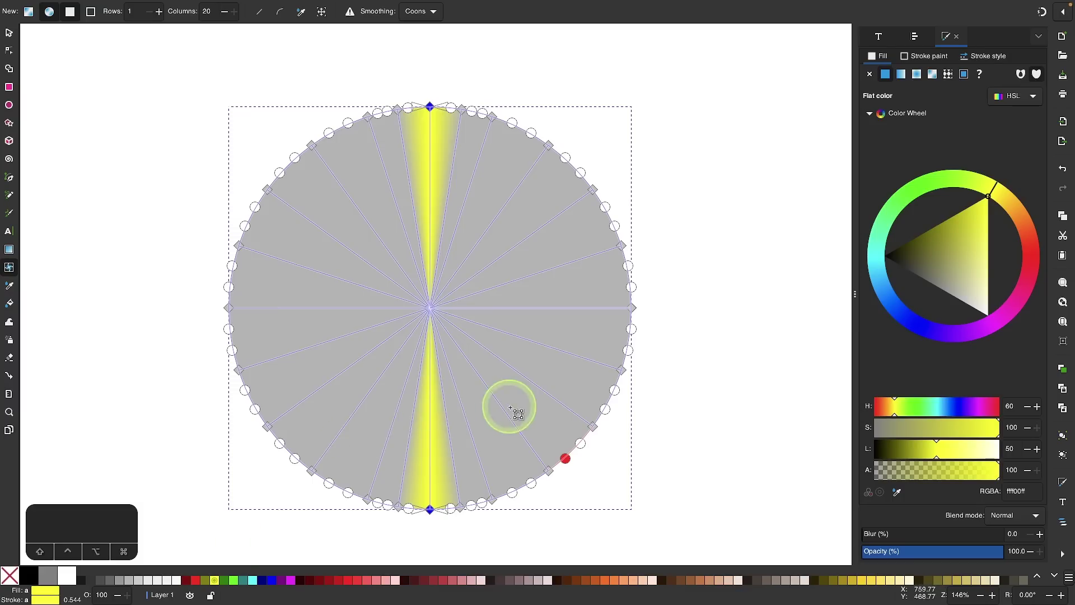
left_click(989, 452)
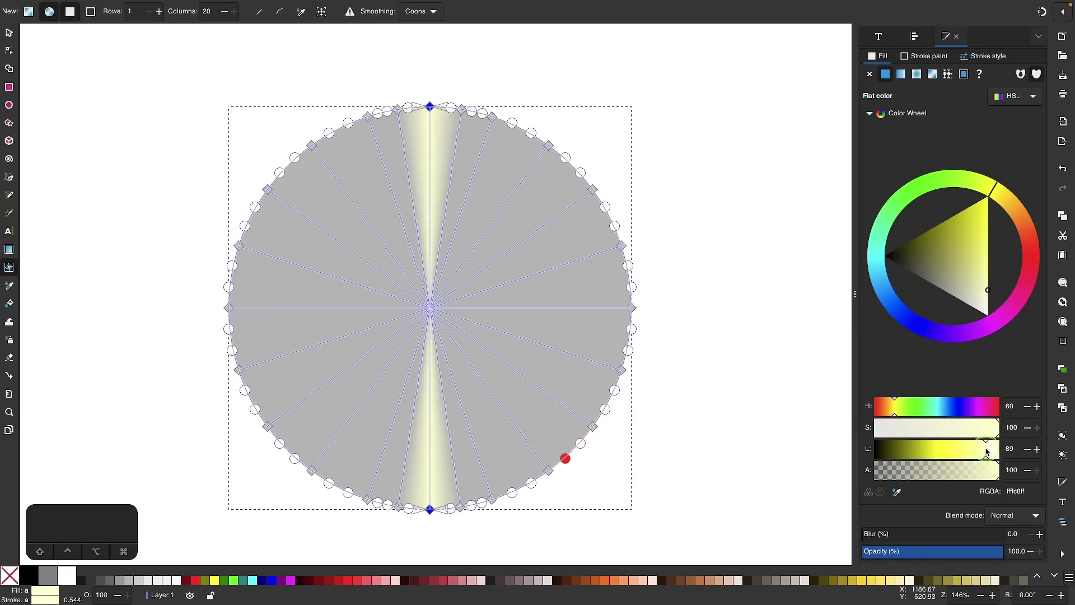
Colour the four edge nodes flanking the yellow top and bottom nodes fuchsia with lightness 86, and save the document
scroll(422, 123, "up", 2, "ctrl")
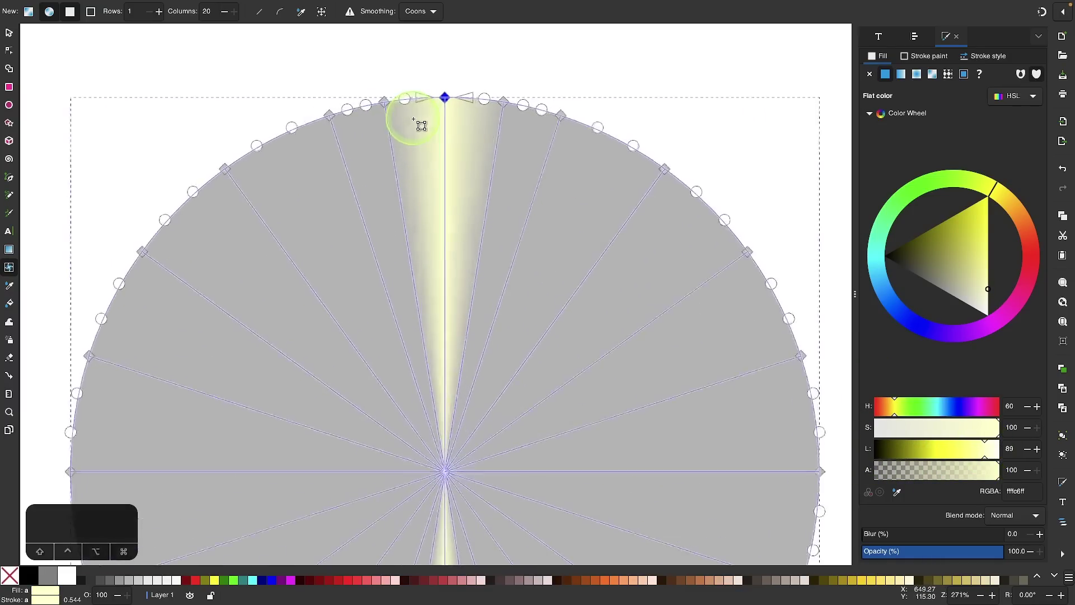
scroll(516, 197, "down", 1)
scroll(516, 197, "right", 1)
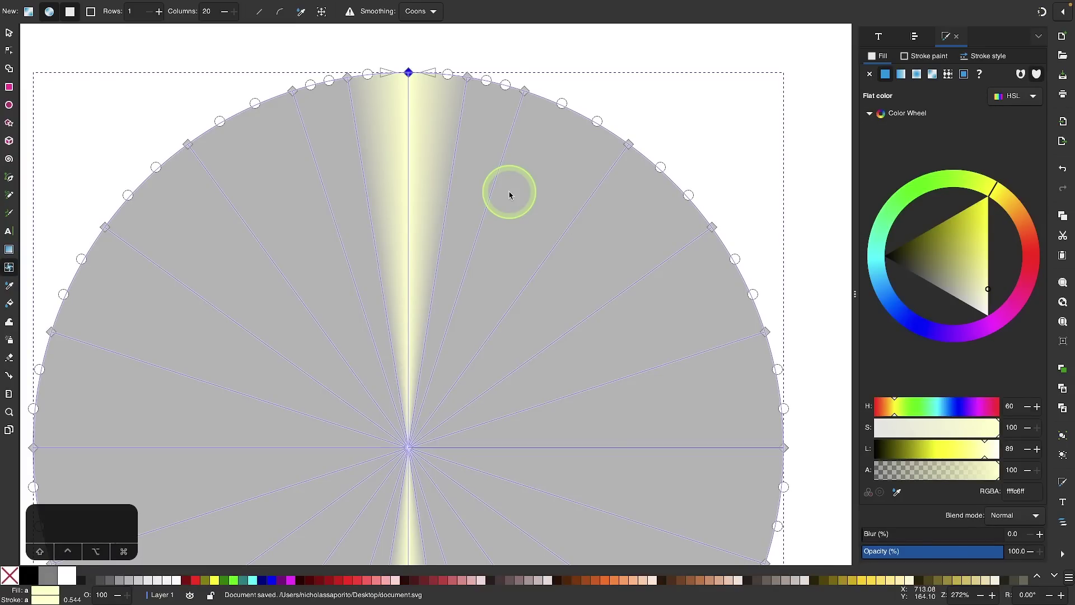
left_click(367, 196)
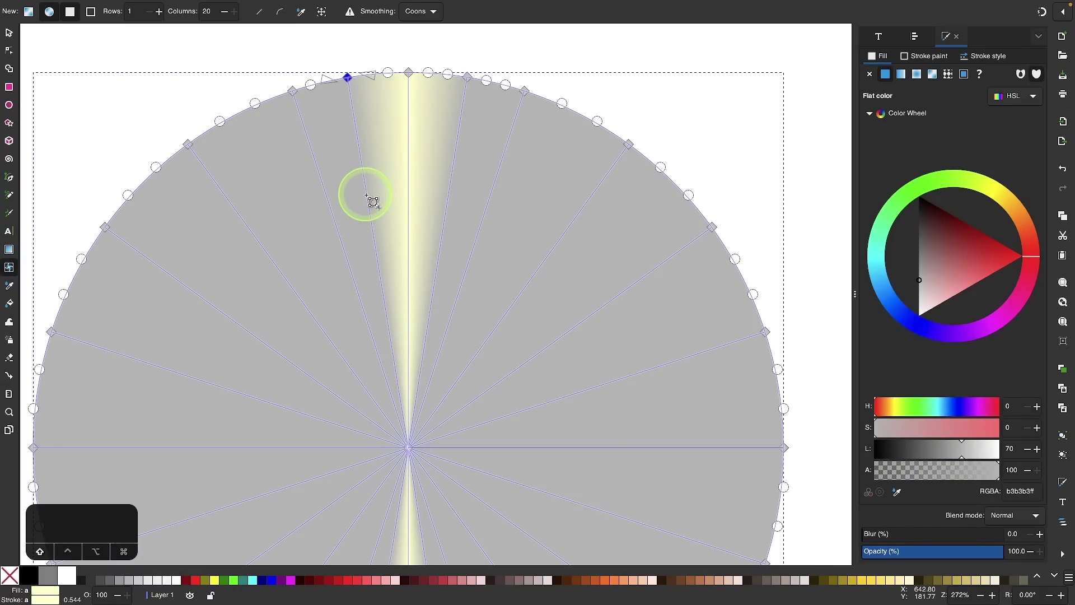
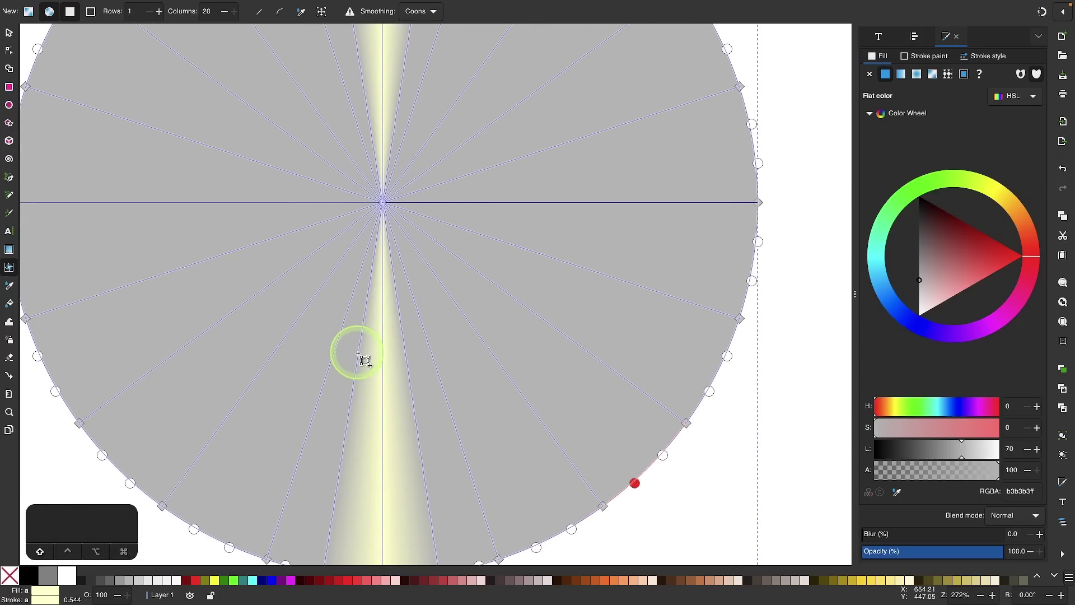
scroll(365, 361, "down", 2)
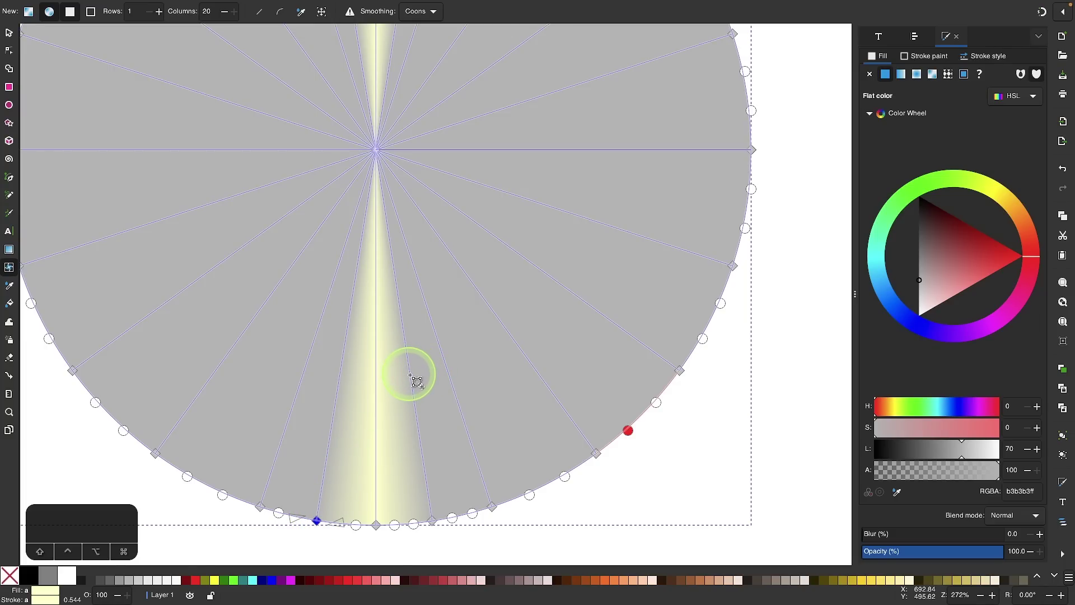
scroll(401, 384, "up", 2)
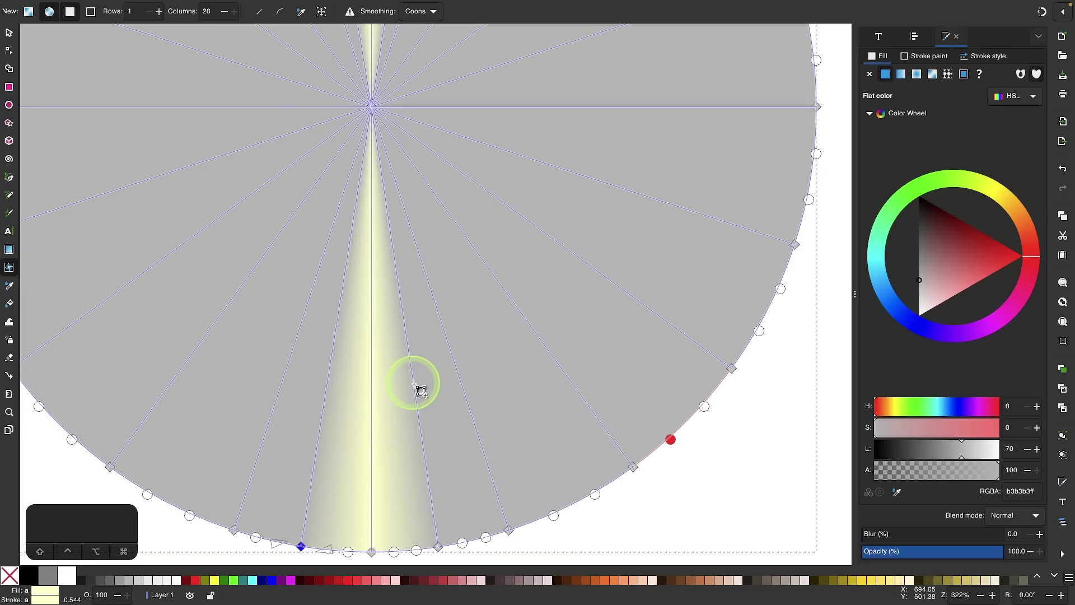
scroll(421, 390, "down", 3)
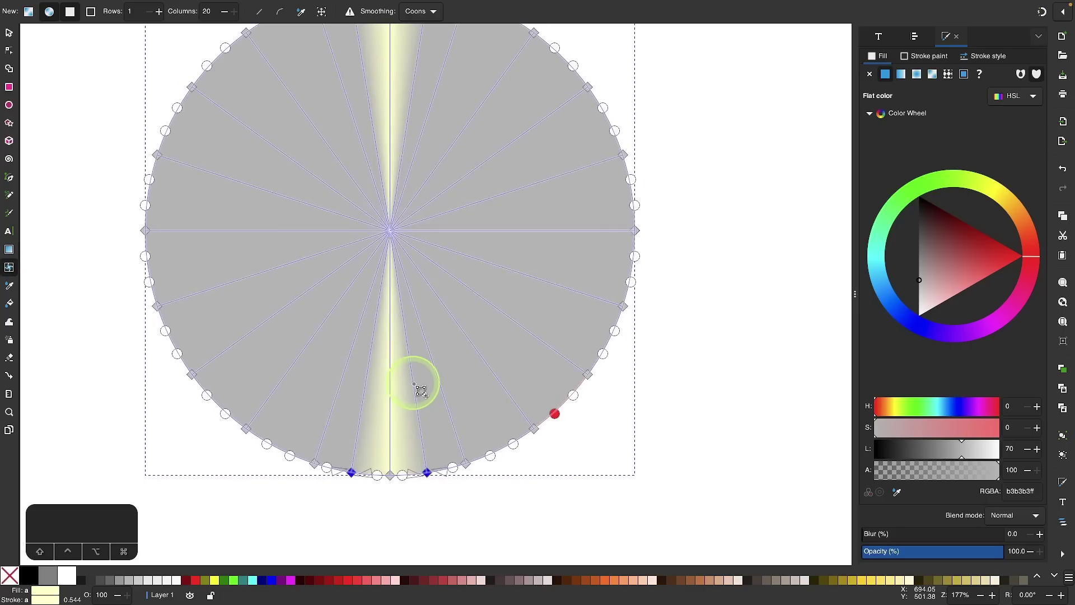
scroll(421, 390, "up", 1)
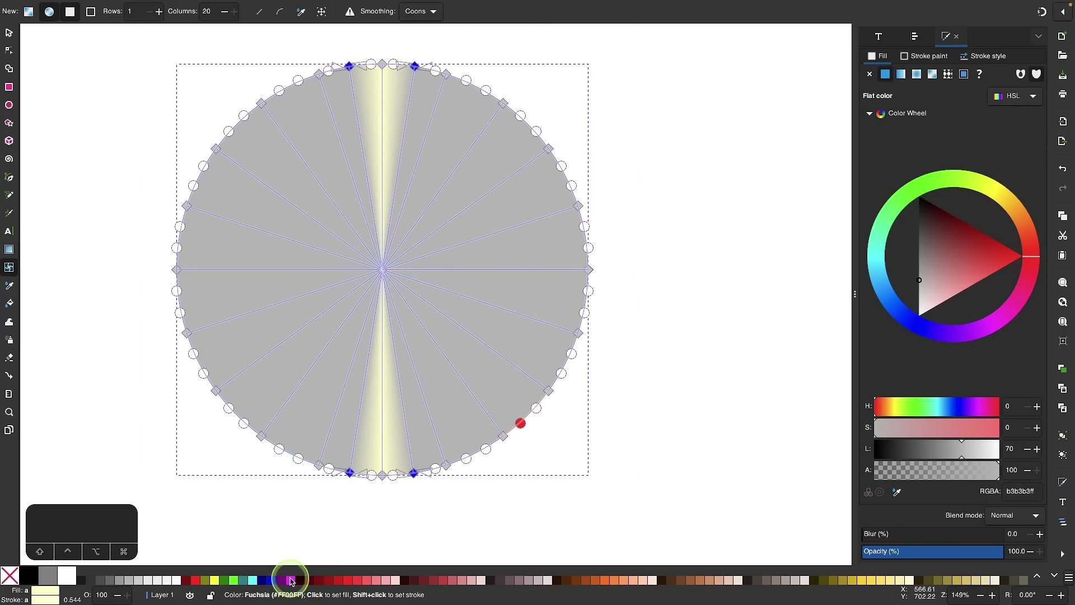
left_click(291, 579)
left_click_drag(969, 448, 986, 455)
key("super+s")
Colour the four edge nodes just outside the fuchsia ones, two at the top and two at the bottom, aqua with lightness 86
scroll(234, 128, "up", 5)
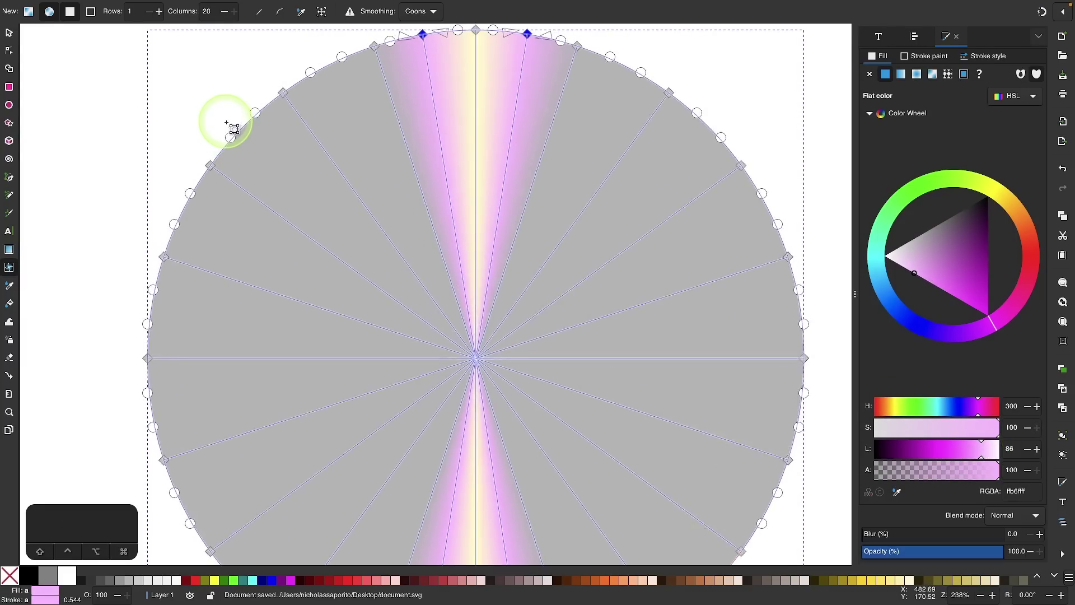
scroll(230, 115, "right", 2)
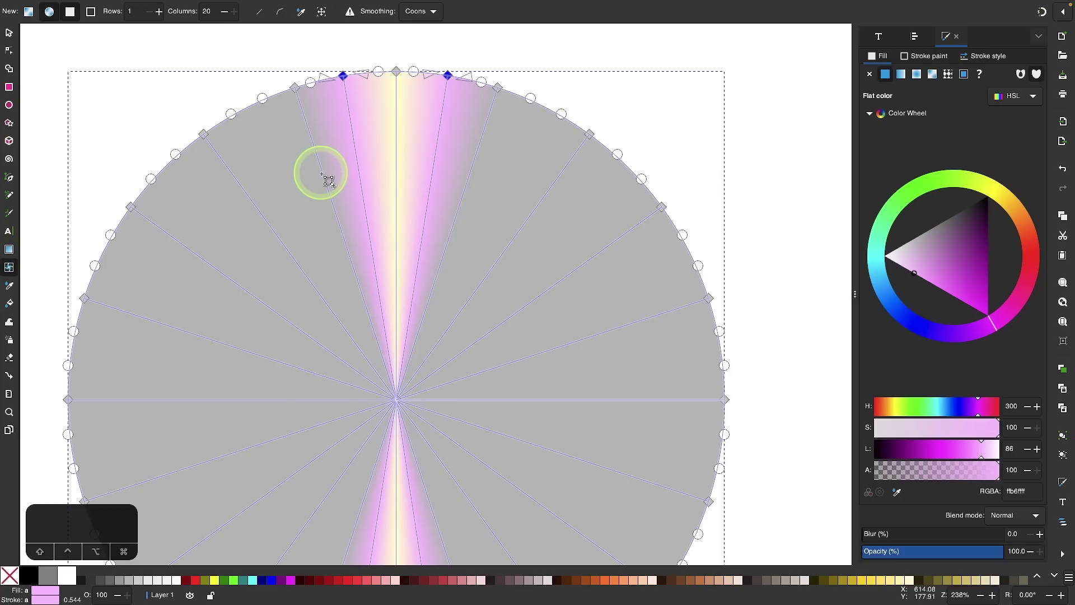
key("Tab")
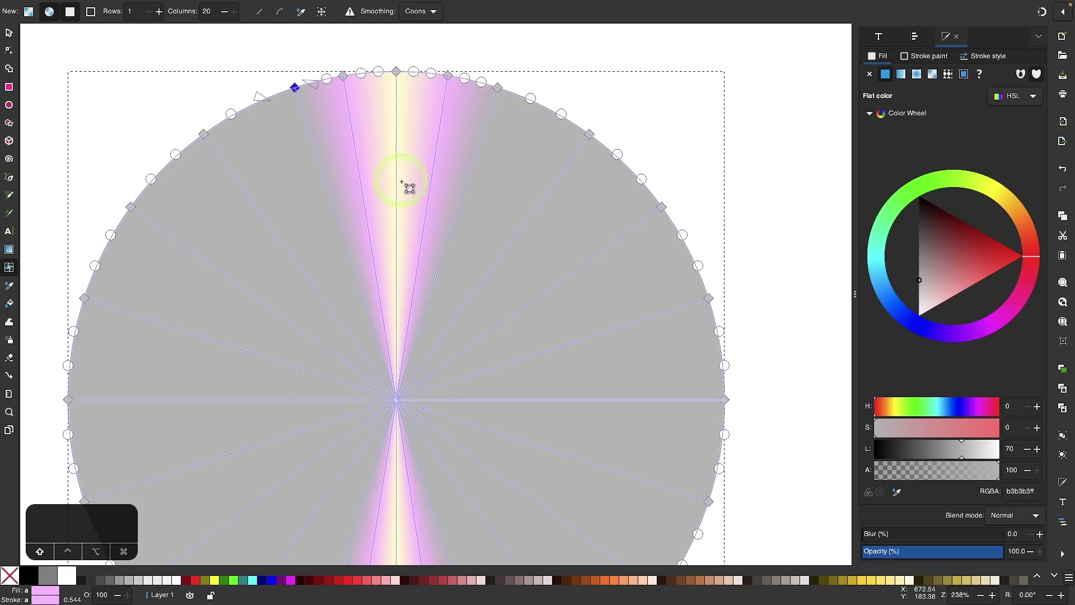
left_click(473, 192, "shift")
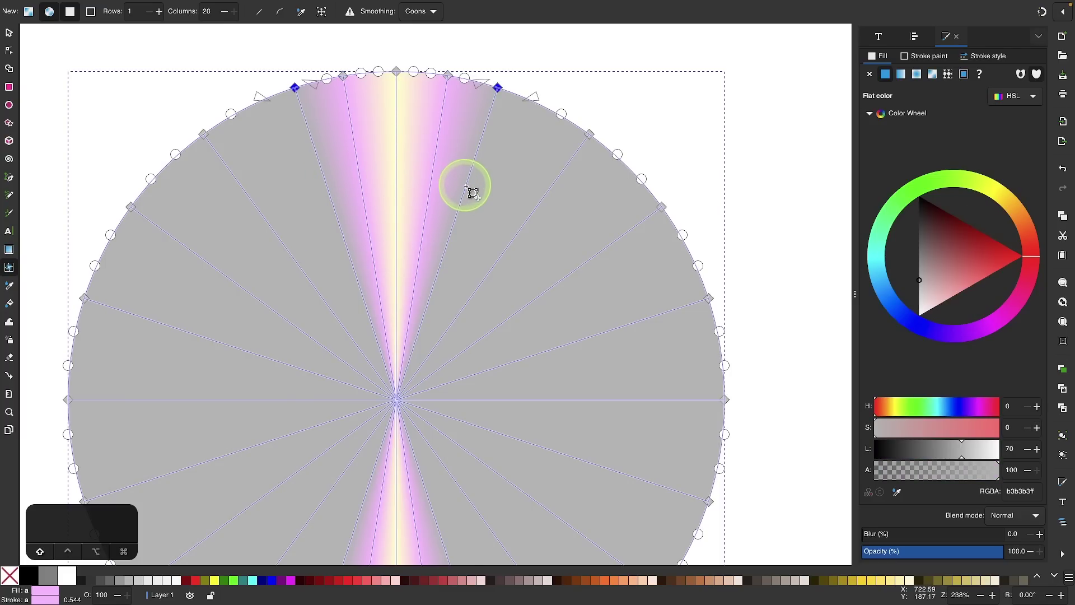
scroll(472, 192, "down", 10)
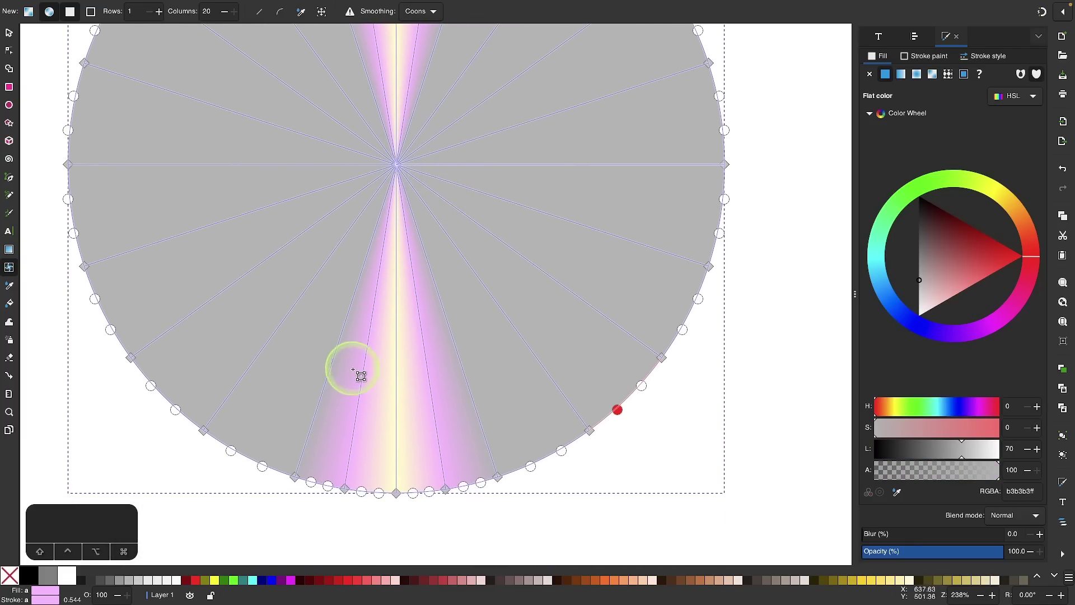
left_click(330, 368)
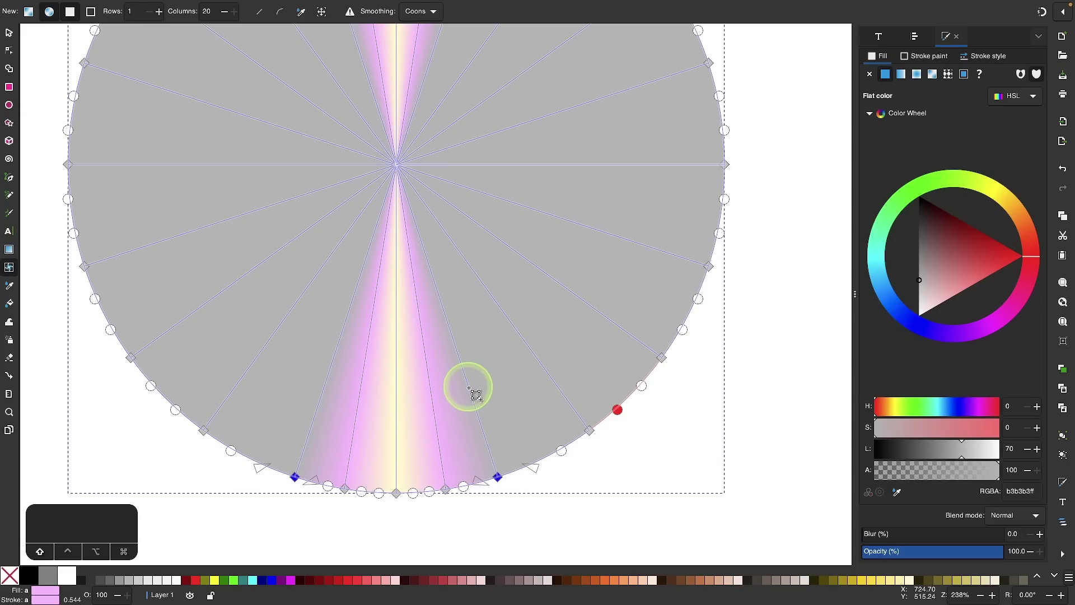
key("5")
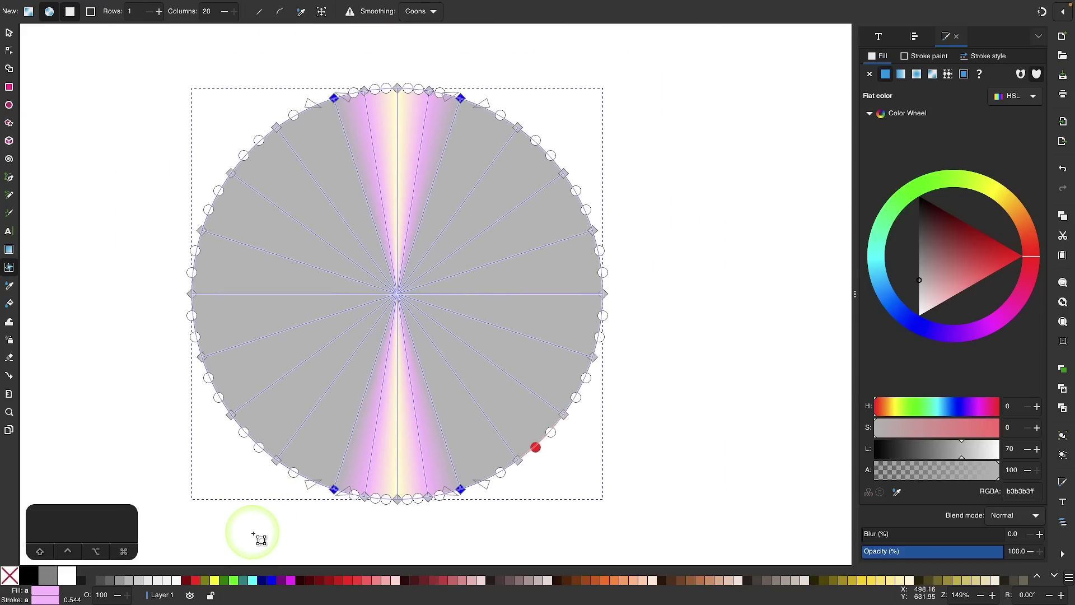
left_click(253, 583)
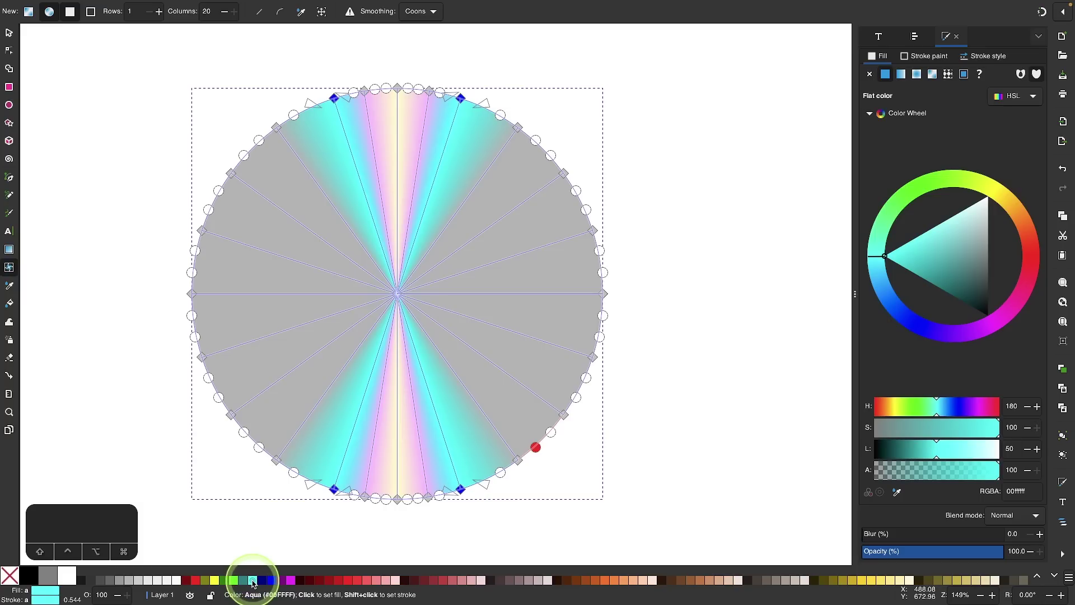
left_click(982, 453)
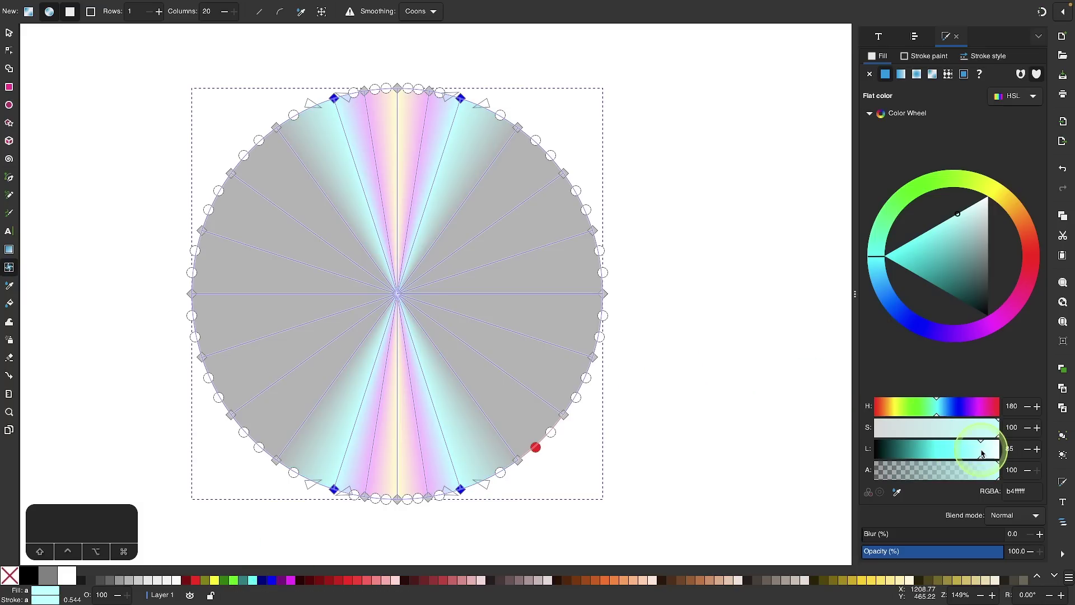
left_click_drag(983, 452, 981, 453)
Colour the two outer end nodes of the circle's horizontal spoke white and leave mesh editing
scroll(547, 308, "up", 1)
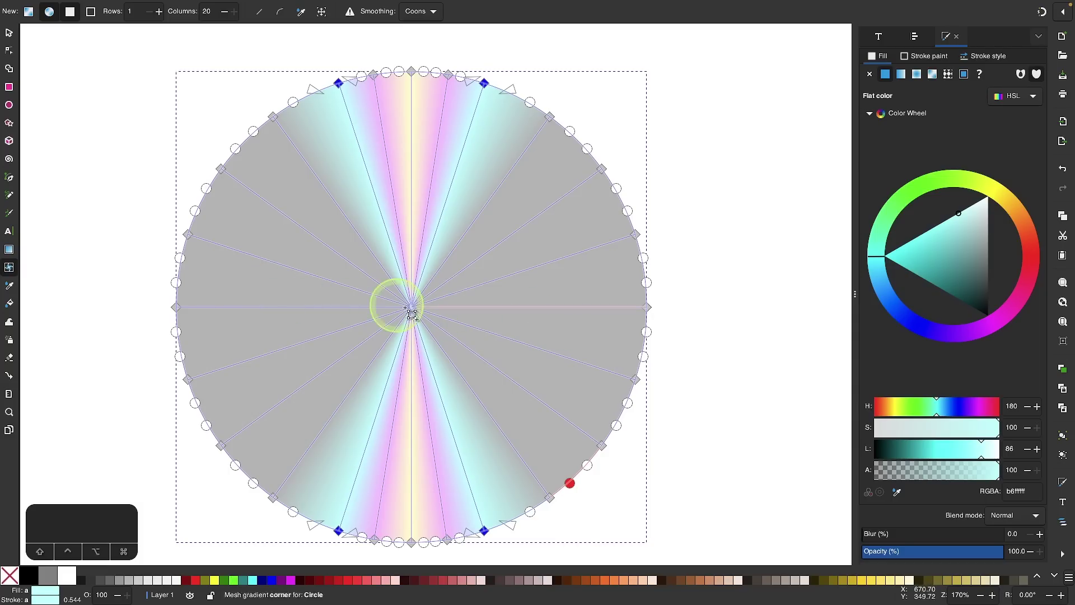
left_click(258, 308)
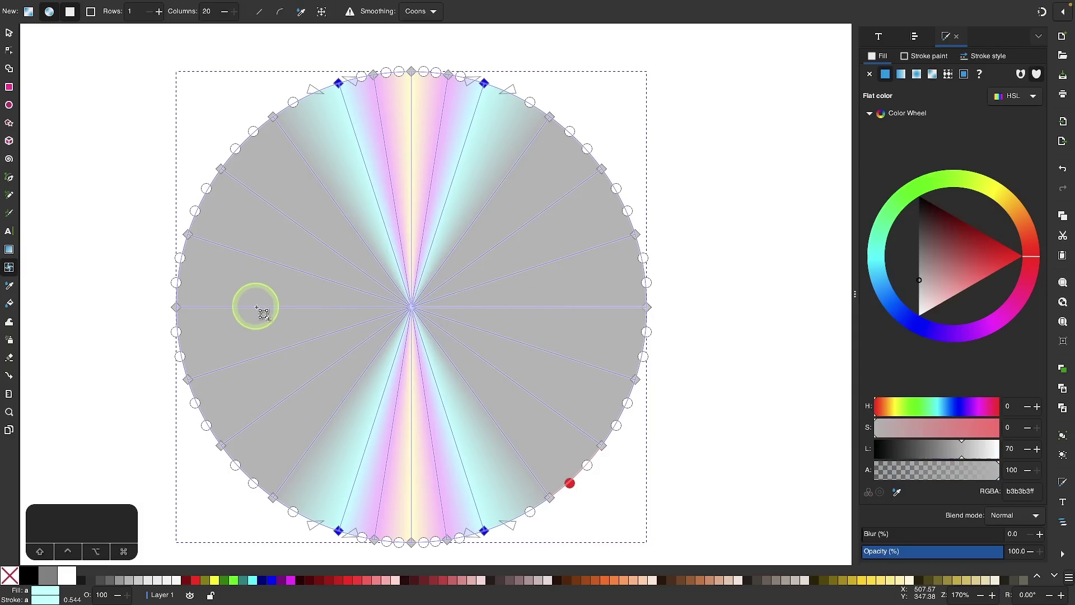
left_click(565, 308, "shift")
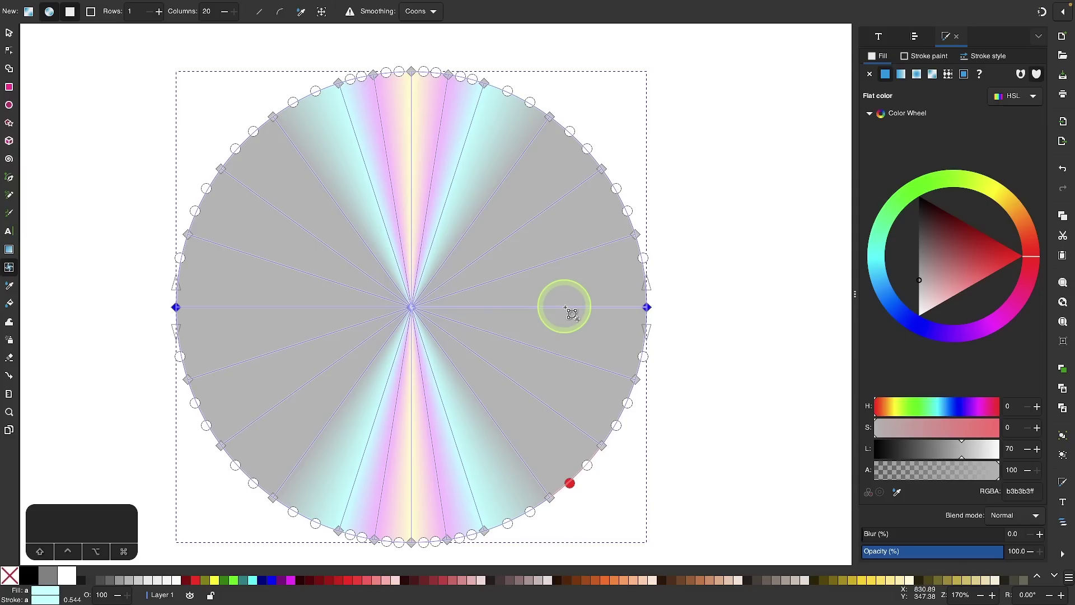
left_click(67, 575)
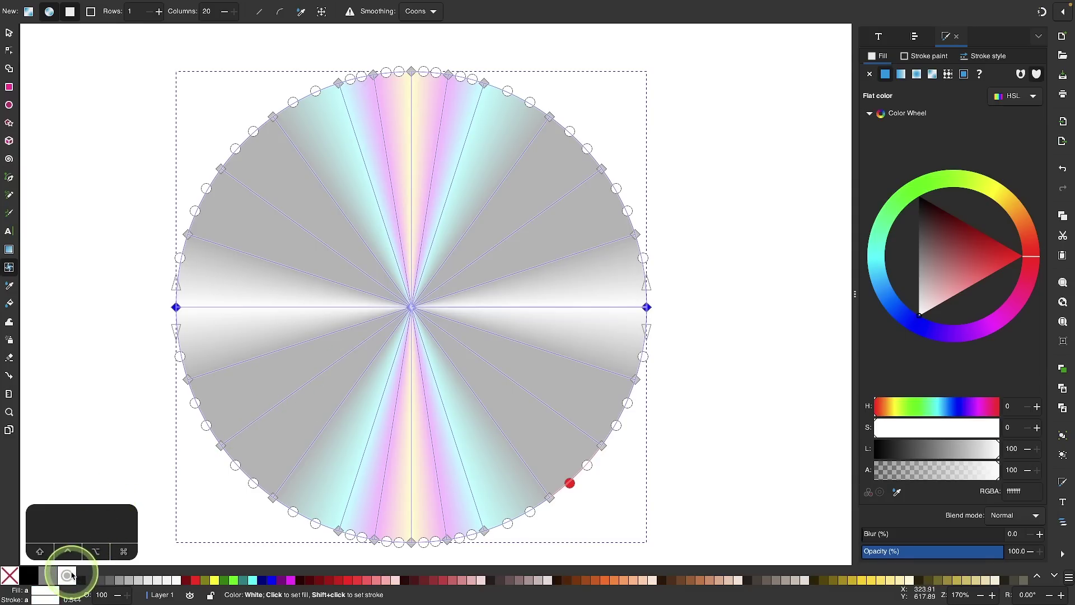
scroll(411, 305, "down", 2)
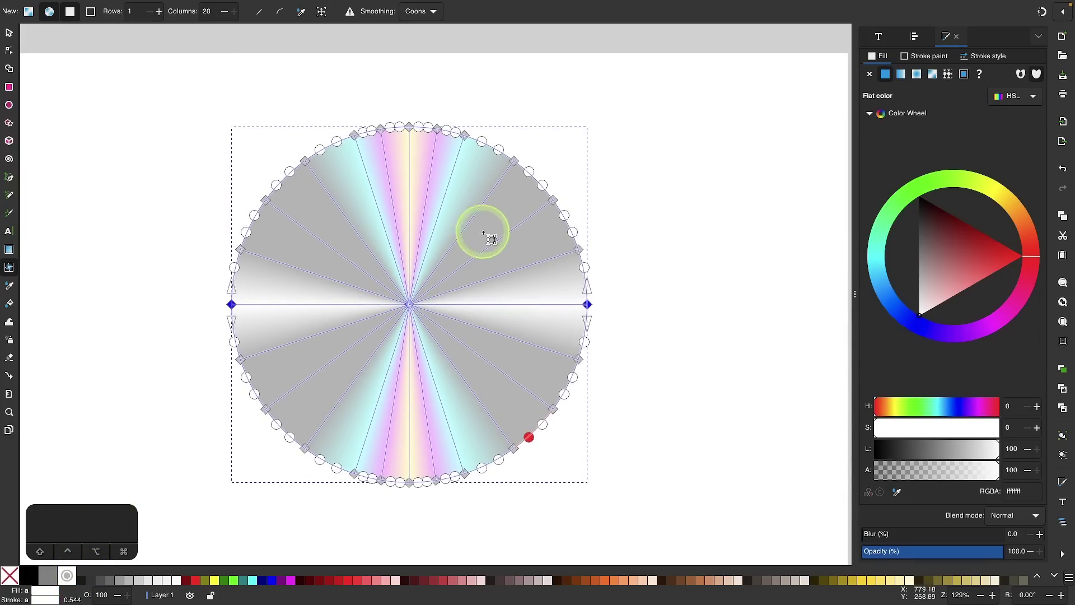
key("Delete")
scroll(737, 289, "down", 1)
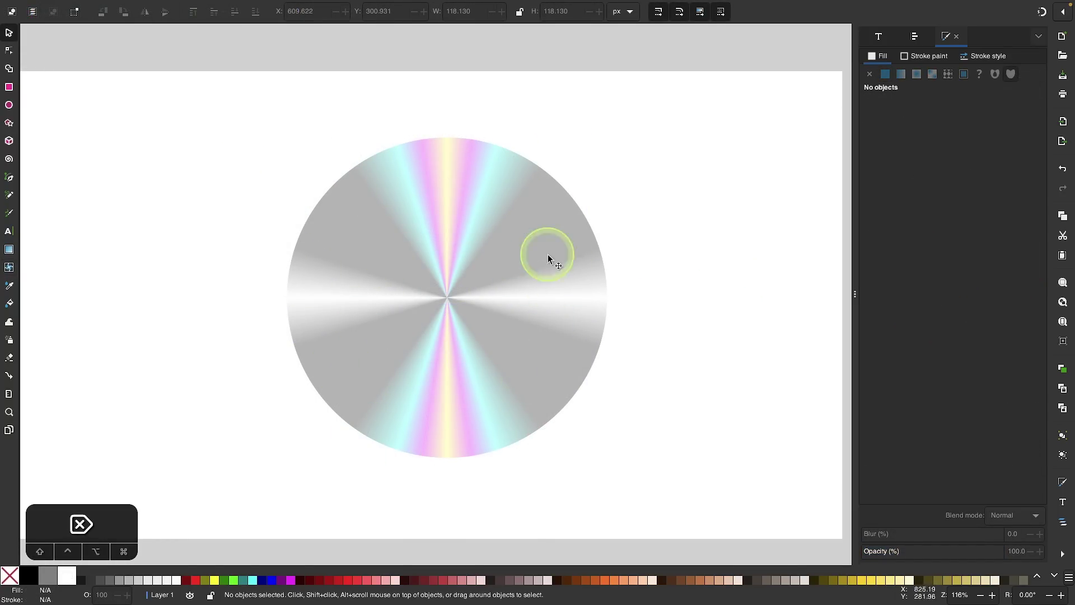
Duplicate the circle in place and give the copy a flat white fill
scroll(471, 379, "down", 1)
scroll(471, 379, "right", 1)
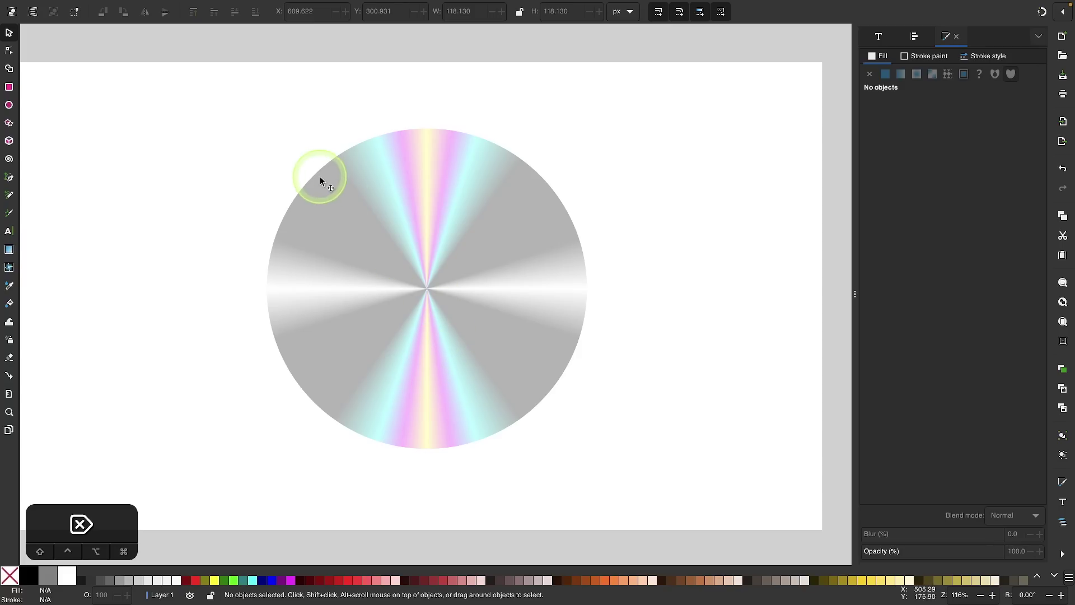
left_click(448, 237)
right_click(448, 237)
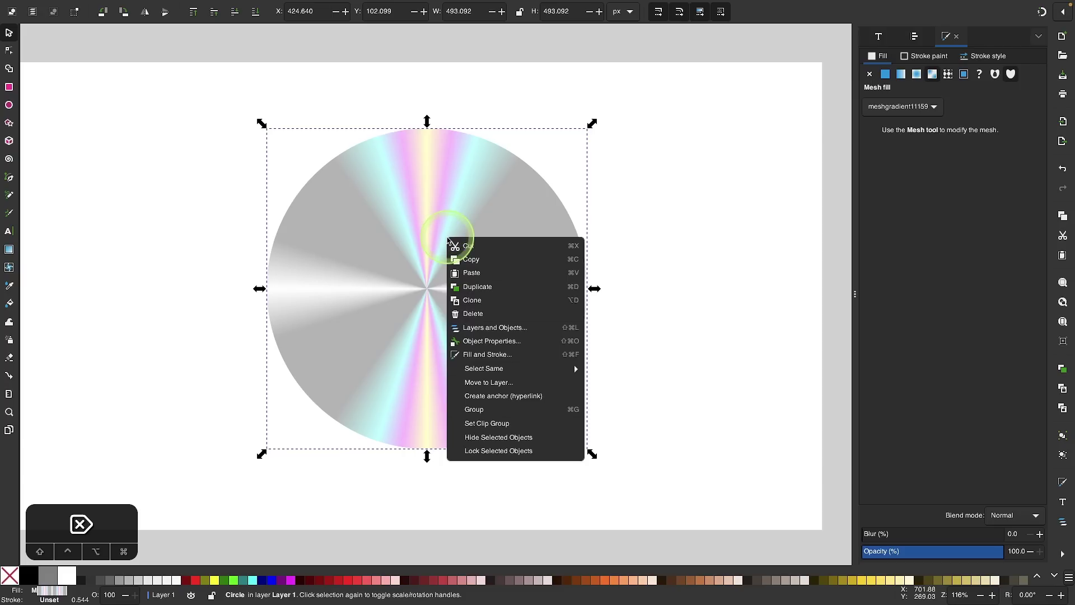
left_click(474, 287)
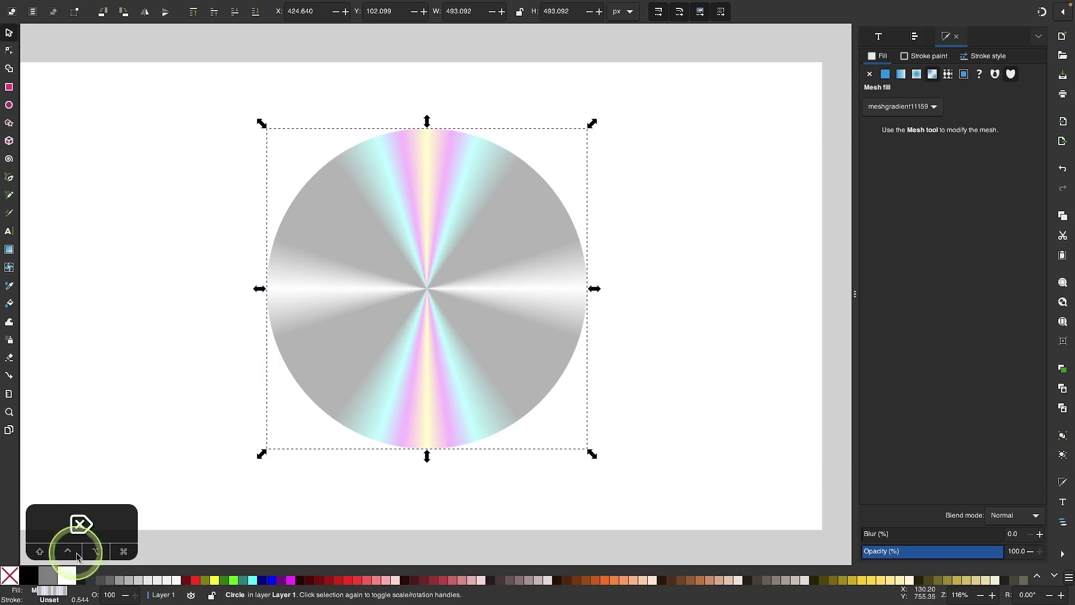
left_click(67, 575)
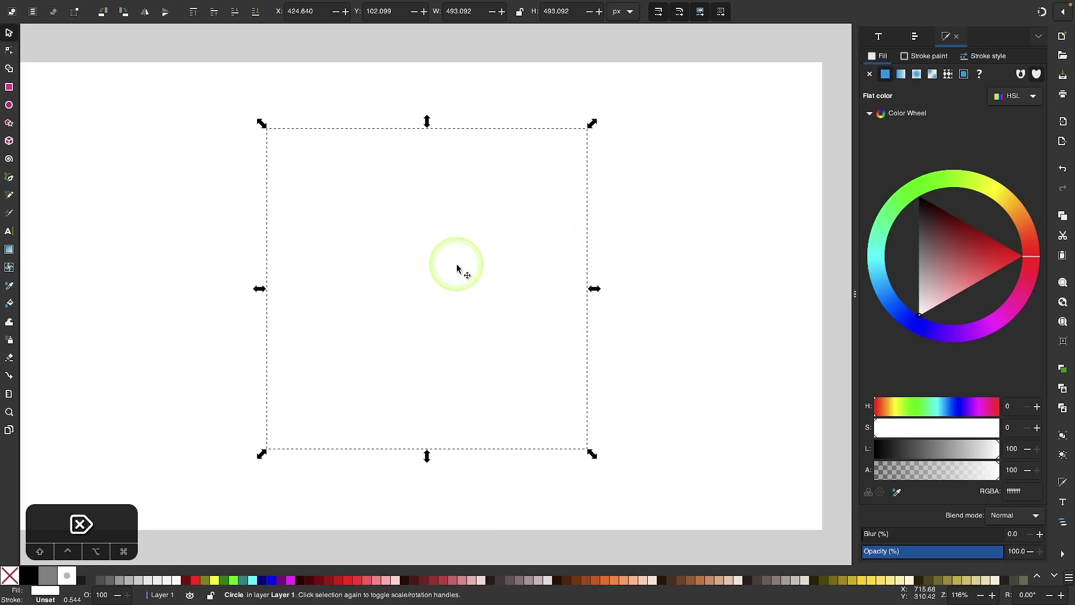
Create a conical mesh gradient with 20 rows and 1 column on the white copy
left_click(9, 268)
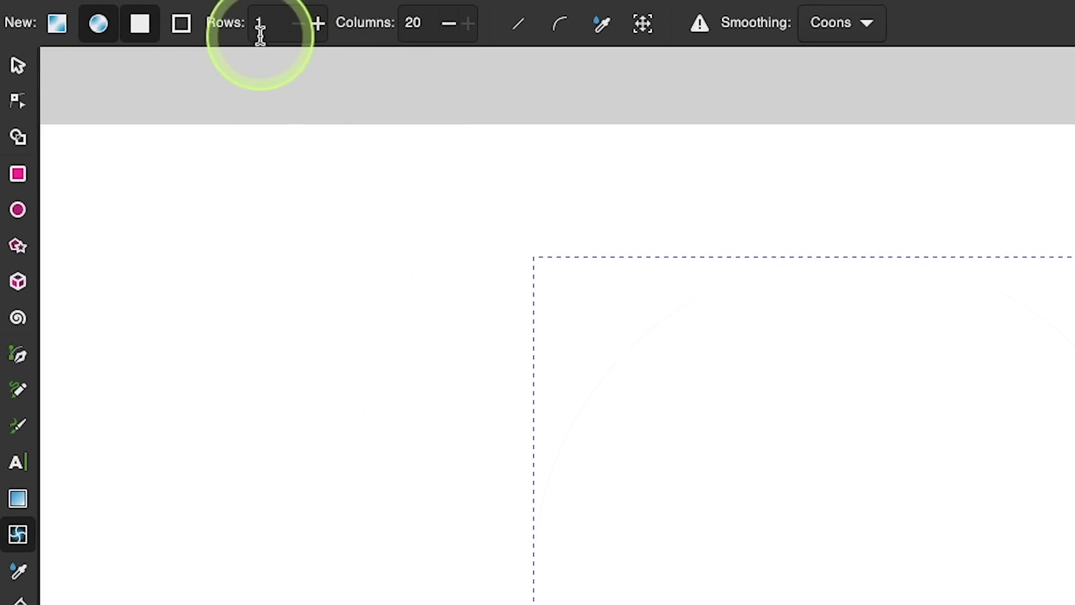
double_click(265, 26)
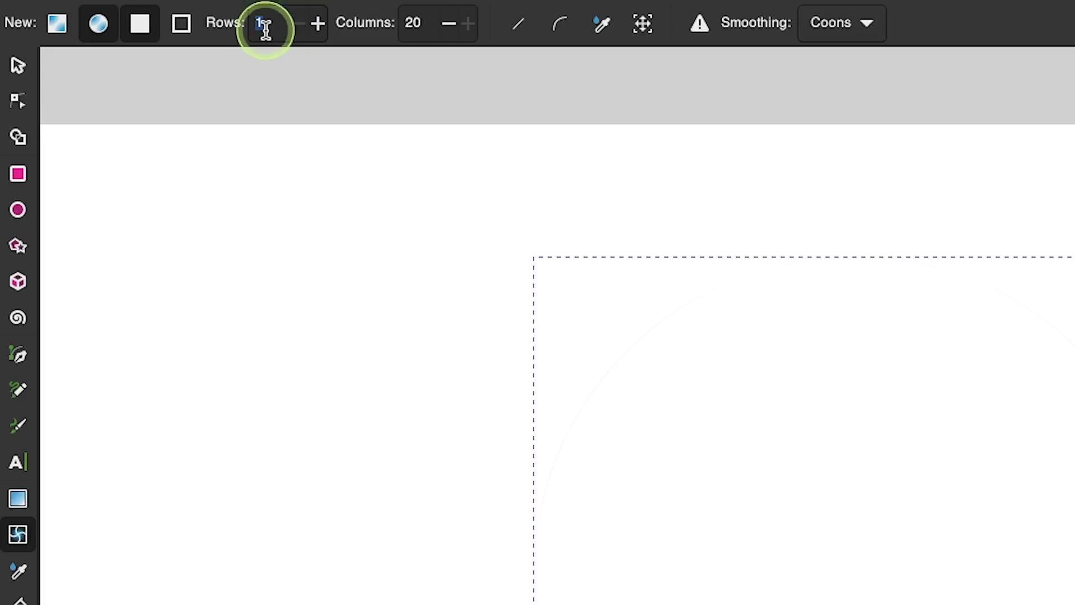
double_click(415, 26)
type("1")
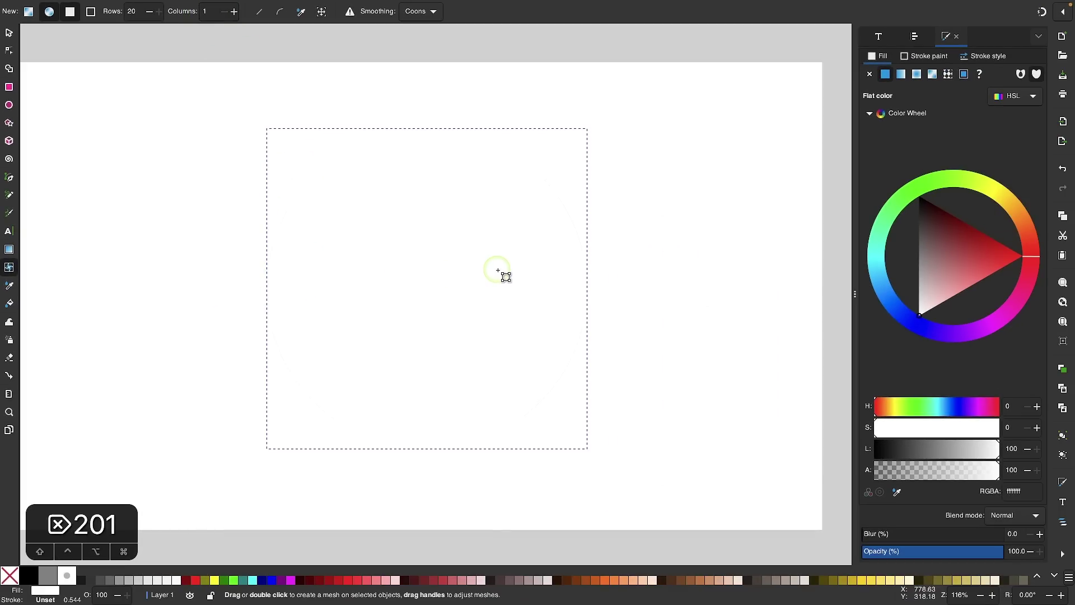
double_click(498, 271)
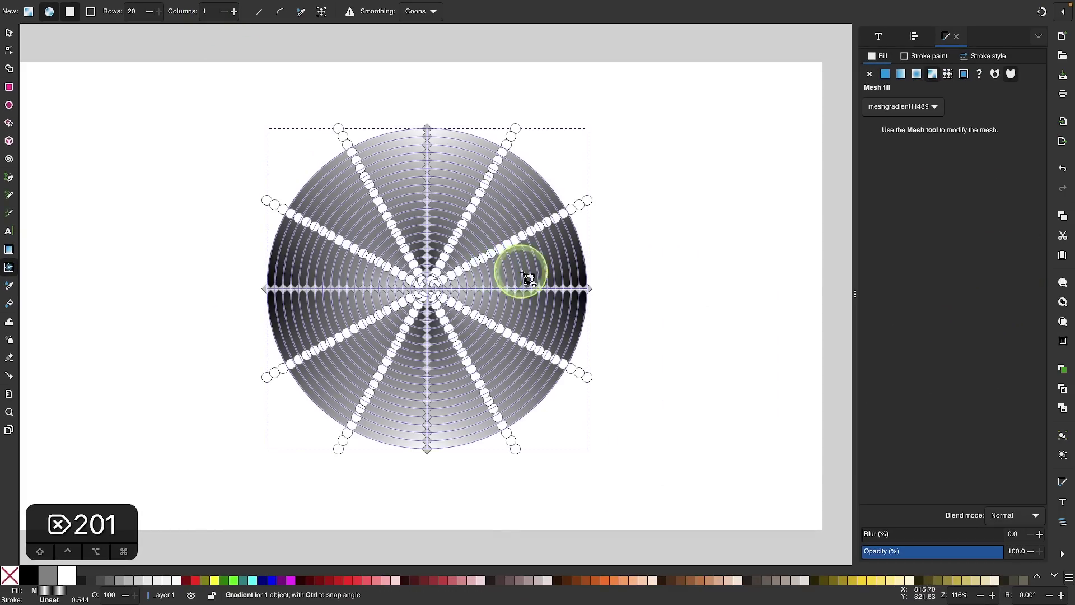
Select all nodes of the new ring mesh, make them fully transparent and deselect them
scroll(509, 253, "up", 2, "ctrl")
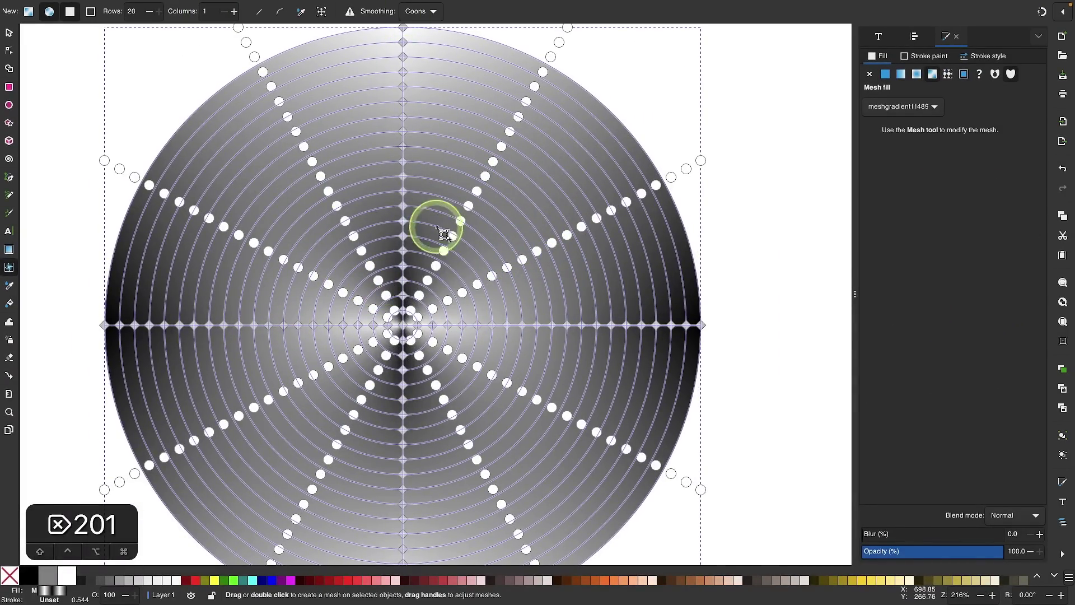
scroll(436, 241, "down", 2, "ctrl")
scroll(448, 255, "down", 1, "ctrl")
left_click_drag(642, 478, 192, 103)
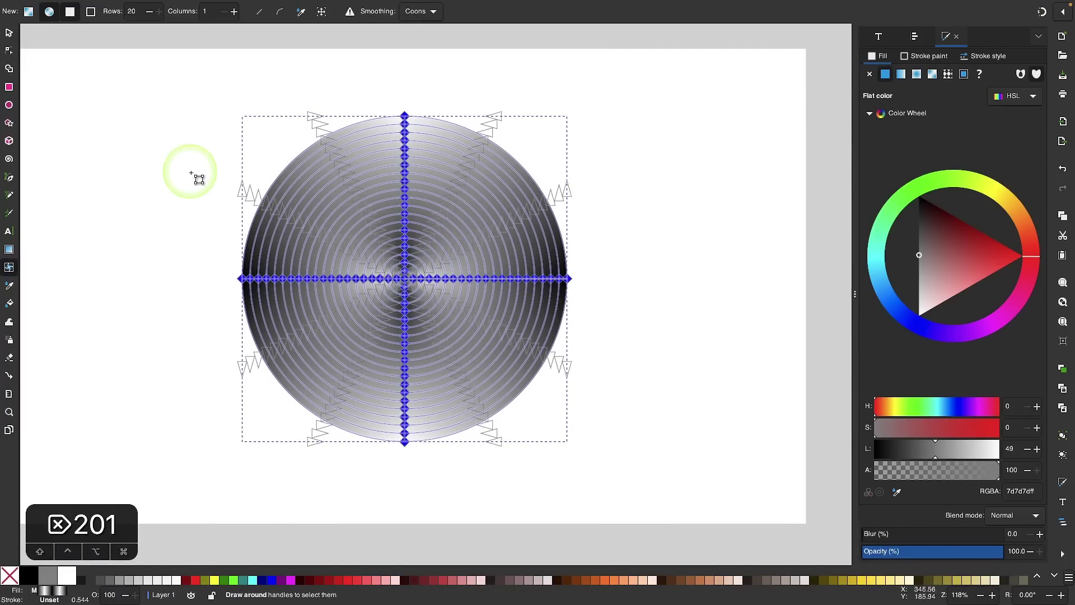
left_click(14, 577)
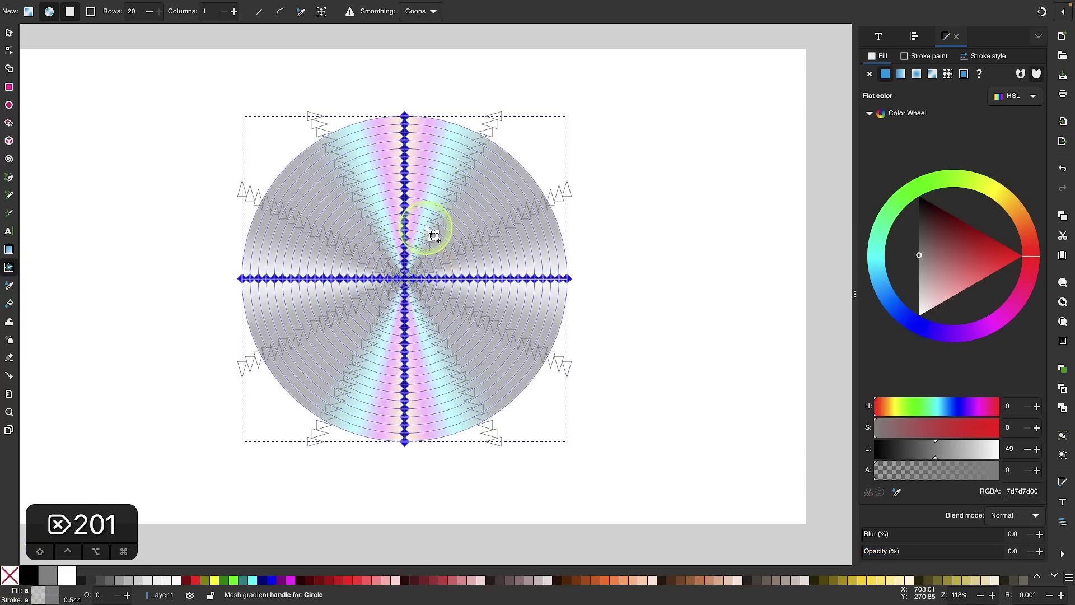
scroll(433, 229, "up", 8, "ctrl")
scroll(366, 290, "up", 3, "ctrl")
key("Escape")
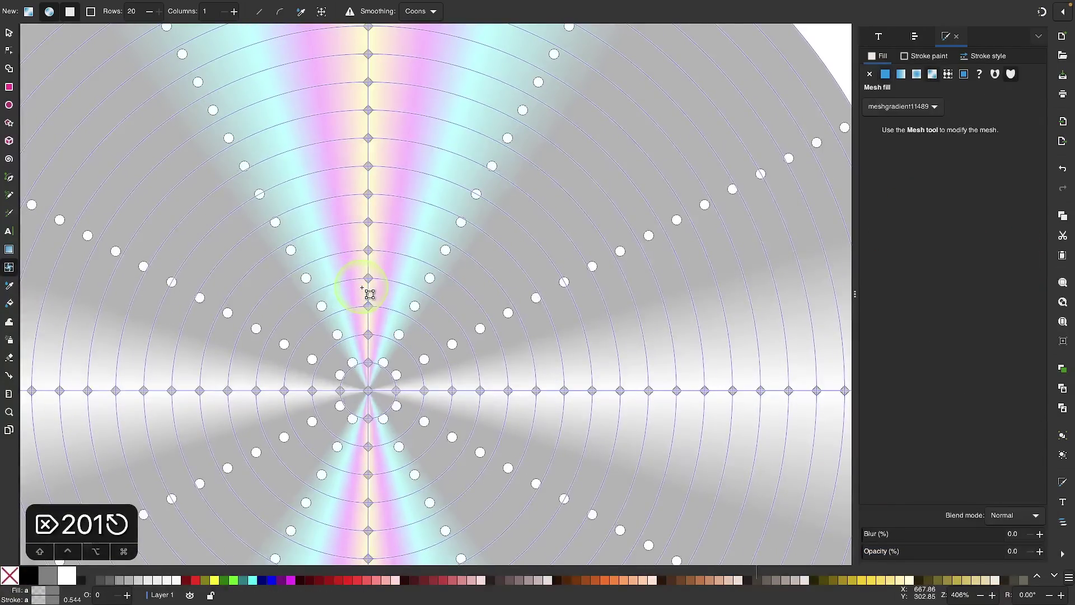
Select every second node along the ring mesh's upper vertical spoke, starting with the innermost ring, and colour them opaque white
scroll(370, 294, "down", 1)
scroll(371, 322, "up", 8, "ctrl")
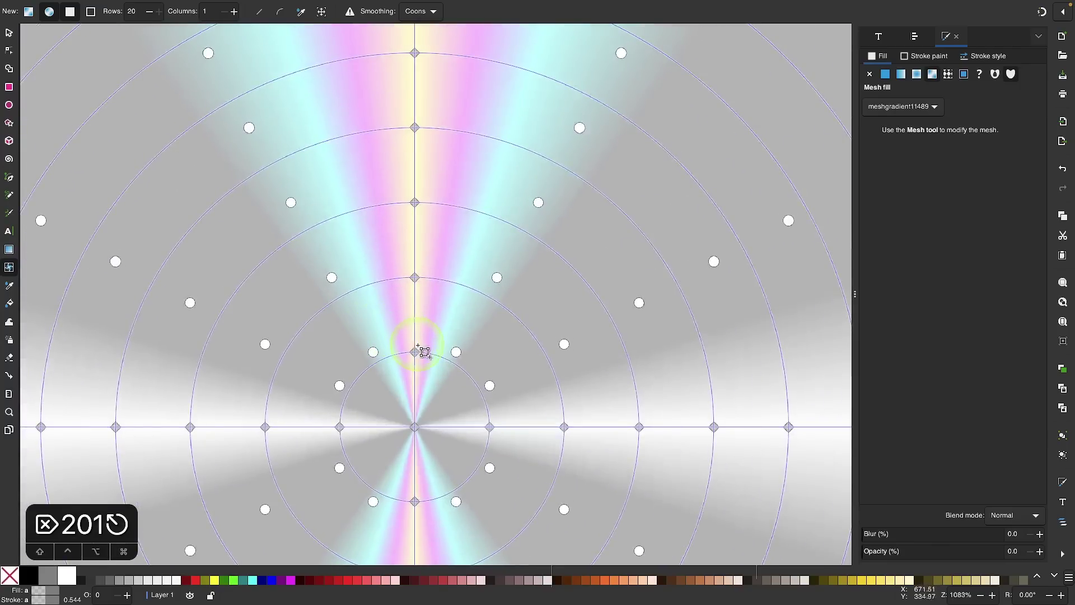
left_click(415, 352)
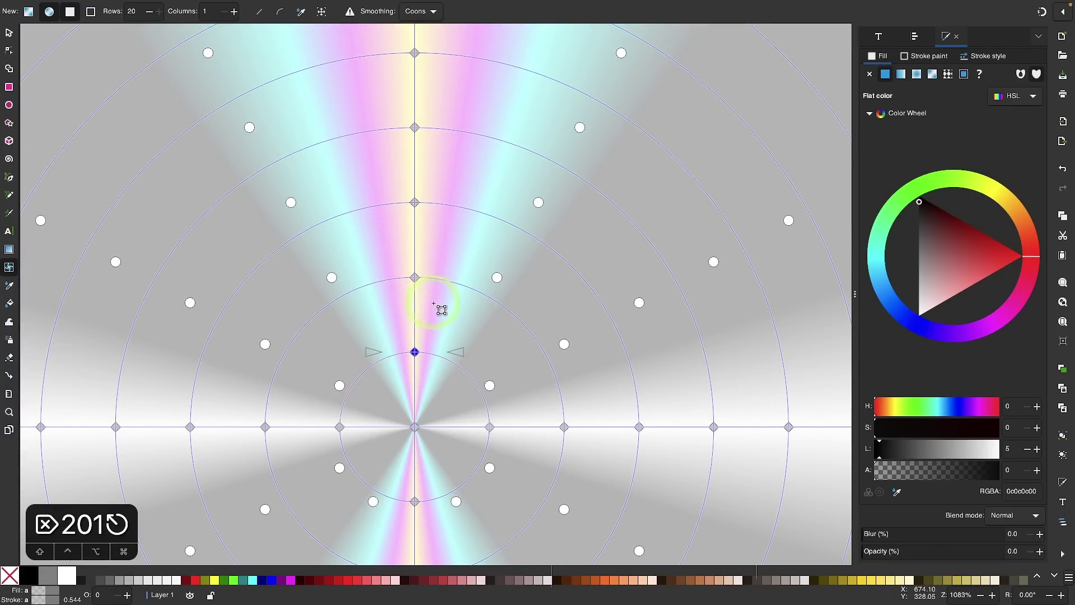
scroll(419, 377, "down", 1, "ctrl")
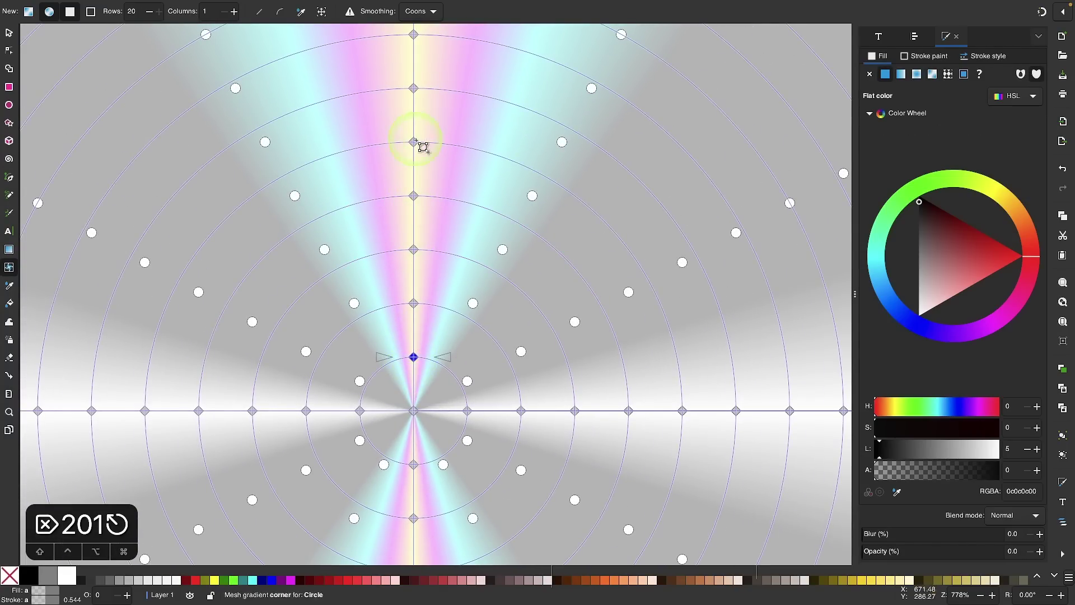
scroll(407, 146, "up", 1)
scroll(407, 145, "right", 1)
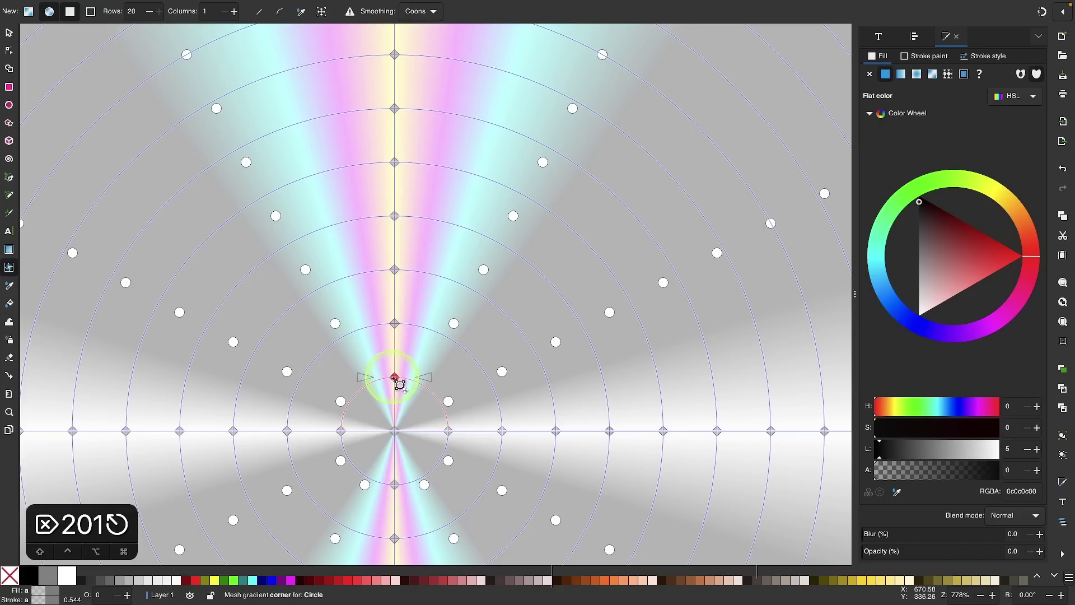
left_click(395, 270, "shift")
scroll(395, 270, "up", 5)
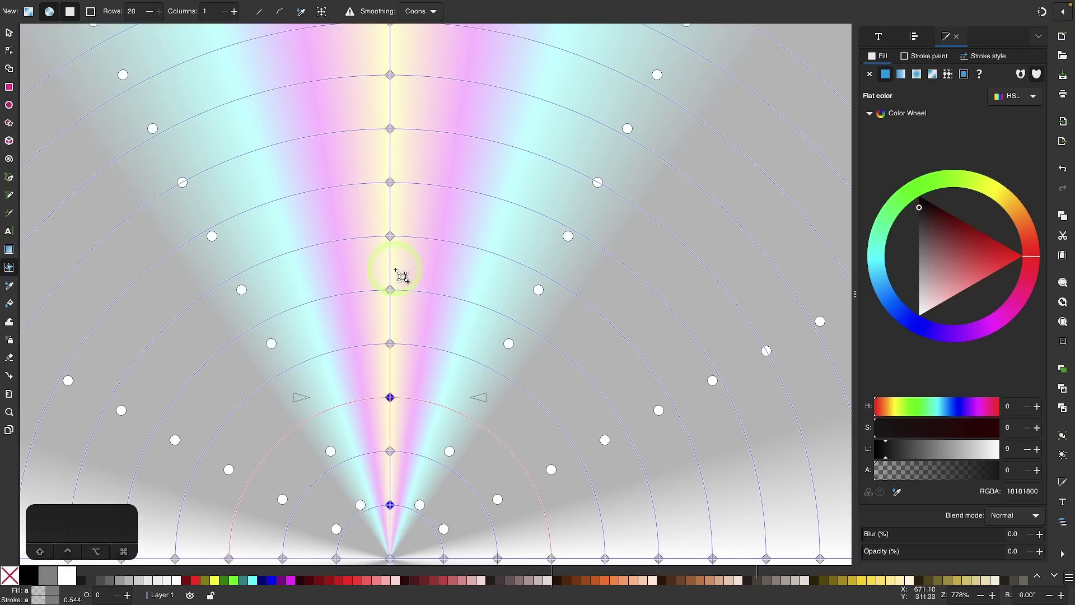
left_click(393, 290, "shift")
scroll(392, 291, "up", 4)
scroll(392, 291, "left", 1)
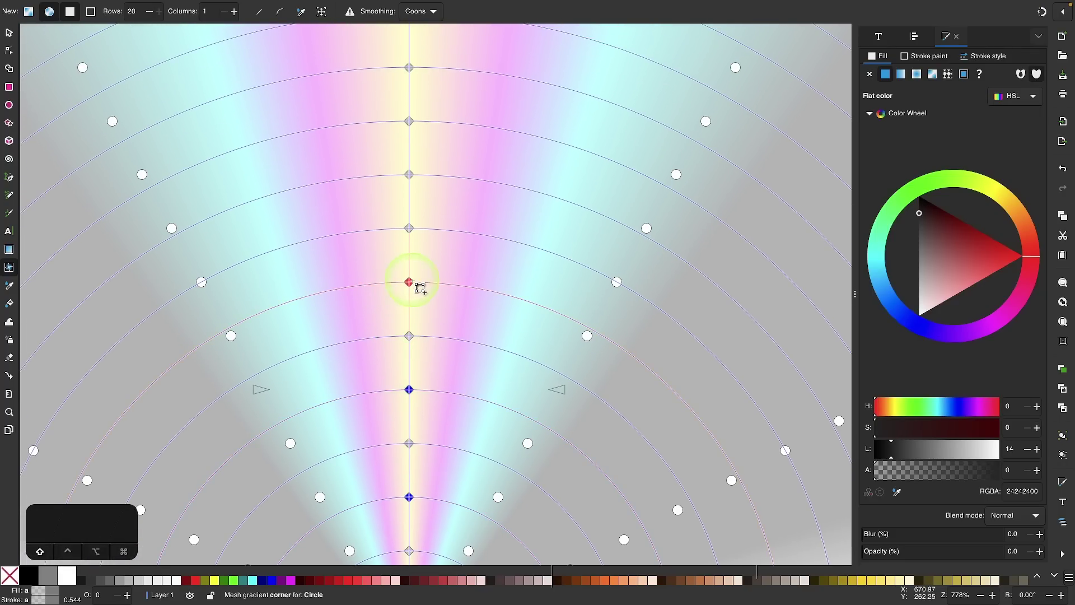
left_click(412, 288, "shift")
scroll(414, 287, "down", 2)
scroll(413, 287, "right", 1)
scroll(406, 281, "up", 1)
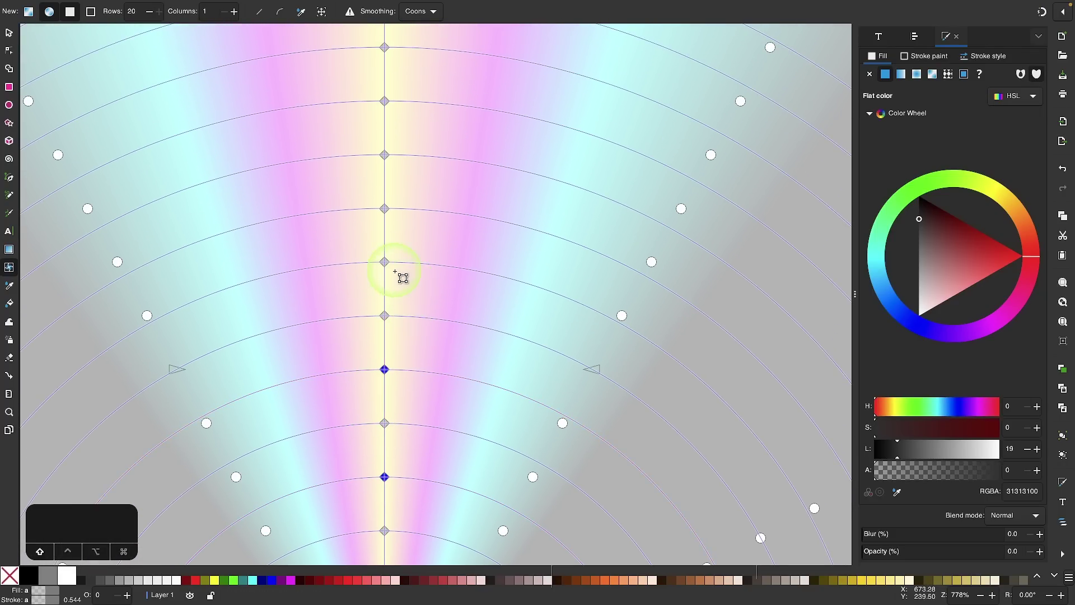
left_click(394, 269, "shift")
scroll(395, 269, "up", 4)
scroll(394, 269, "left", 1)
left_click(411, 245, "shift")
scroll(413, 244, "up", 1)
scroll(413, 243, "up", 2)
left_click(414, 243, "shift")
scroll(414, 243, "up", 2)
left_click(416, 243, "shift")
scroll(416, 242, "up", 2)
left_click(417, 241, "shift")
scroll(420, 185, "up", 2)
left_click(422, 182, "shift")
scroll(424, 186, "down", 2)
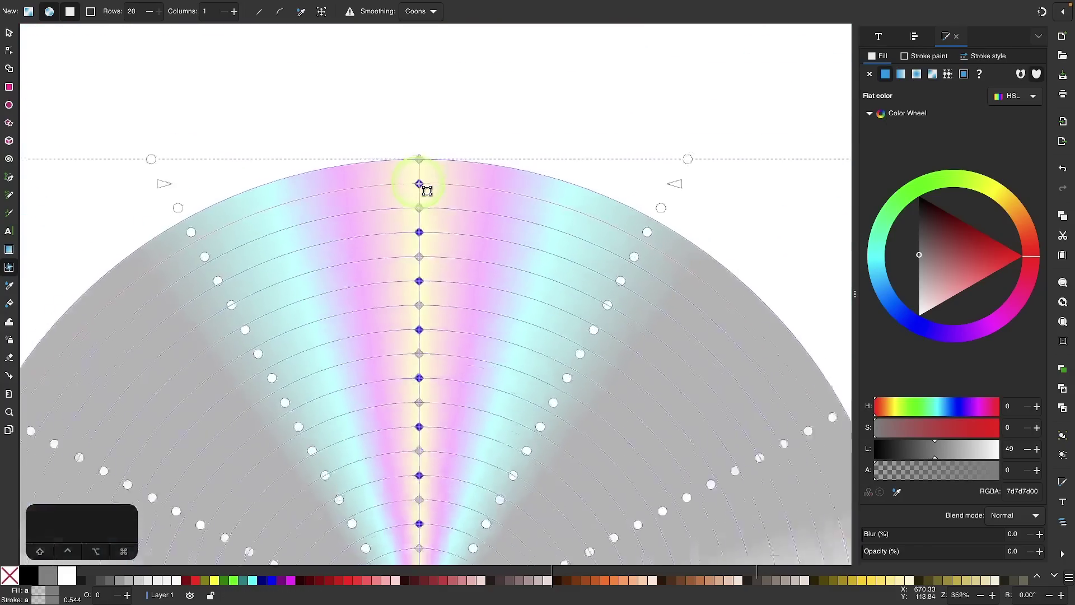
scroll(427, 191, "down", 2)
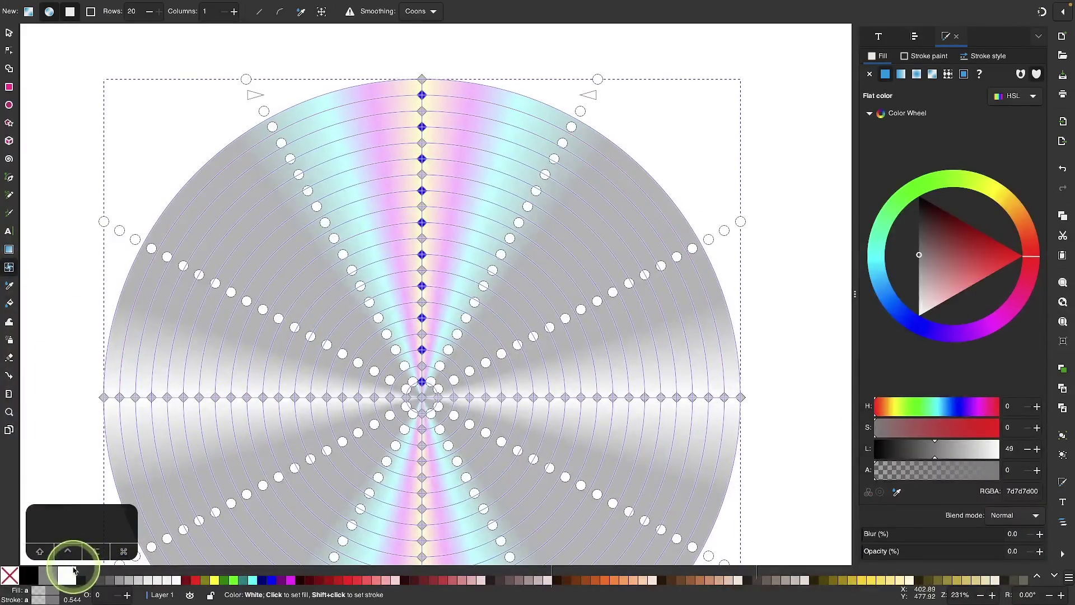
left_click(75, 570)
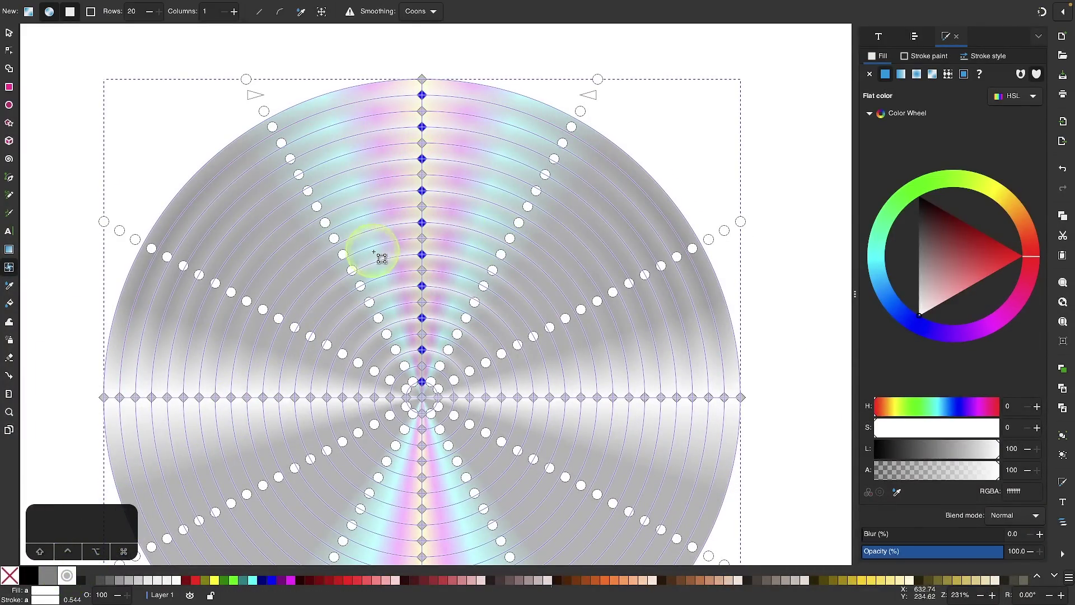
Select every second node along the ring mesh's lower vertical spoke, starting with the innermost ring, and colour them opaque white
scroll(381, 260, "up", 3)
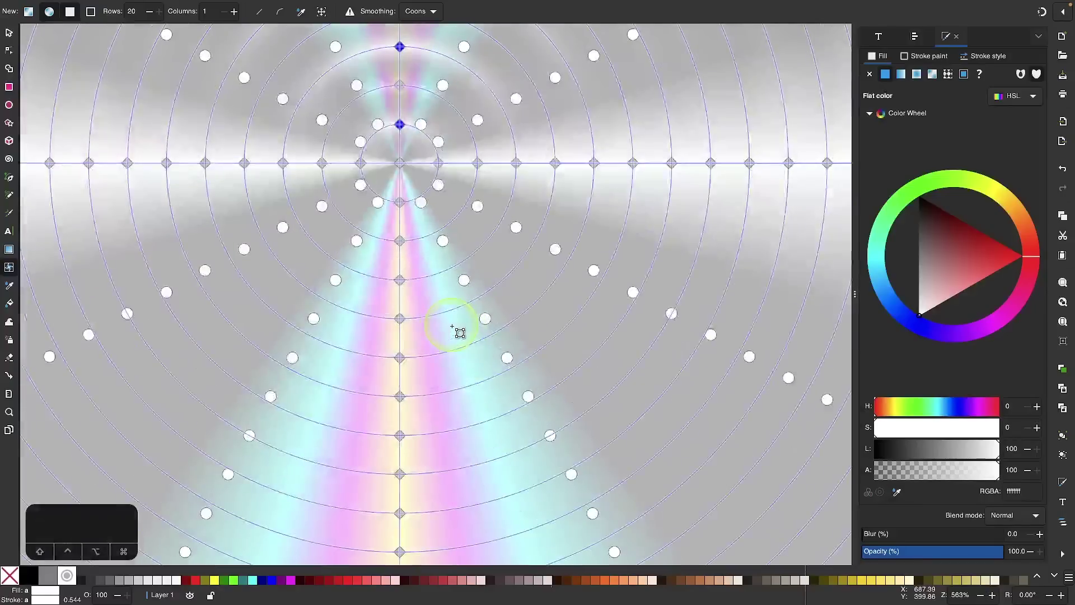
left_click(401, 202)
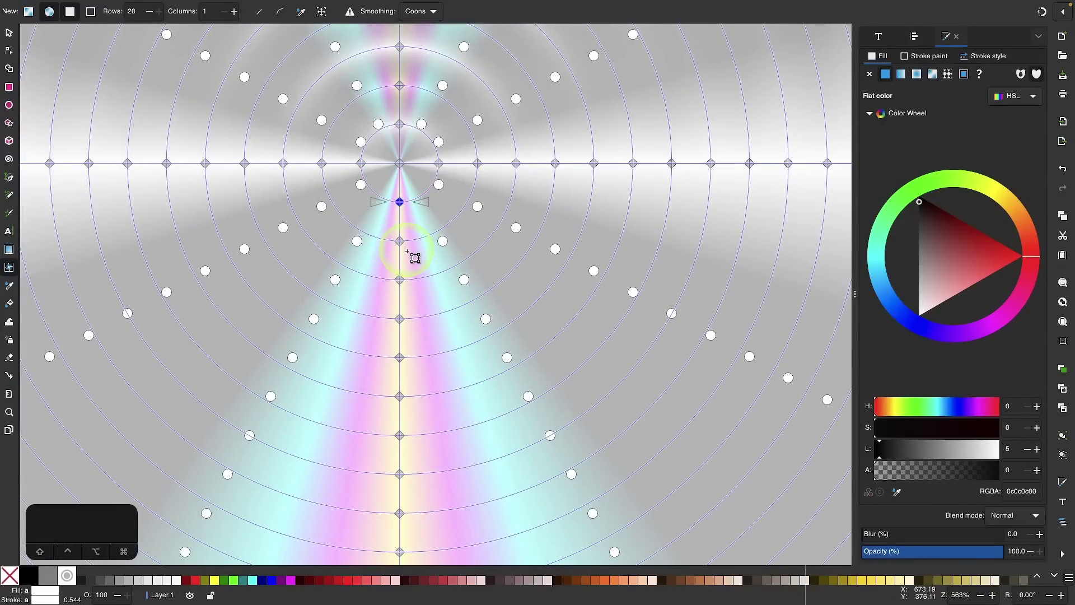
left_click(400, 280)
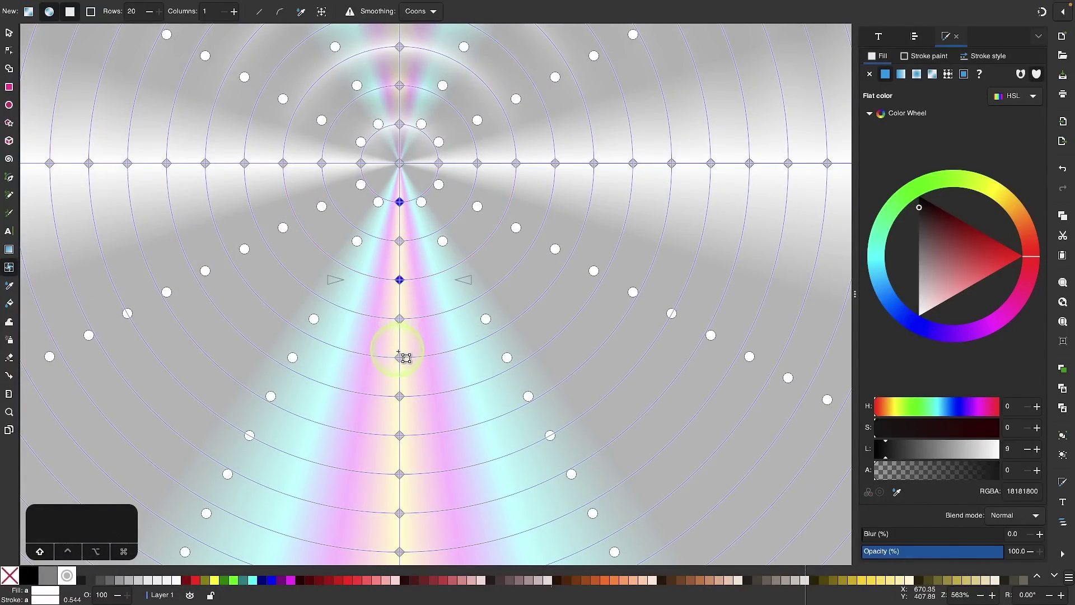
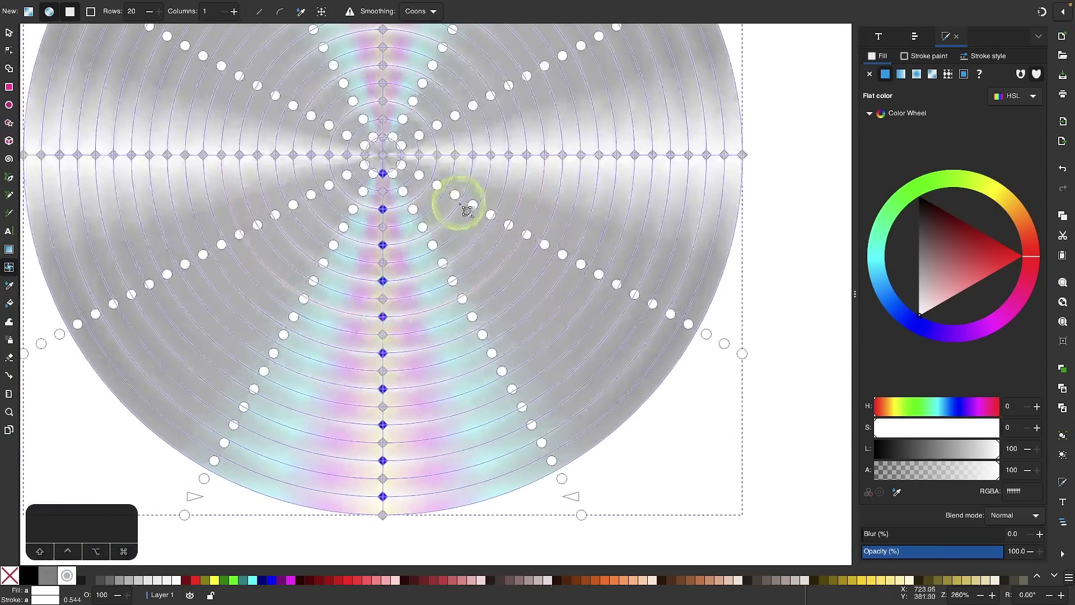
scroll(463, 219, "up", 2)
scroll(504, 241, "down", 1)
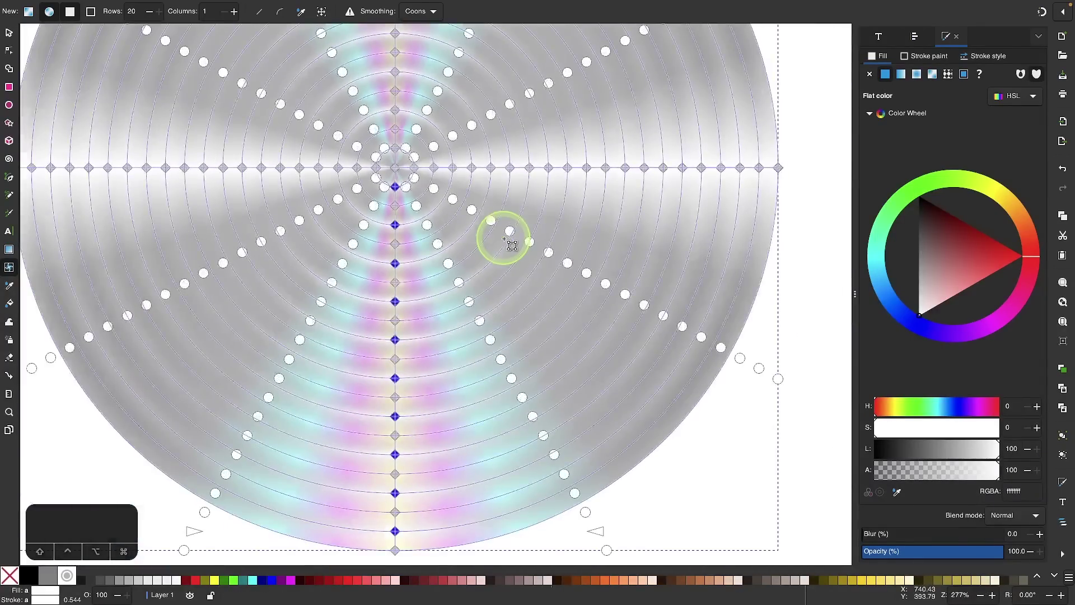
scroll(507, 241, "down", 2)
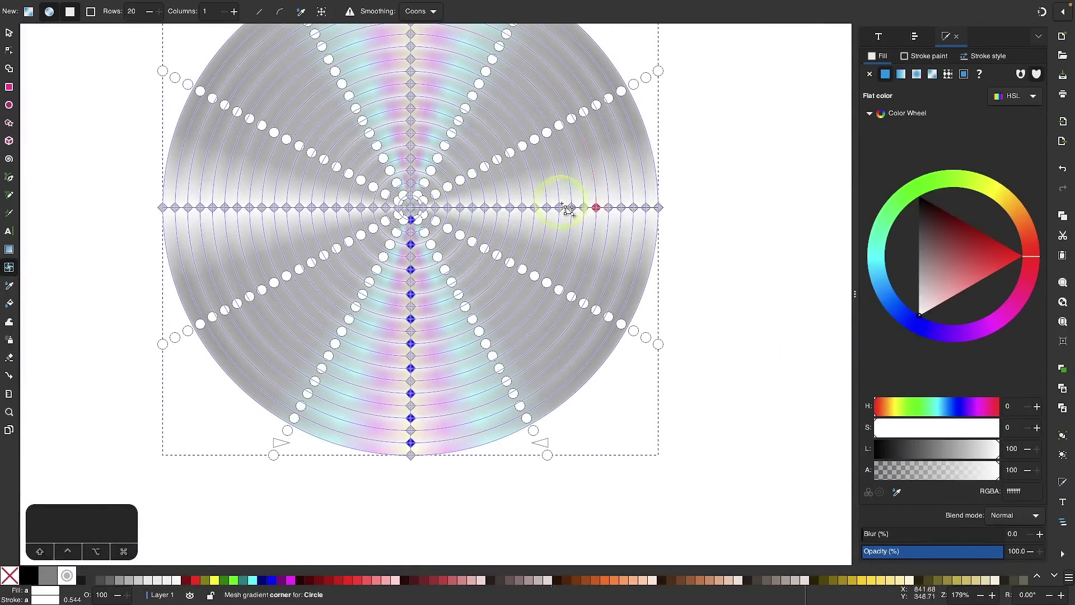
Select every second ring arc in the mesh's lower-right quadrant and colour the nodes at both ends of these arcs opaque white
left_click(596, 208)
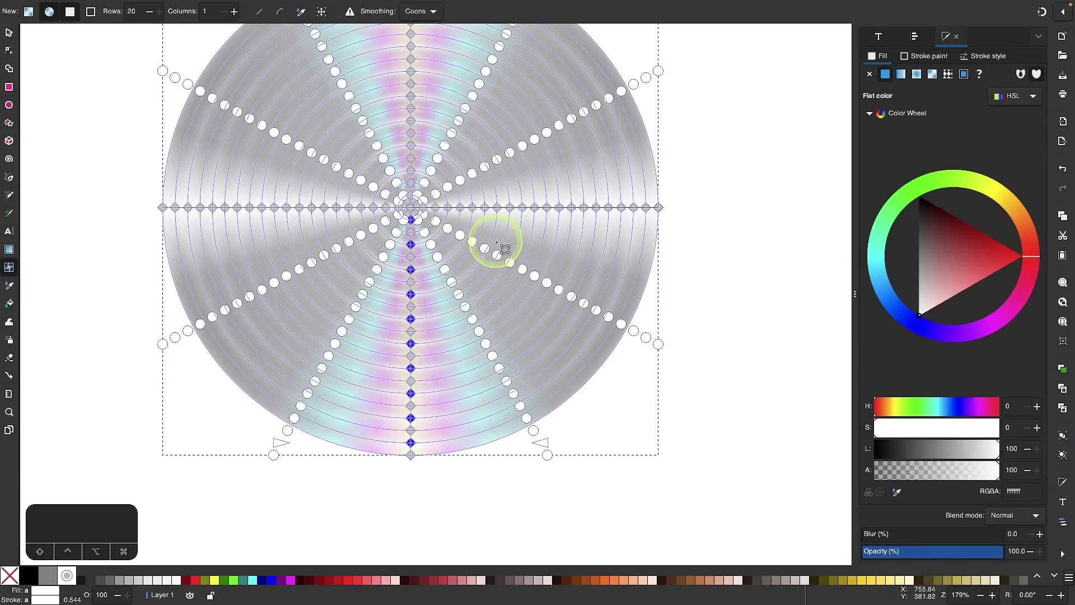
scroll(522, 240, "up", 3)
scroll(484, 306, "up", 1)
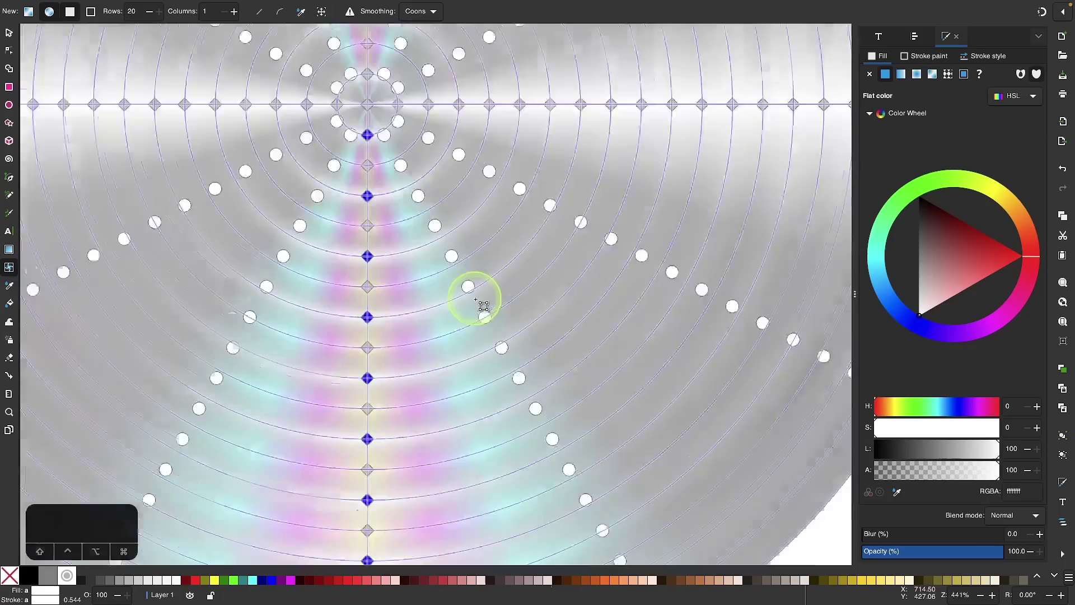
scroll(484, 305, "up", 1)
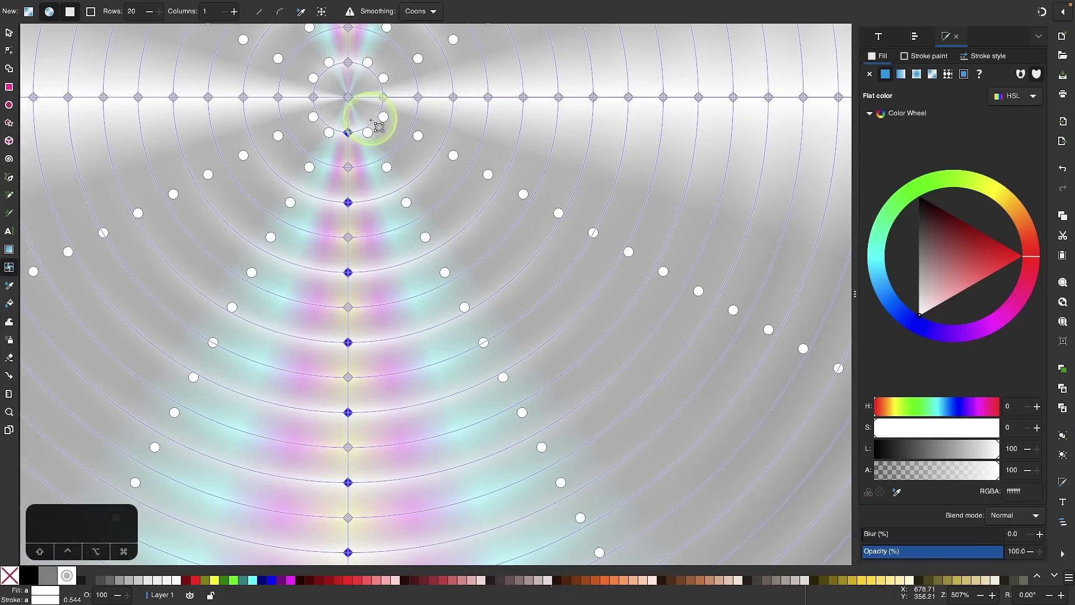
left_click(380, 129)
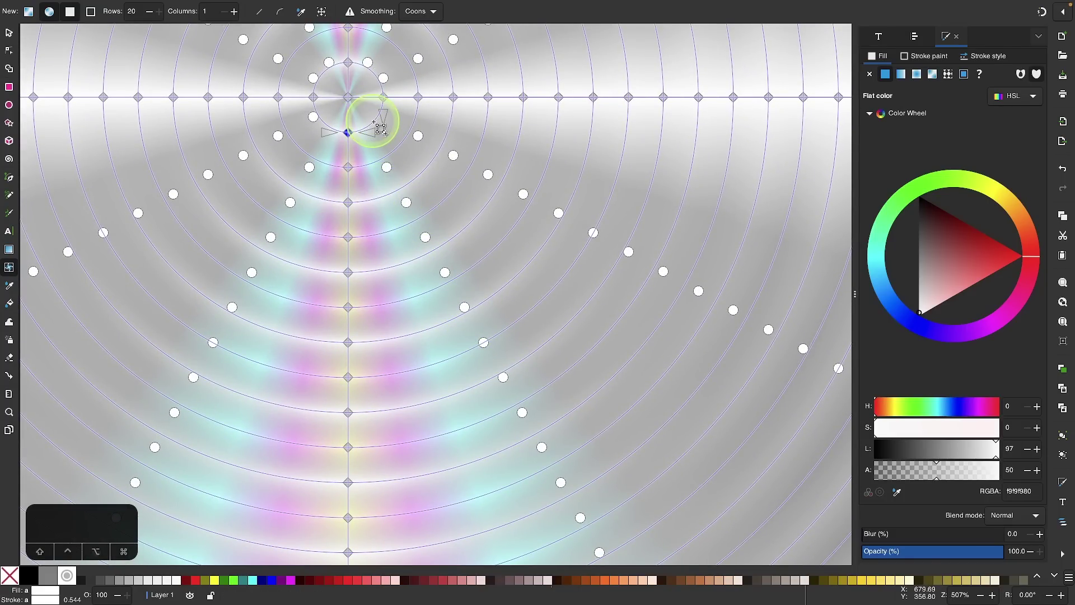
left_click(424, 180, "shift")
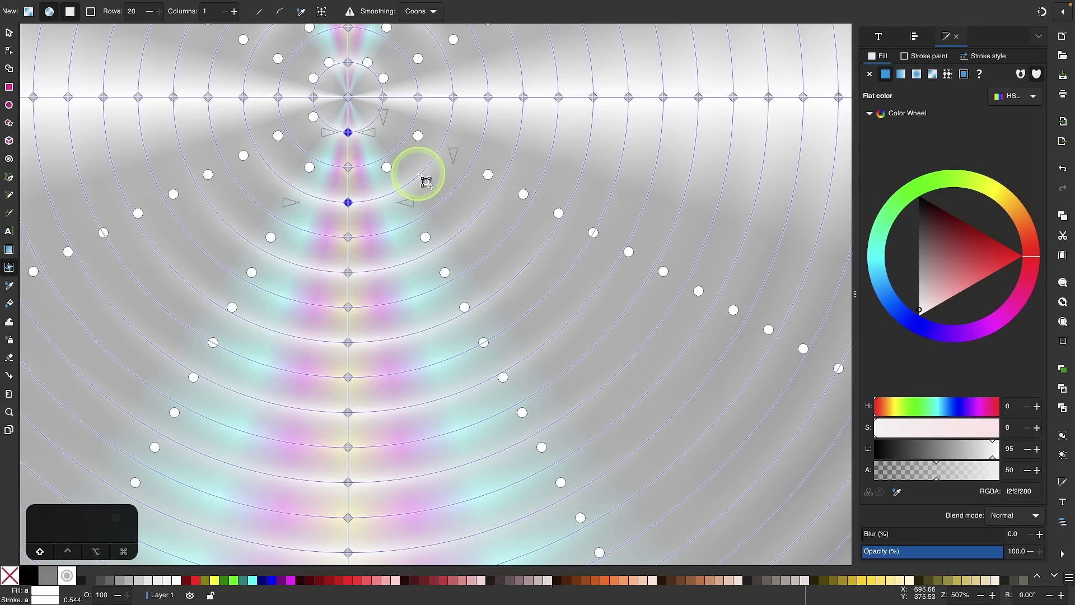
left_click(374, 271, "shift")
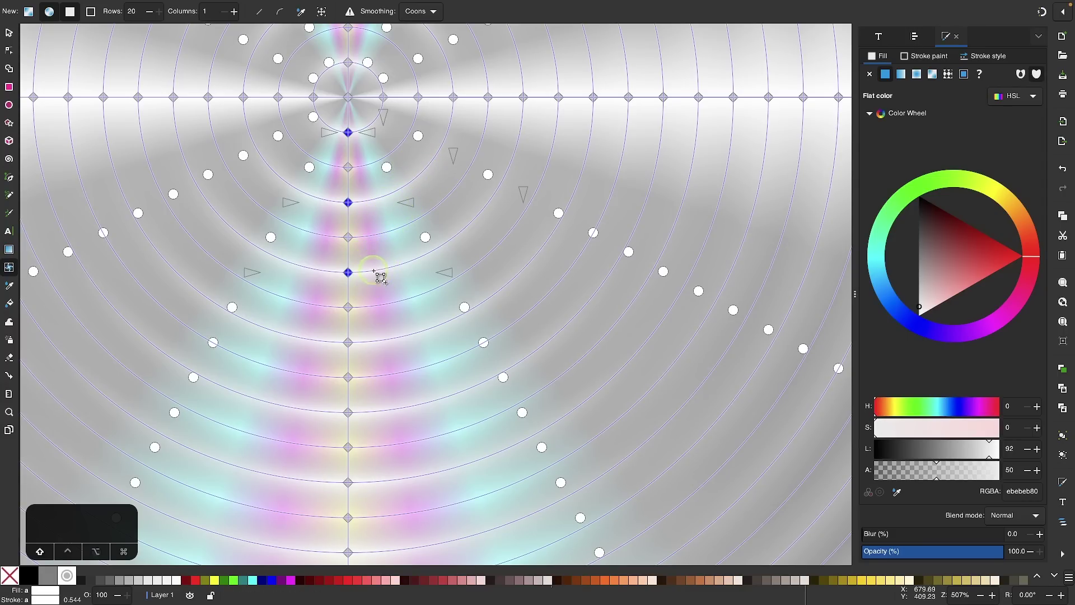
left_click(391, 346, "shift")
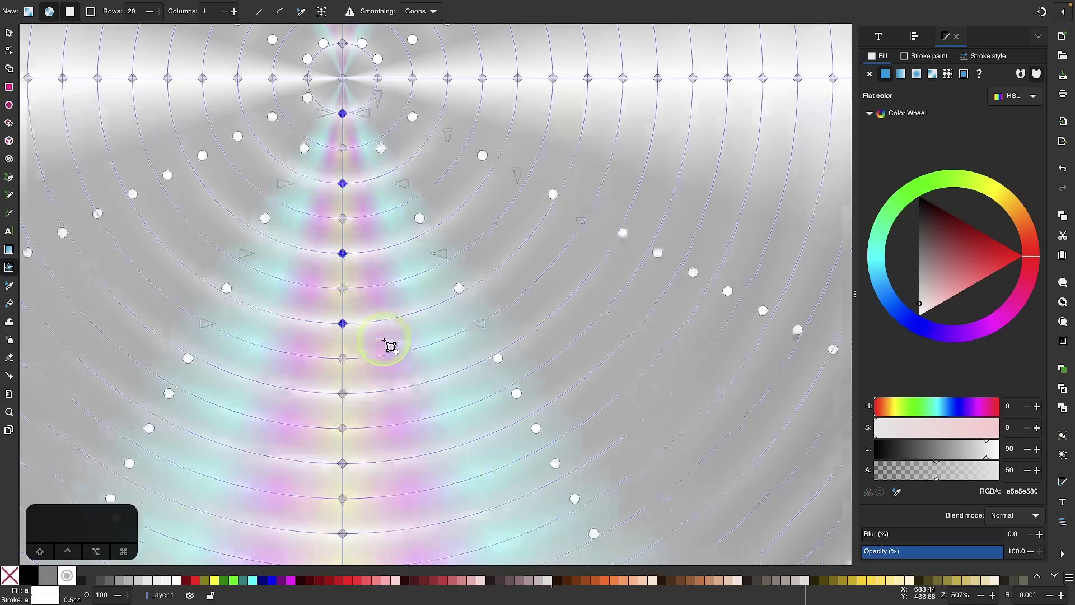
scroll(391, 347, "down", 3)
left_click(379, 320, "shift")
scroll(379, 320, "down", 3)
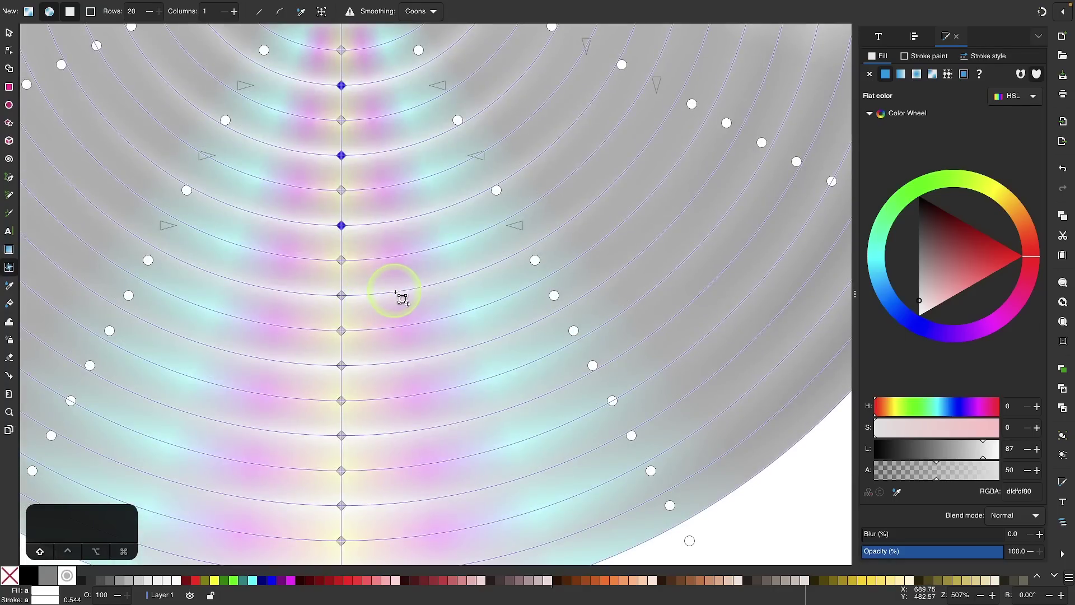
left_click(399, 298, "shift")
scroll(398, 298, "down", 3)
left_click(367, 286, "shift")
scroll(367, 286, "down", 3)
left_click(379, 307, "shift")
scroll(383, 342, "down", 3)
left_click(382, 342, "shift")
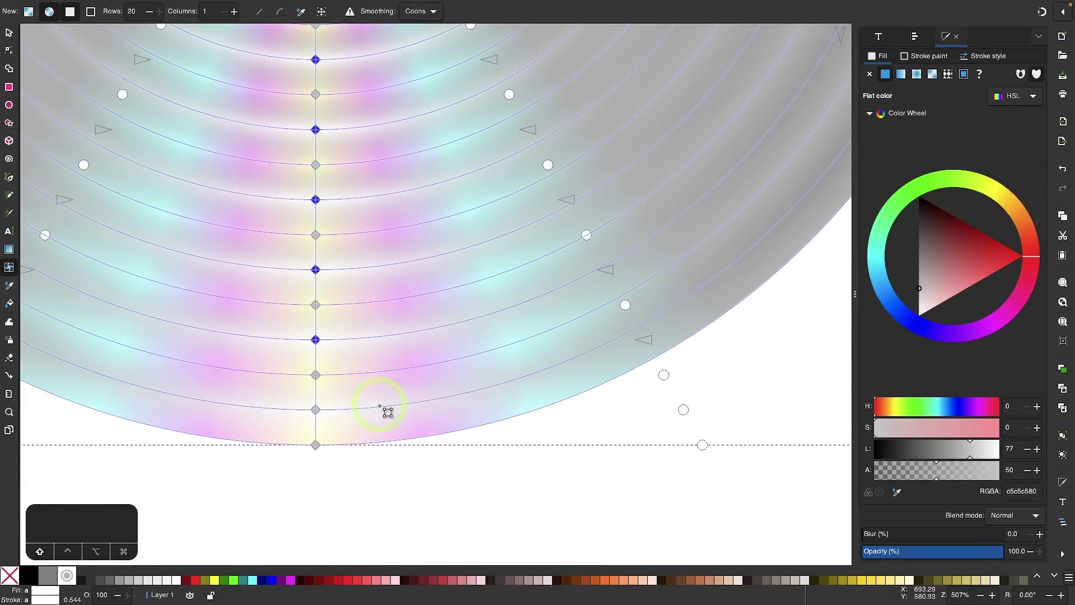
left_click(384, 410, "shift")
key("5")
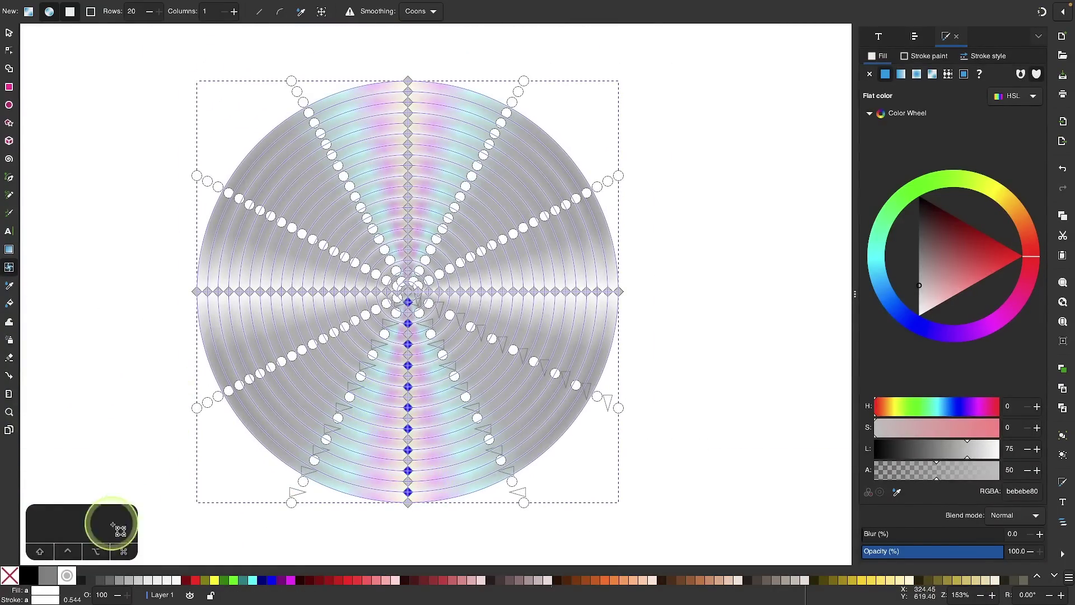
left_click(68, 576)
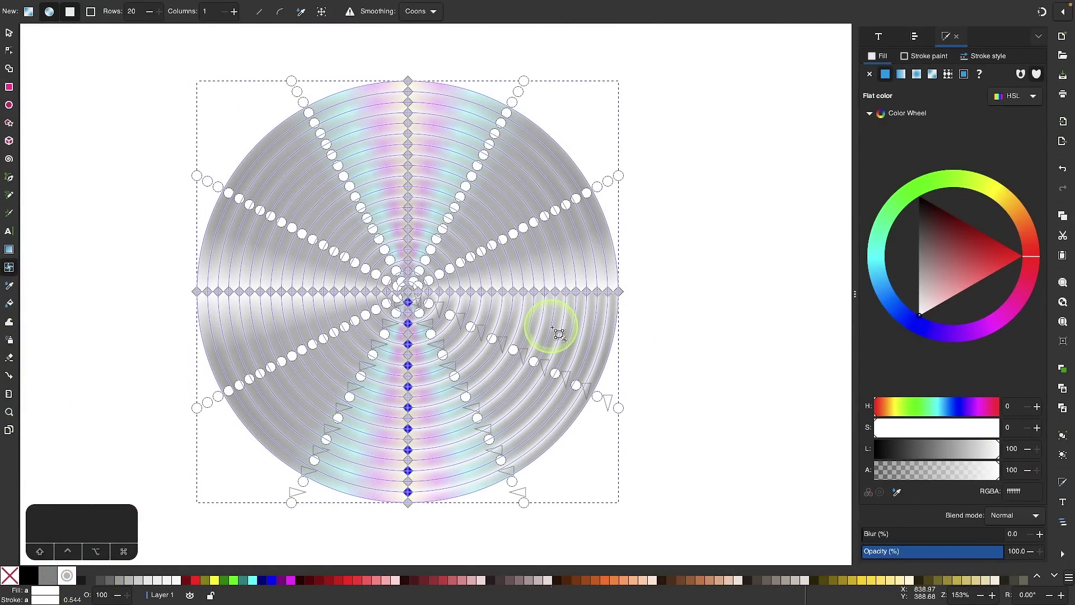
Leave mesh editing, select the overlaid ring-mesh circle and set its blend mode to Color Burn
left_click(9, 33)
left_click(494, 205)
left_click(517, 263)
scroll(414, 219, "right", 1)
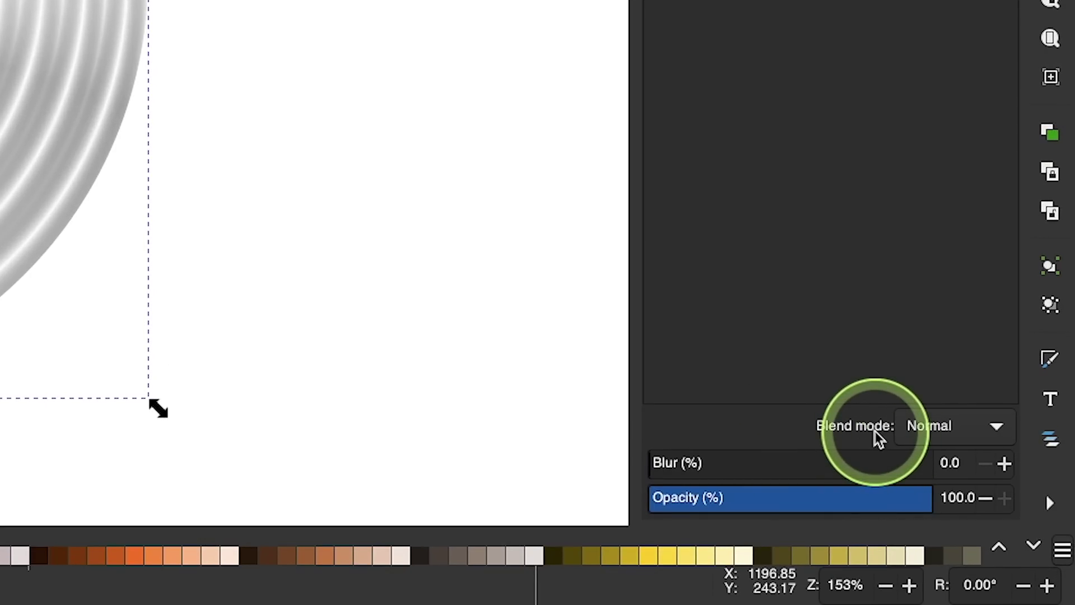
left_click(976, 433)
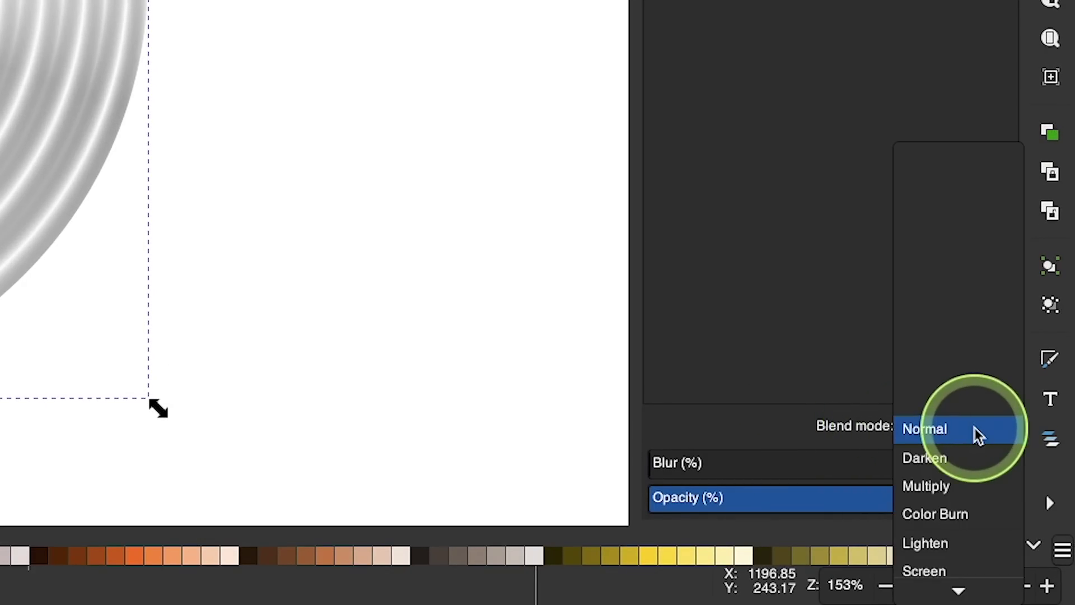
left_click(924, 521)
left_click(418, 267)
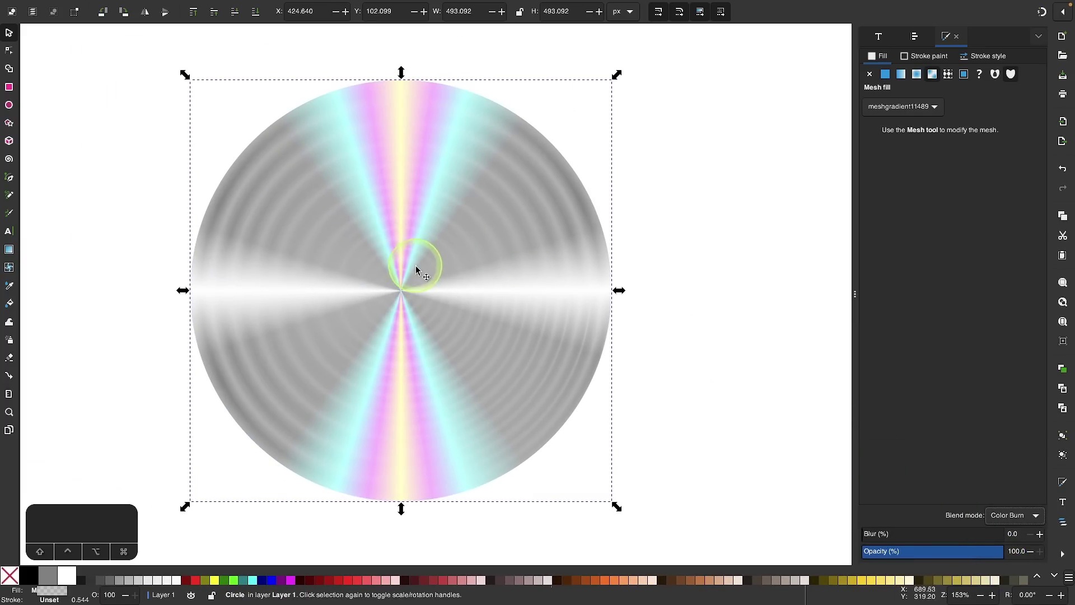
scroll(456, 311, "down", 2)
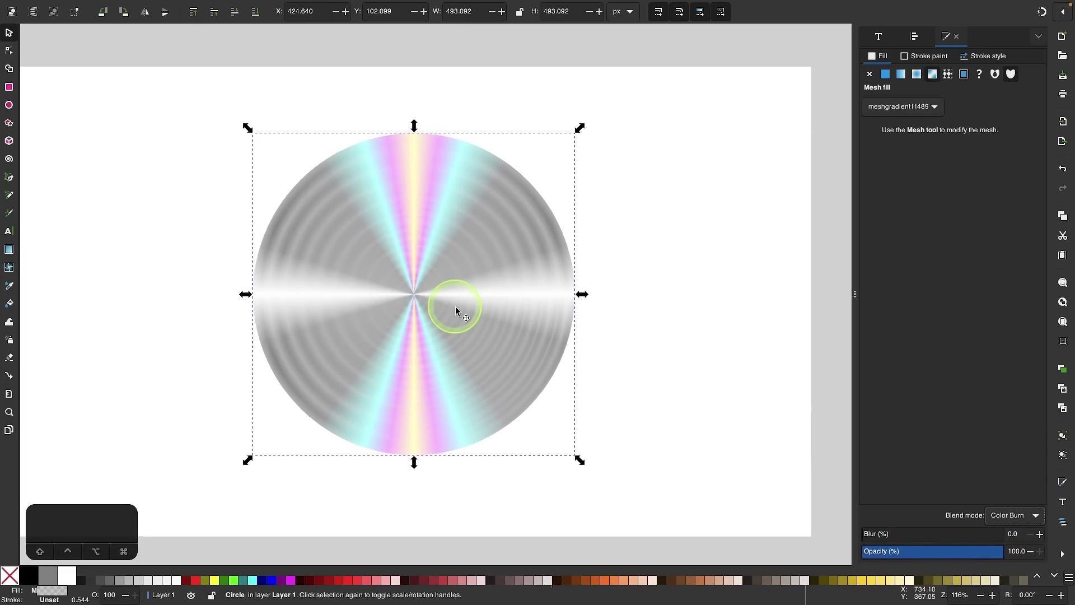
Reduce the opacity of the overlaid ring-mesh circle to 30.1%
left_click(938, 552)
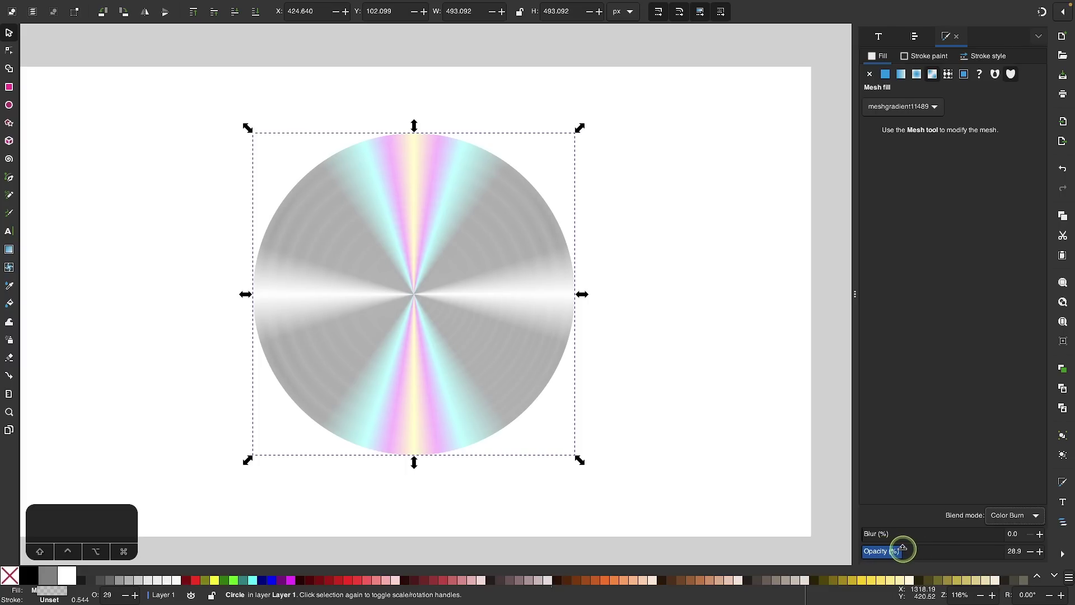
left_click(393, 271)
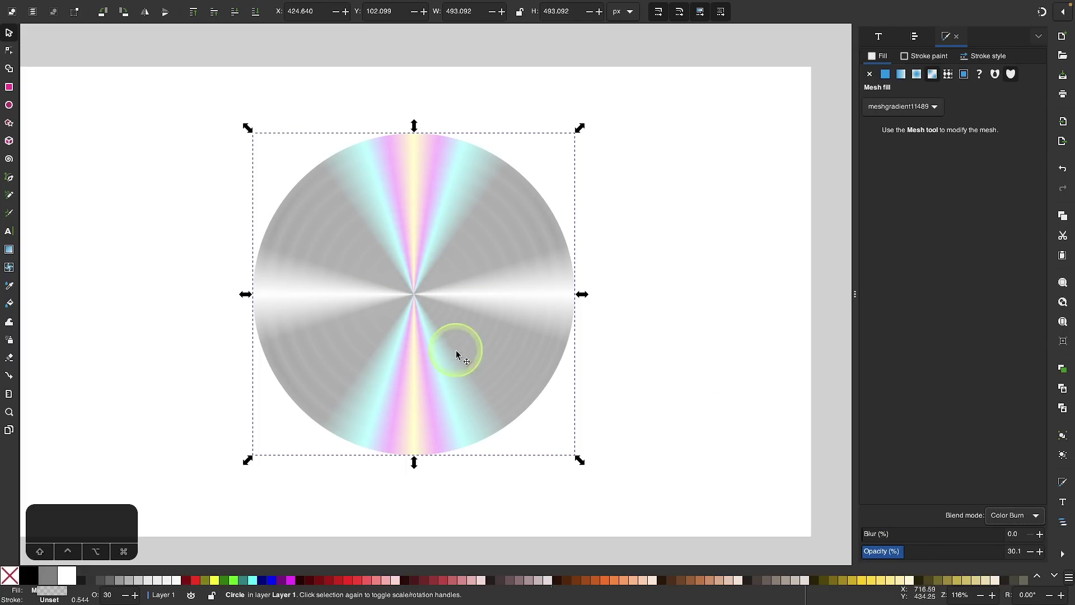
scroll(429, 288, "left", 1)
scroll(429, 288, "up", 1)
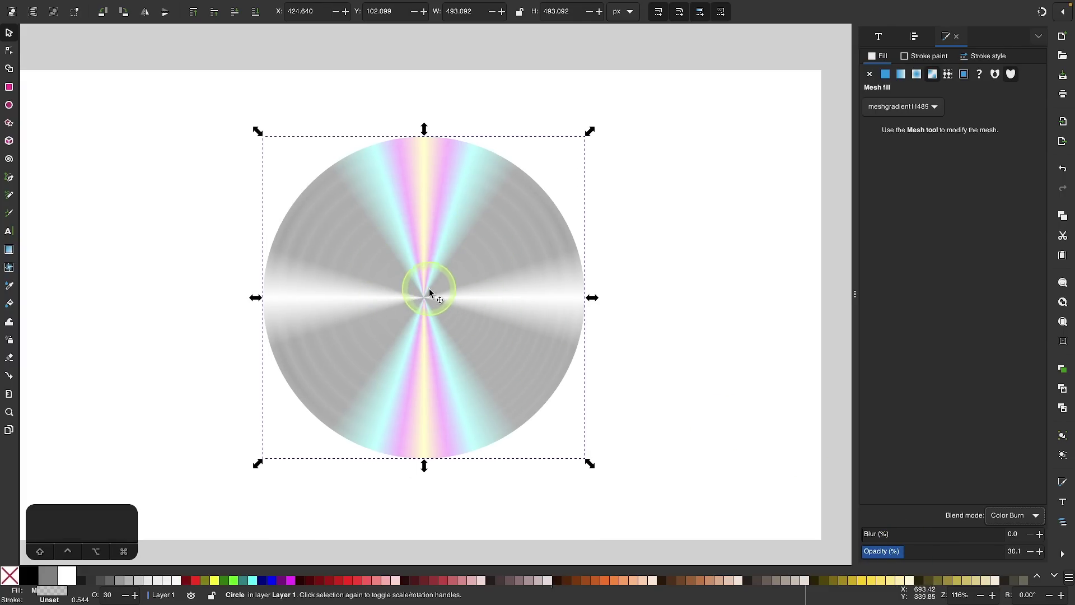
Draw a smaller circle about 110 px in radius overlapping the left part of the disc
left_click(17, 106)
left_click_drag(330, 242, 384, 351)
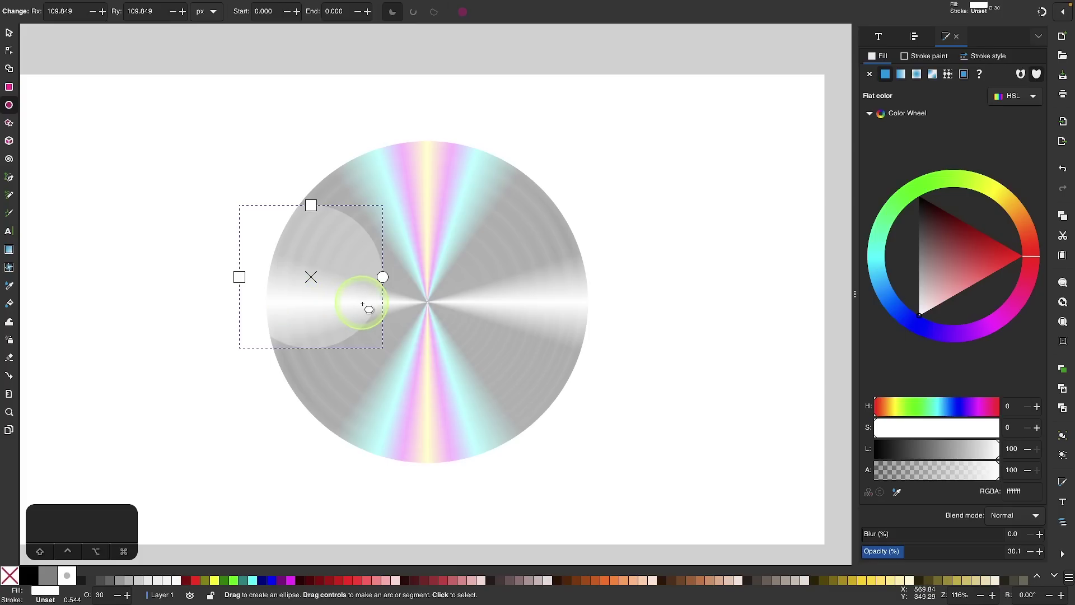
Raise the smaller circle's opacity to 100% and fill it with 60% Gray
left_click_drag(915, 553, 1006, 552)
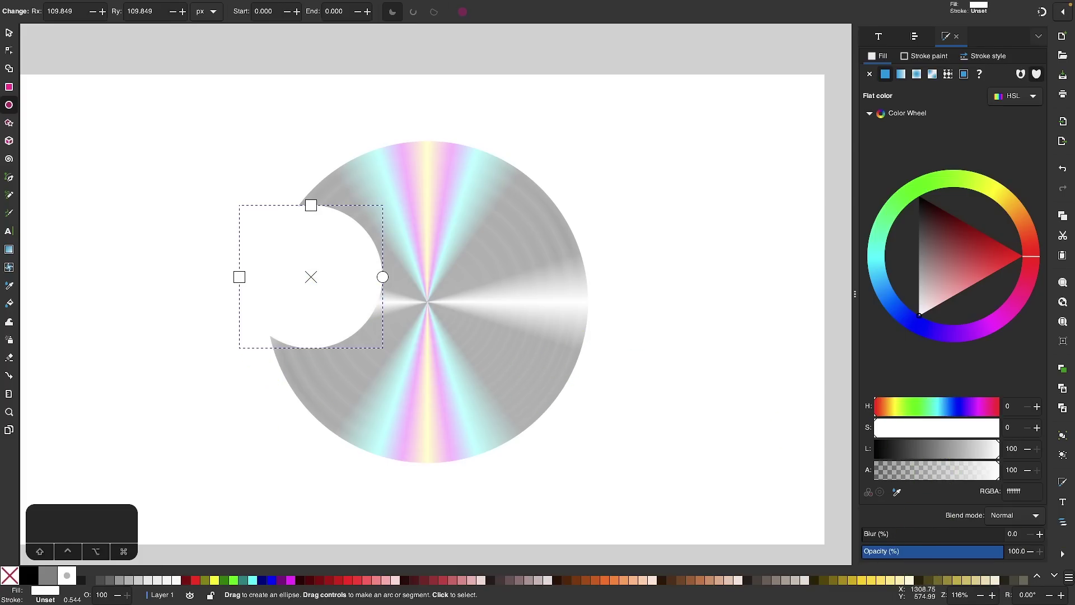
left_click(111, 583)
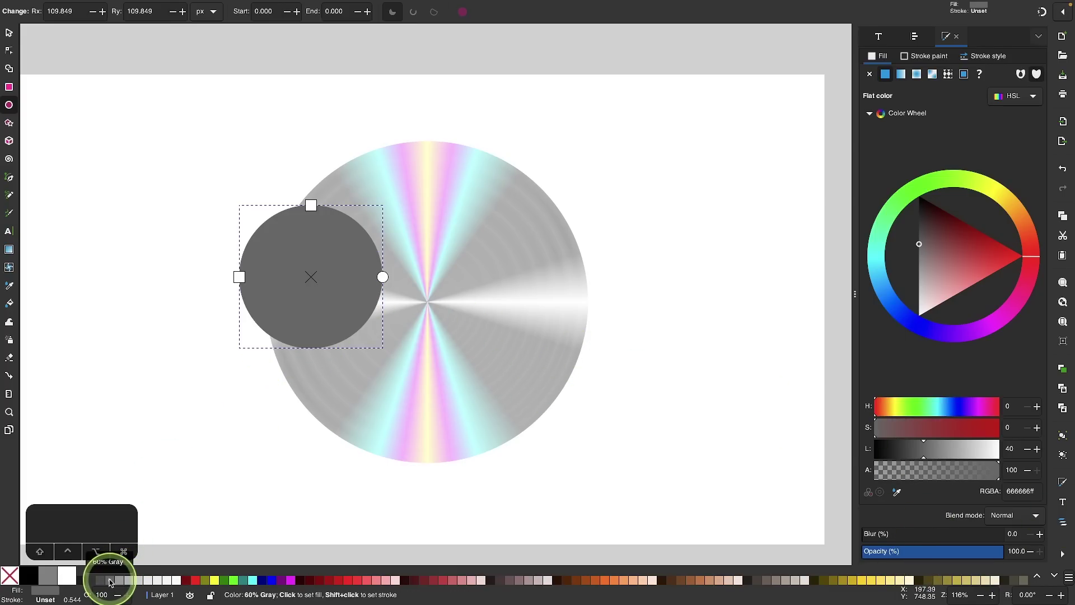
Move the gray circle onto the disc and centre it horizontally and vertically on the disc, aligning relative to Last selected
left_click(9, 33)
left_click(374, 286)
left_click_drag(375, 285, 495, 317)
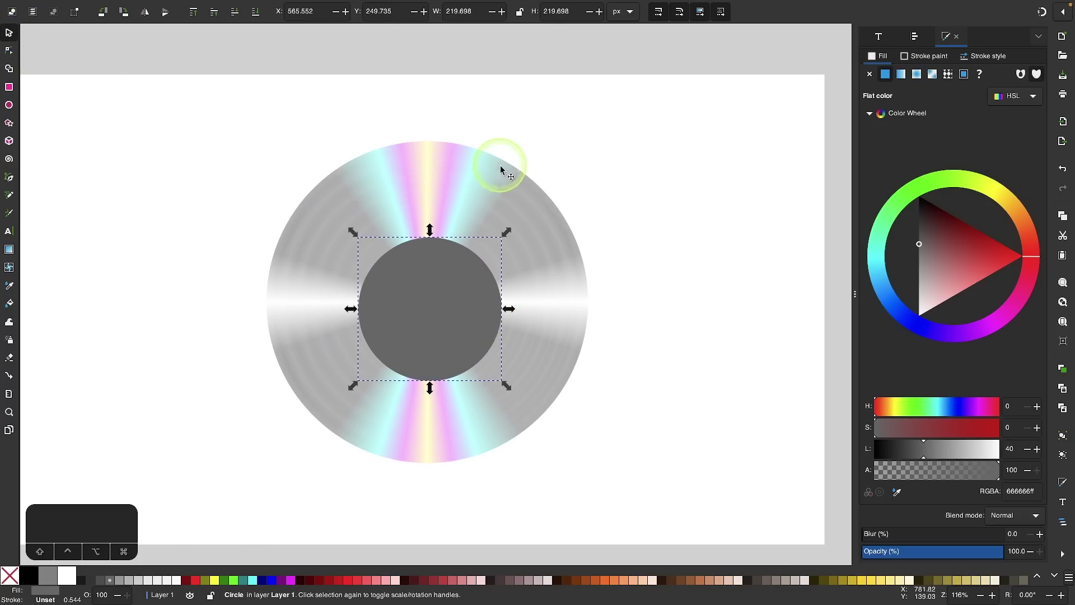
left_click(456, 149, "shift")
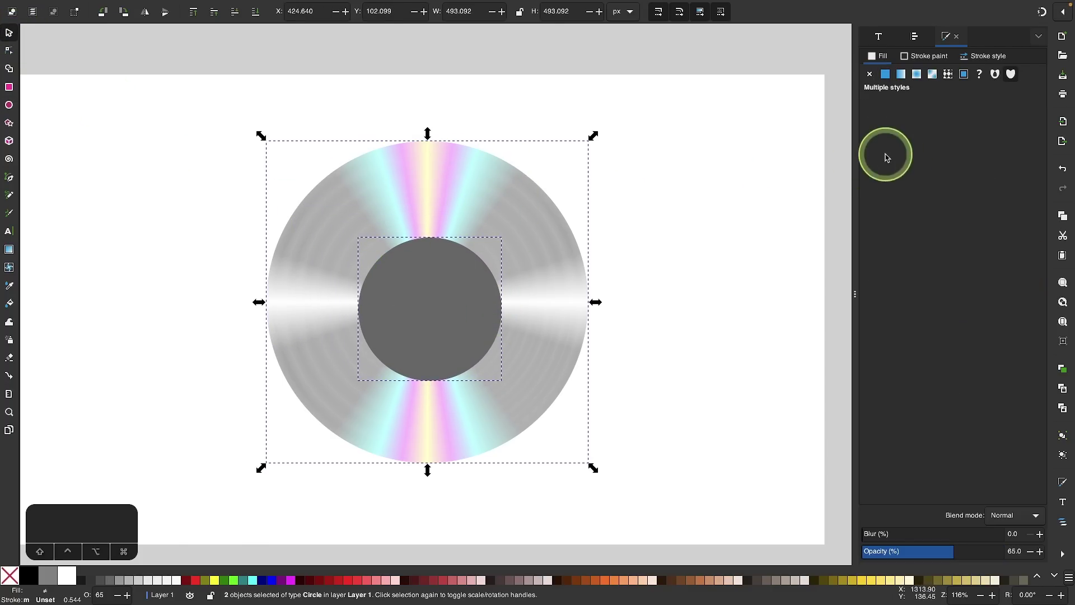
left_click(915, 36)
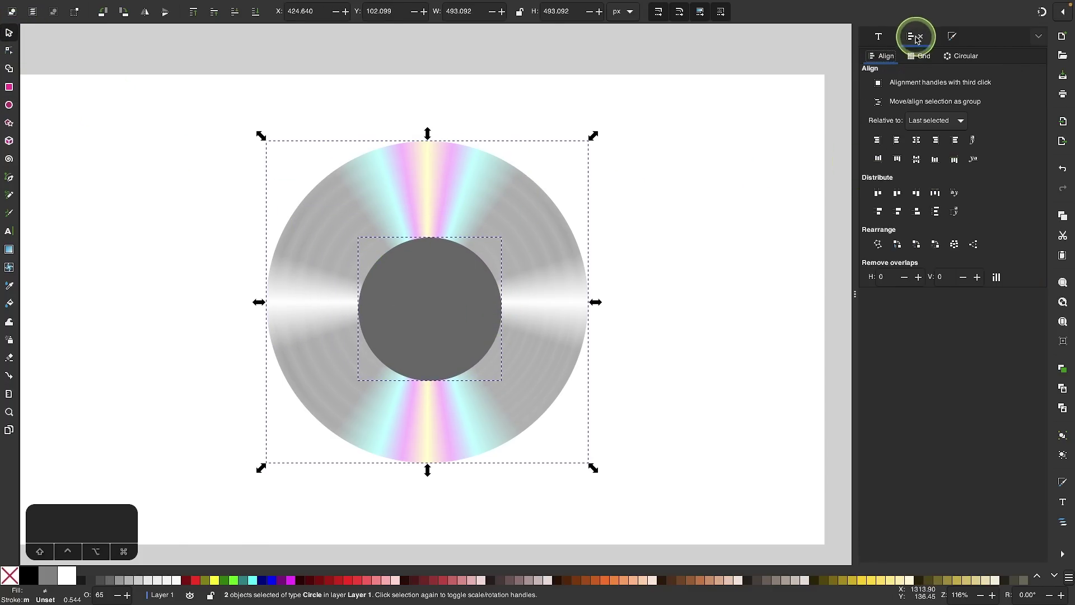
left_click(917, 140)
left_click(917, 159)
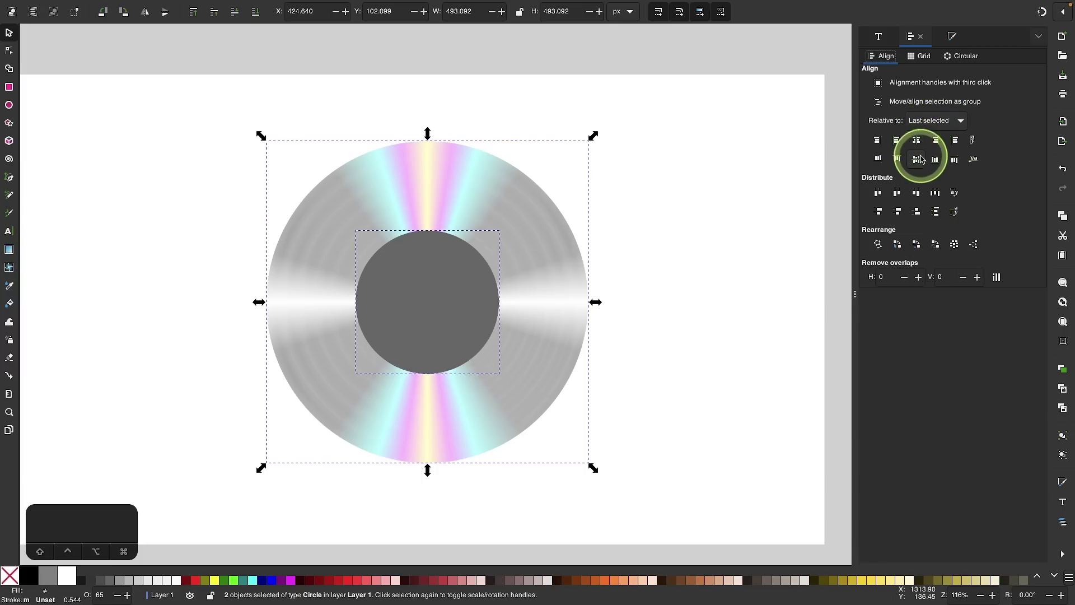
left_click(931, 121)
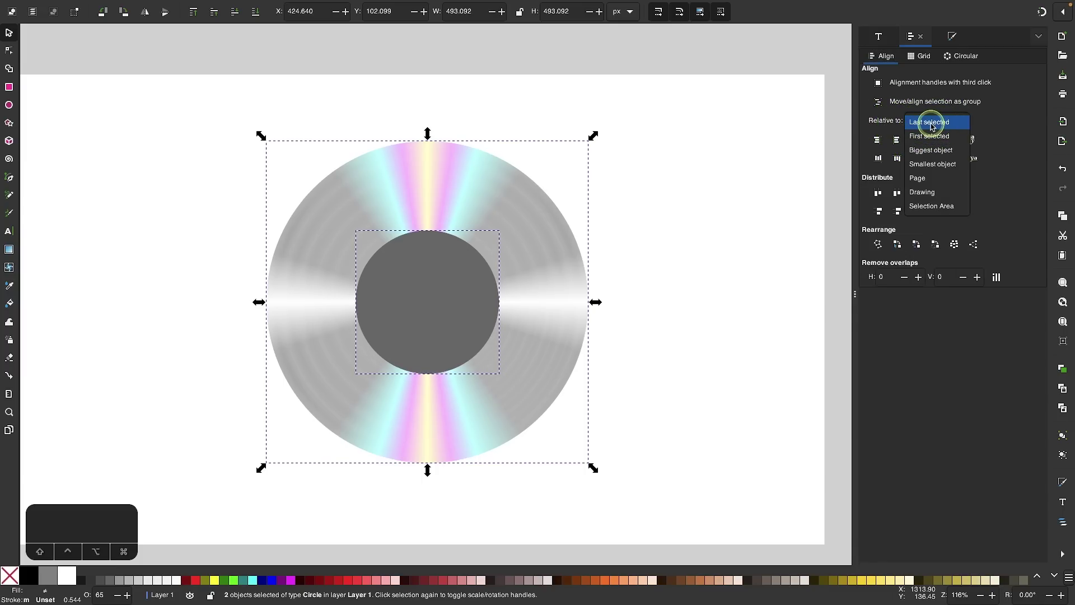
left_click(933, 123)
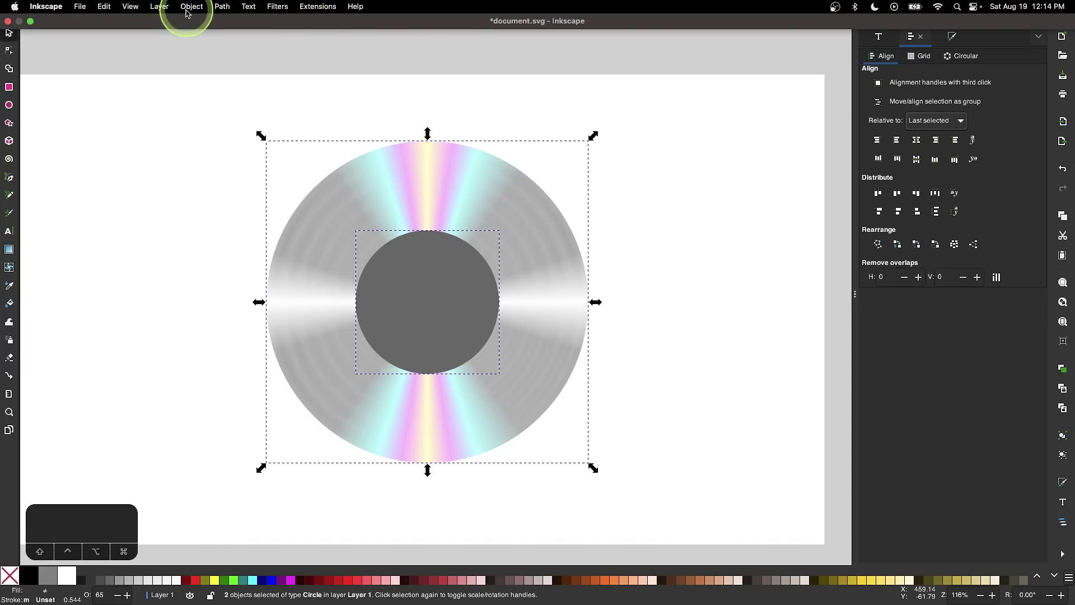
left_click(188, 10)
mouse_move(314, 6)
mouse_move(192, 7)
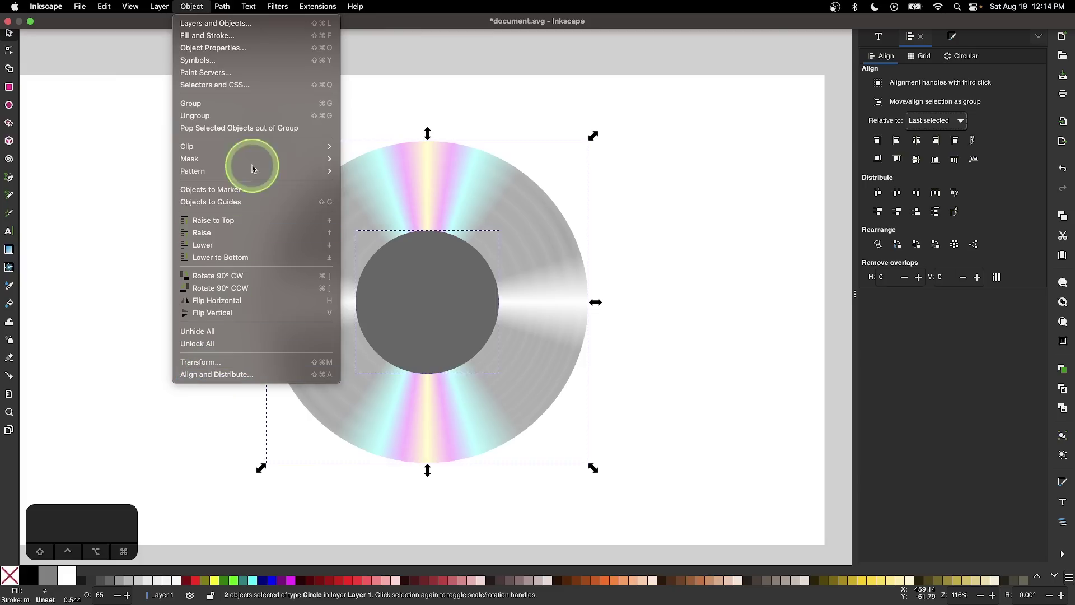
left_click(242, 220)
scroll(834, 243, "left", 2)
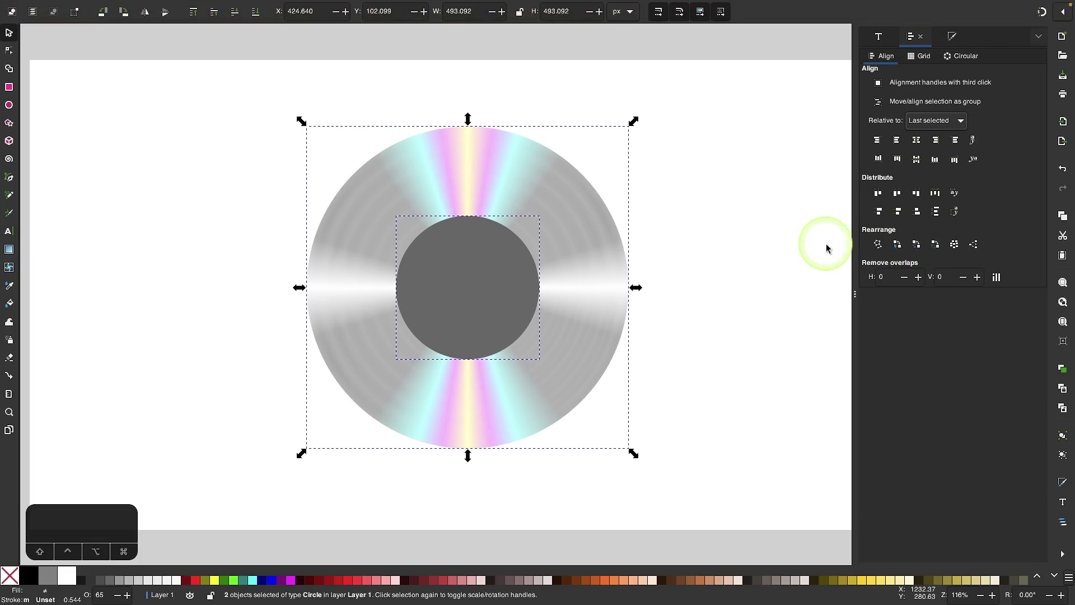
left_click(728, 246)
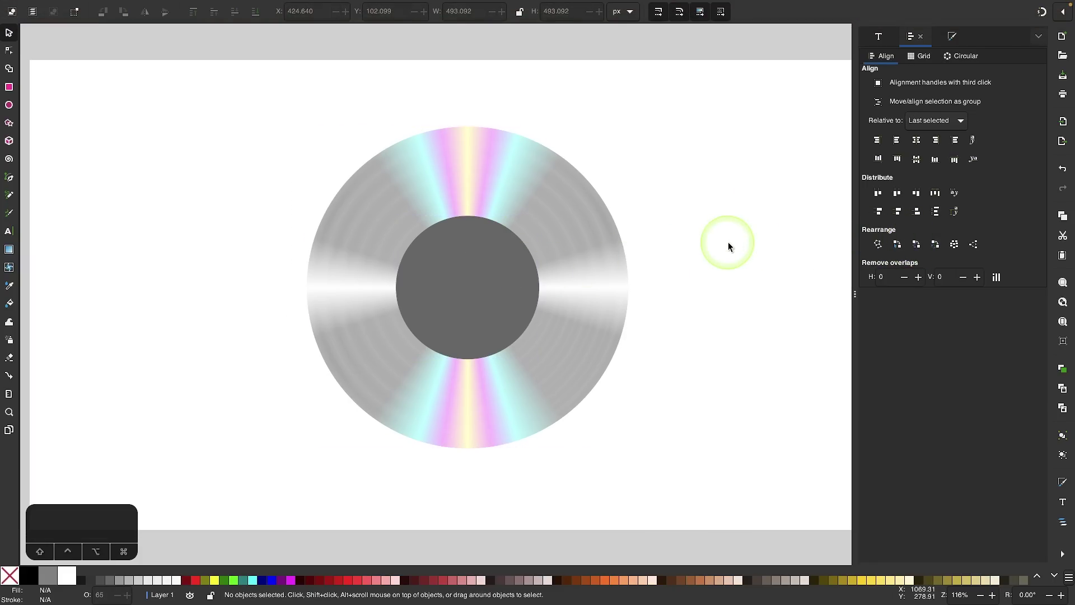
Shrink the gray circle about its centre to about 137 px wide and set its blend mode to Multiply
left_click(483, 291)
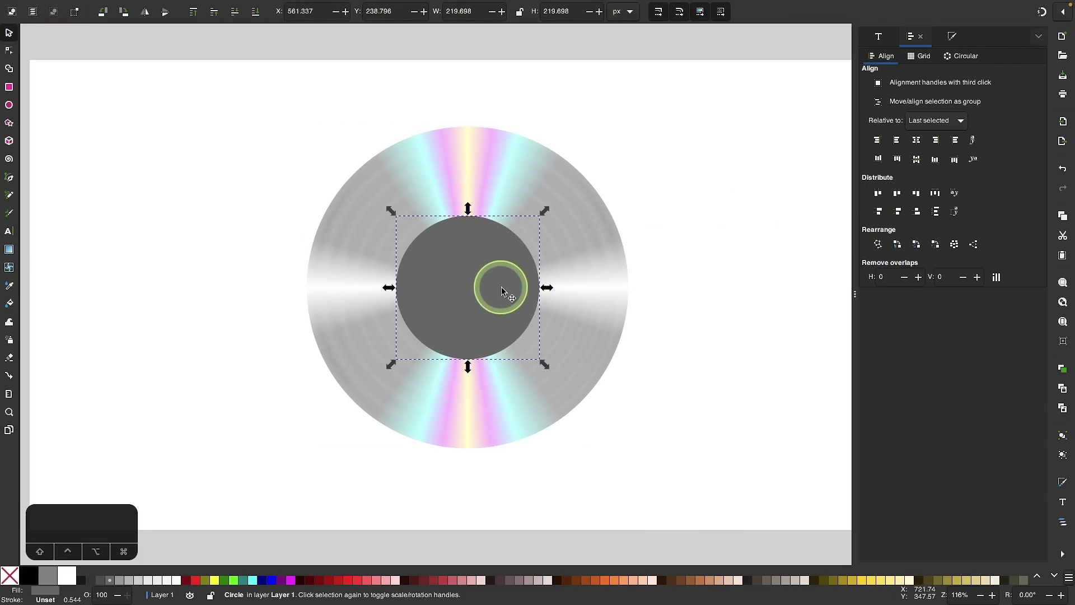
left_click_drag(547, 288, 520, 288)
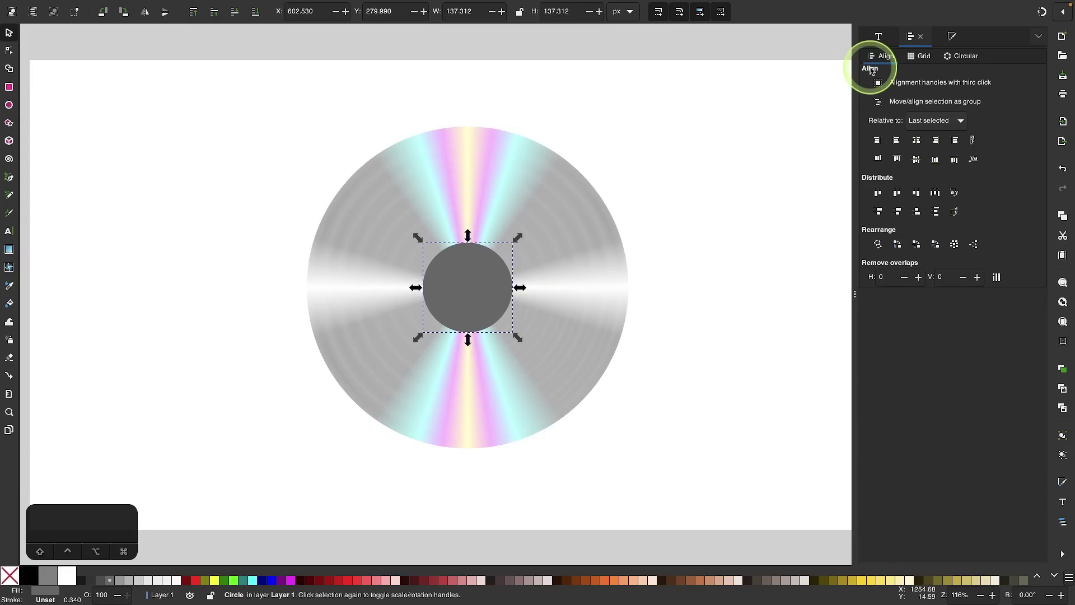
left_click(953, 38)
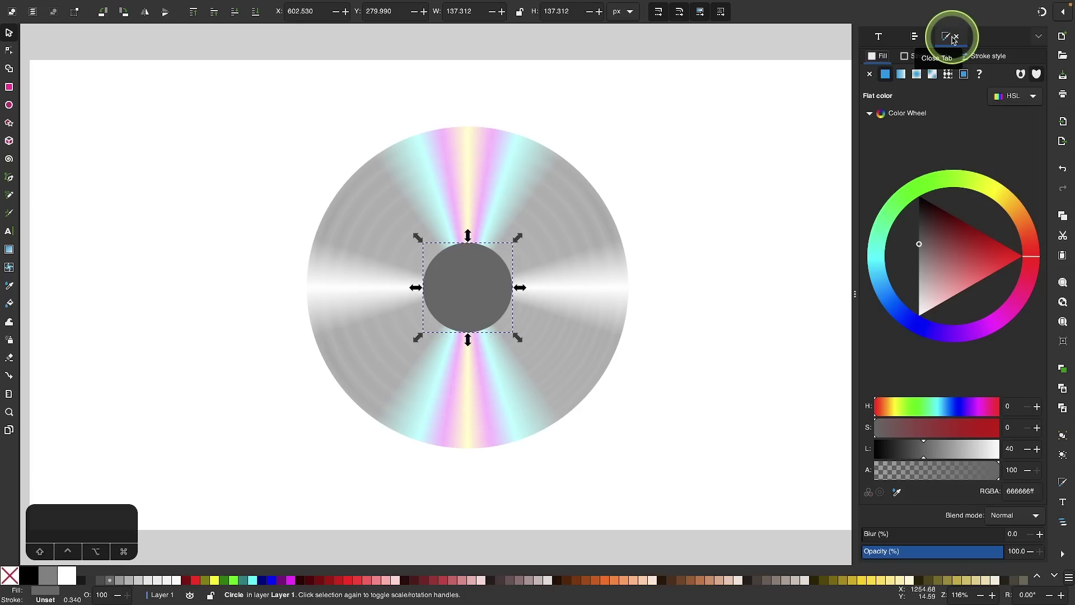
left_click(1011, 515)
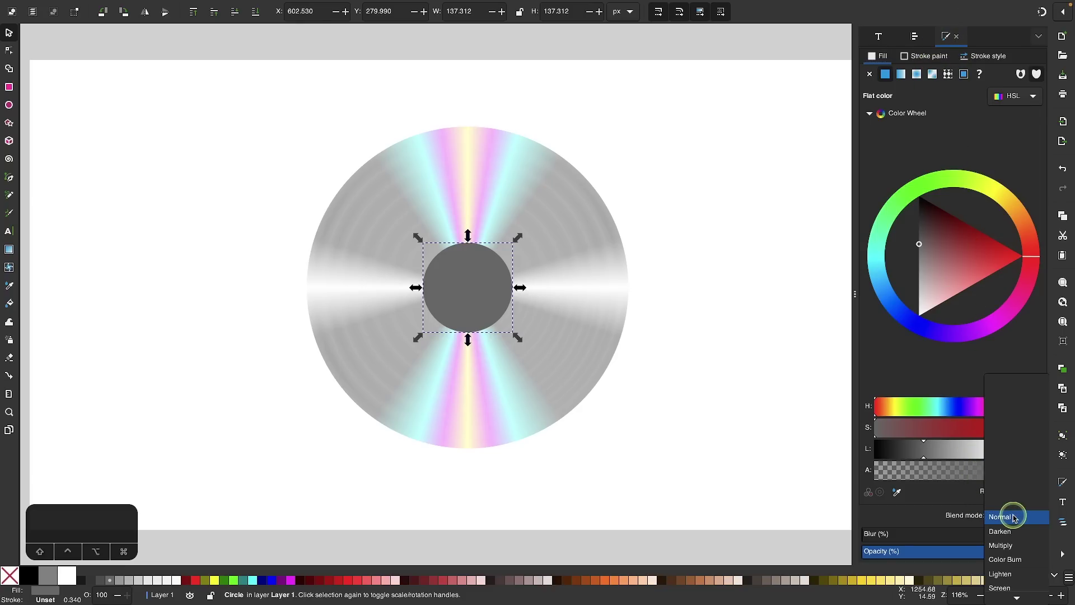
left_click(1002, 545)
scroll(543, 325, "up", 2)
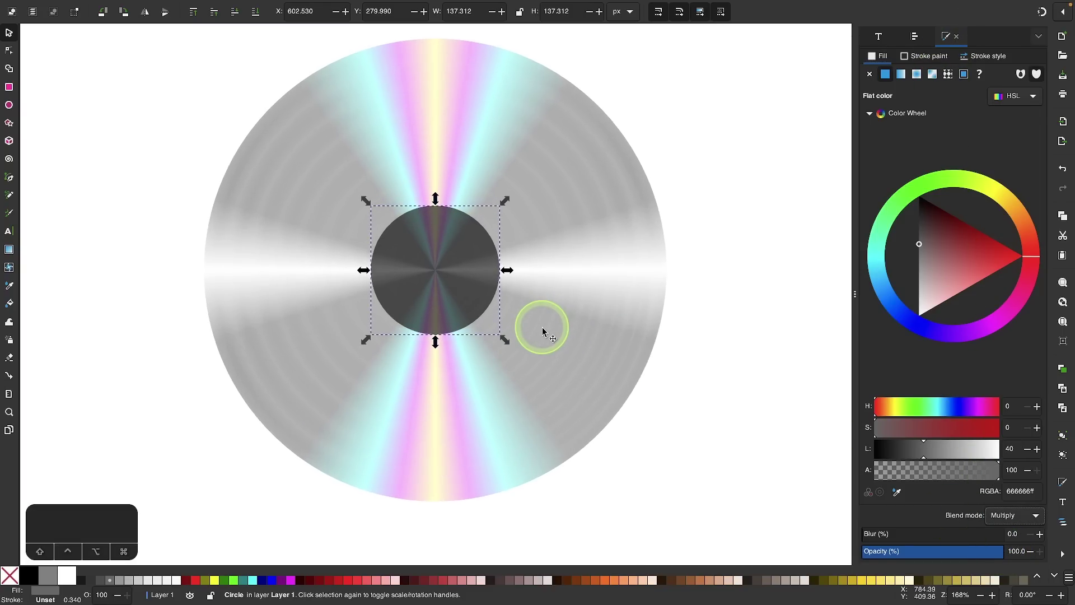
Duplicate the gray centre circle, and give the copy a white fill and Normal blend mode
right_click(490, 249)
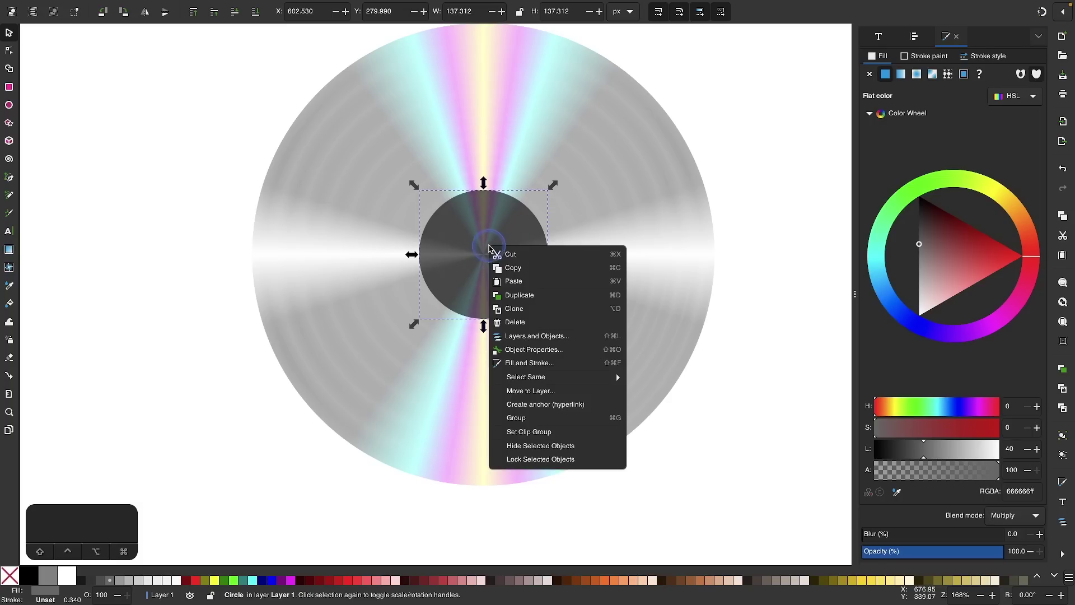
left_click(520, 295)
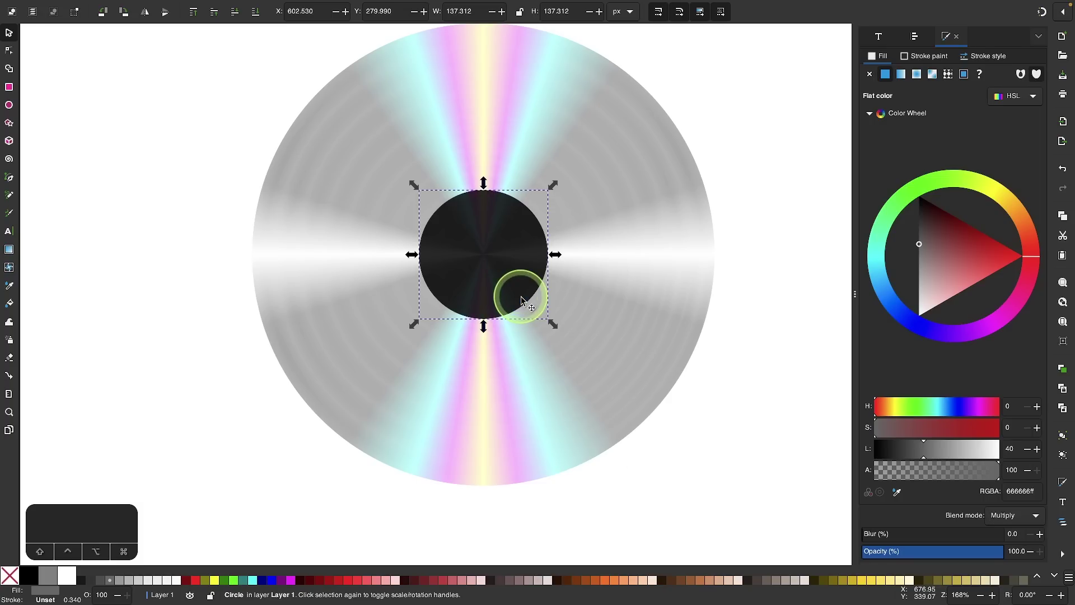
left_click(67, 577)
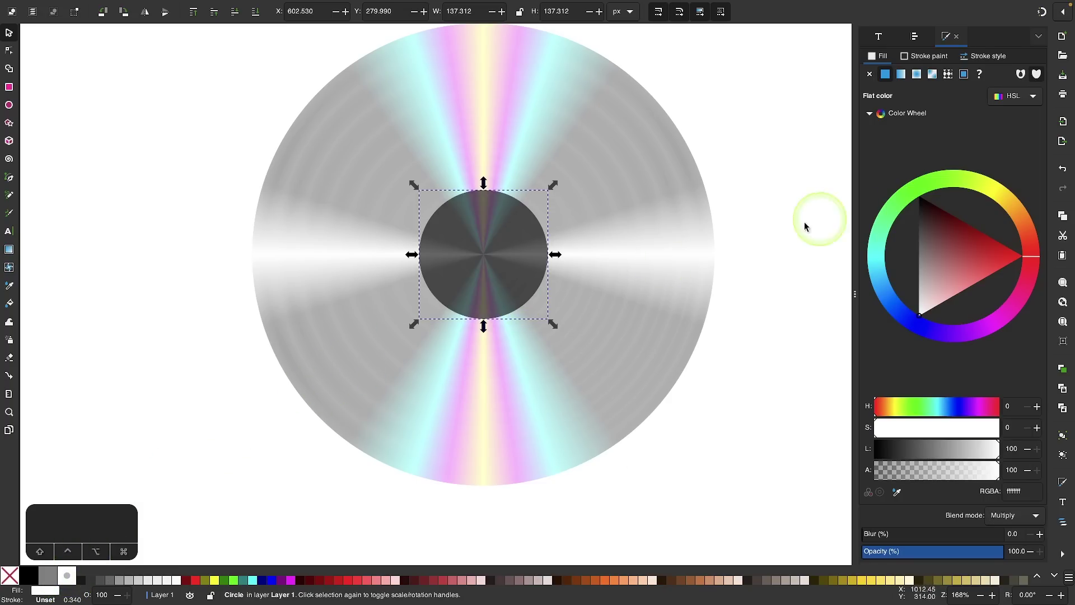
left_click(1003, 516)
left_click(1000, 488)
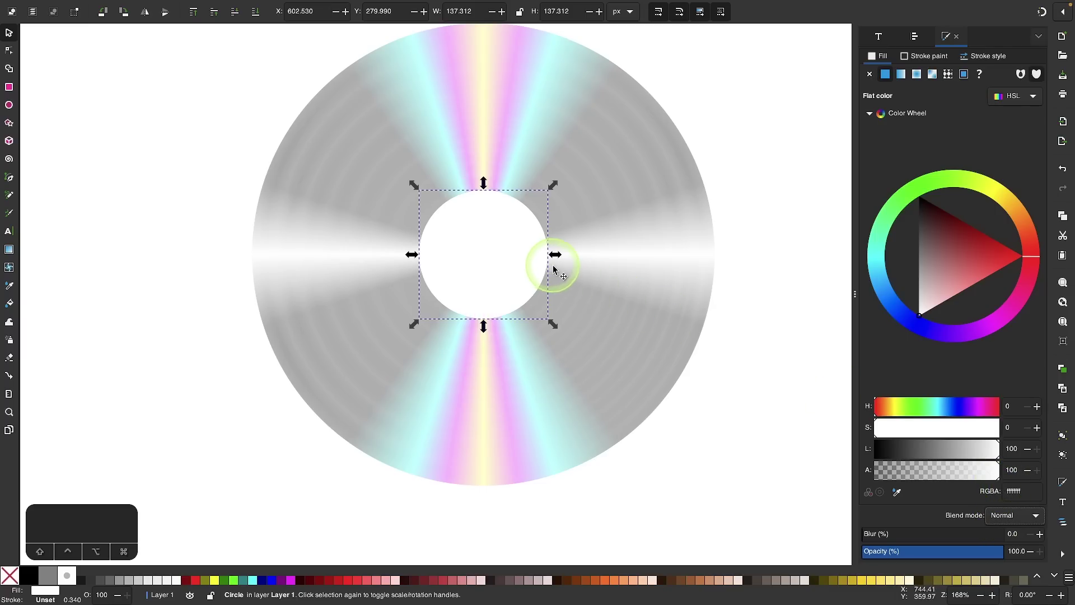
Shrink the white circle about its centre to about 61 px wide and enlarge the dark Multiply circle to about 165 px
mouse_move(555, 255)
left_mouse_down()
mouse_move(516, 255)
mouse_move(570, 249)
left_mouse_up()
left_click(530, 247)
scroll(570, 249, "up", 2)
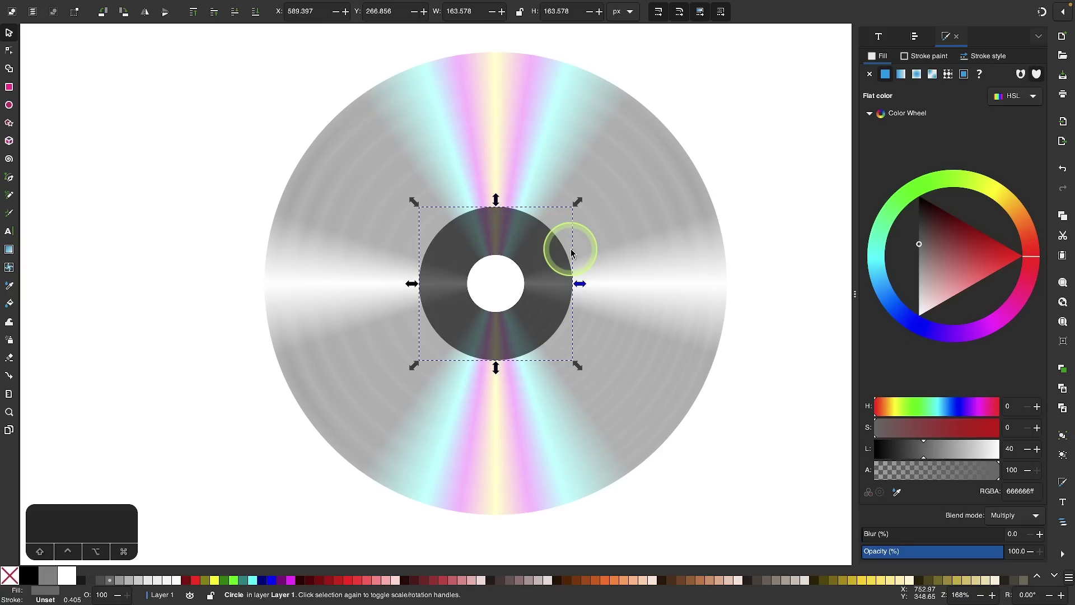
left_click_drag(583, 285, 583, 284)
key("5")
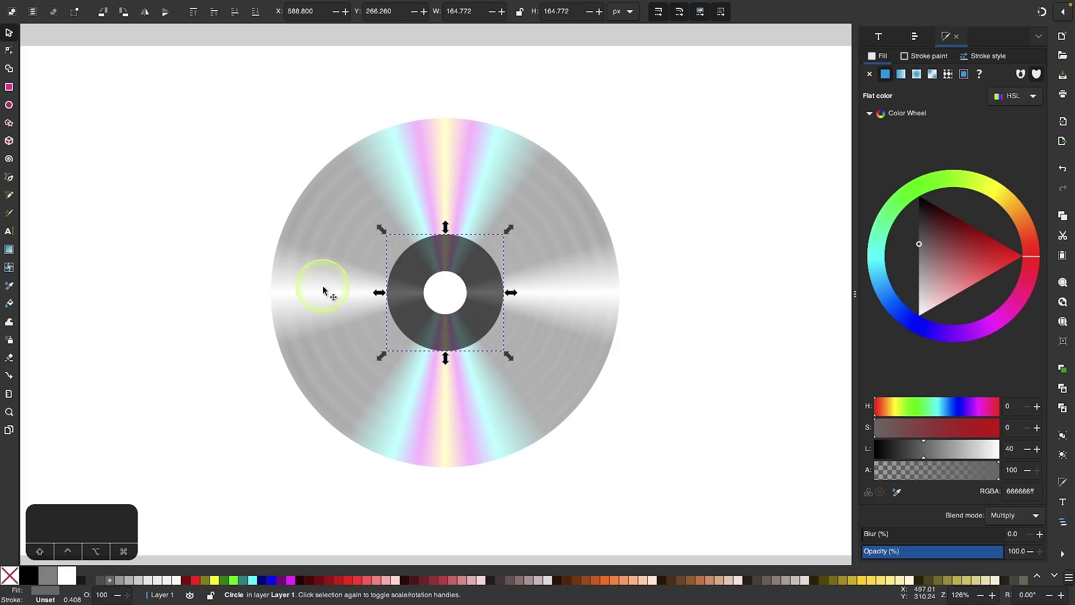
Duplicate the white centre hole circle and fill the copy with light gray cccccc
left_click(449, 297)
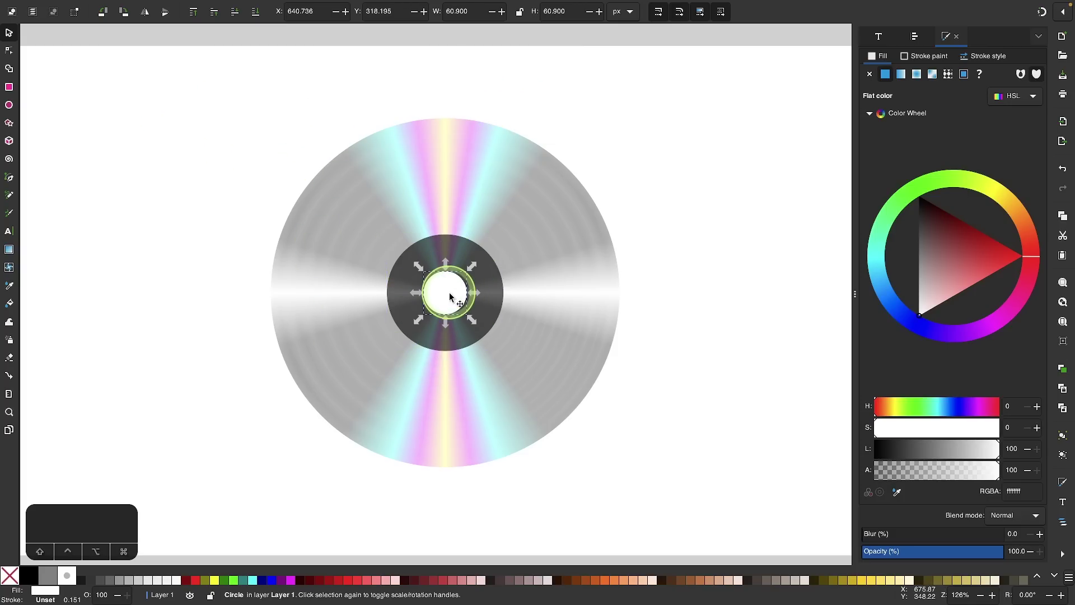
right_click(448, 297)
left_click(473, 341)
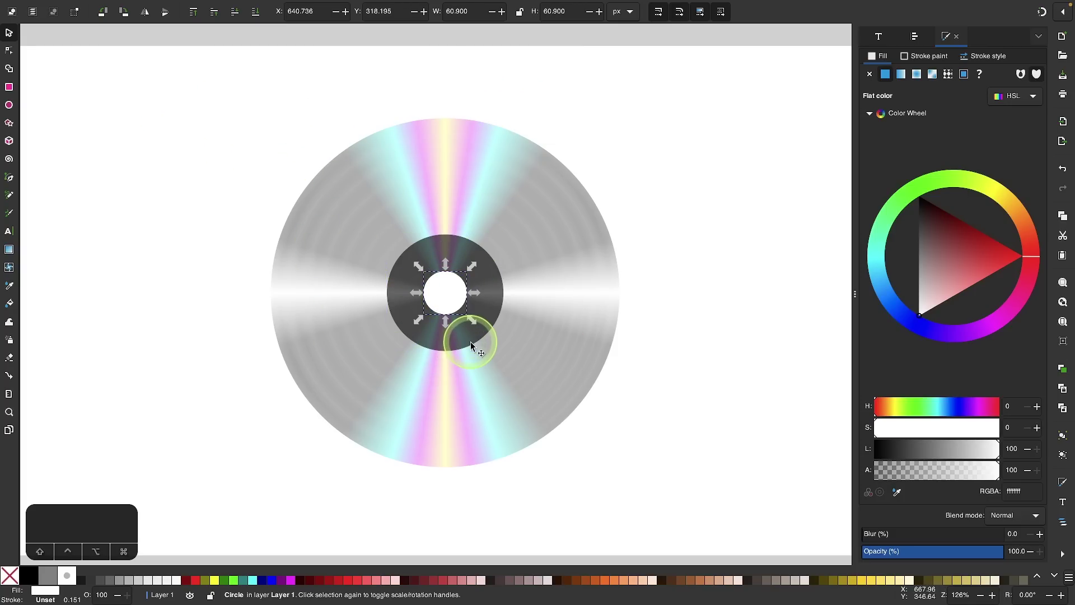
left_click(138, 581)
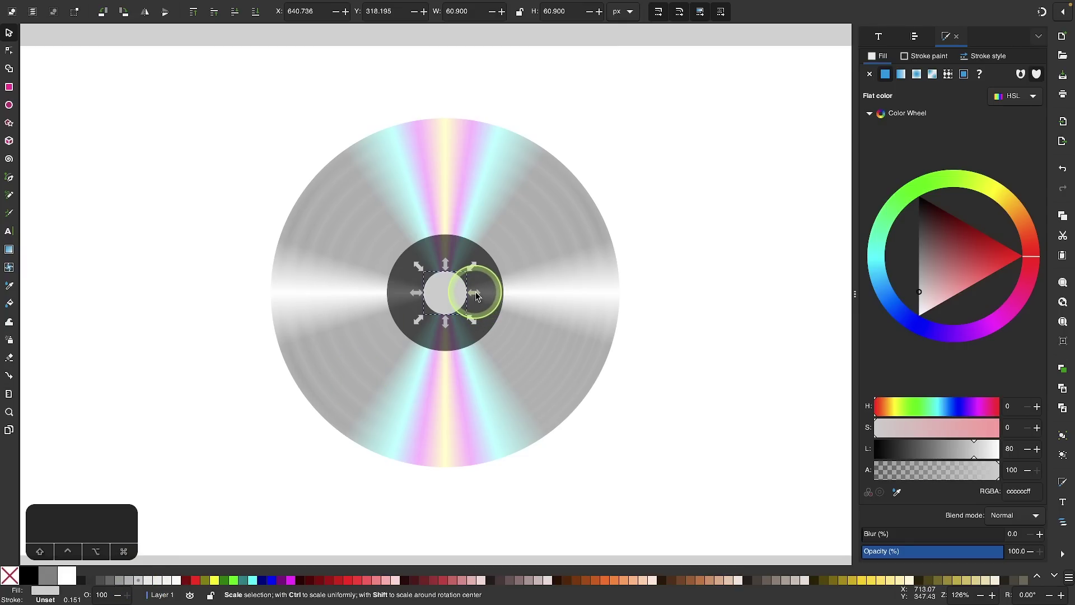
Enlarge the light gray circle about its centre to about 517 px wide and lower it to the bottom behind the disc
left_click_drag(479, 293, 637, 323)
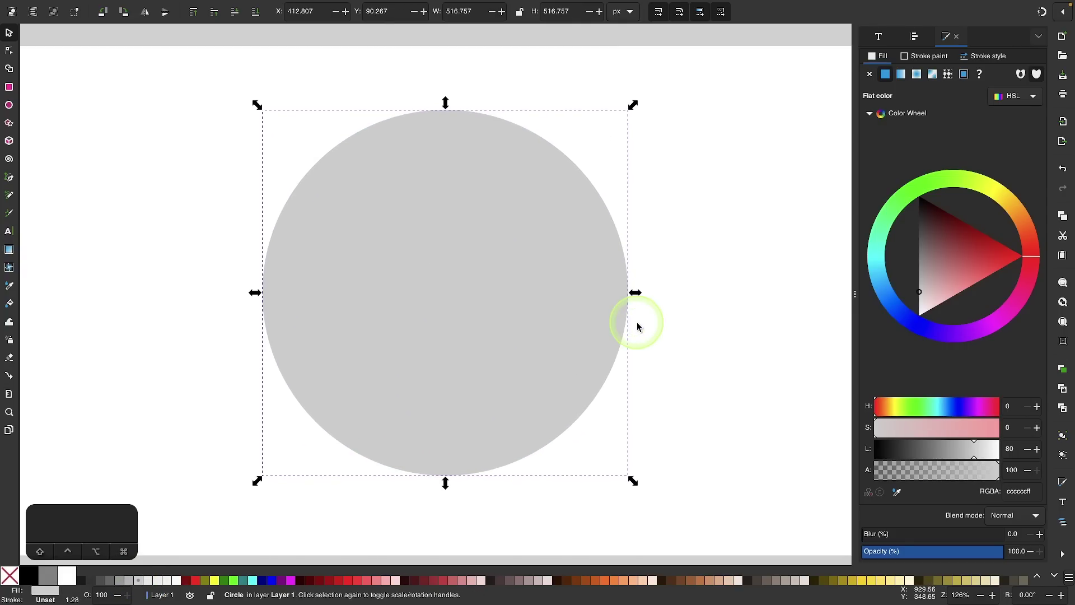
left_click(256, 13)
scroll(295, 233, "up", 1)
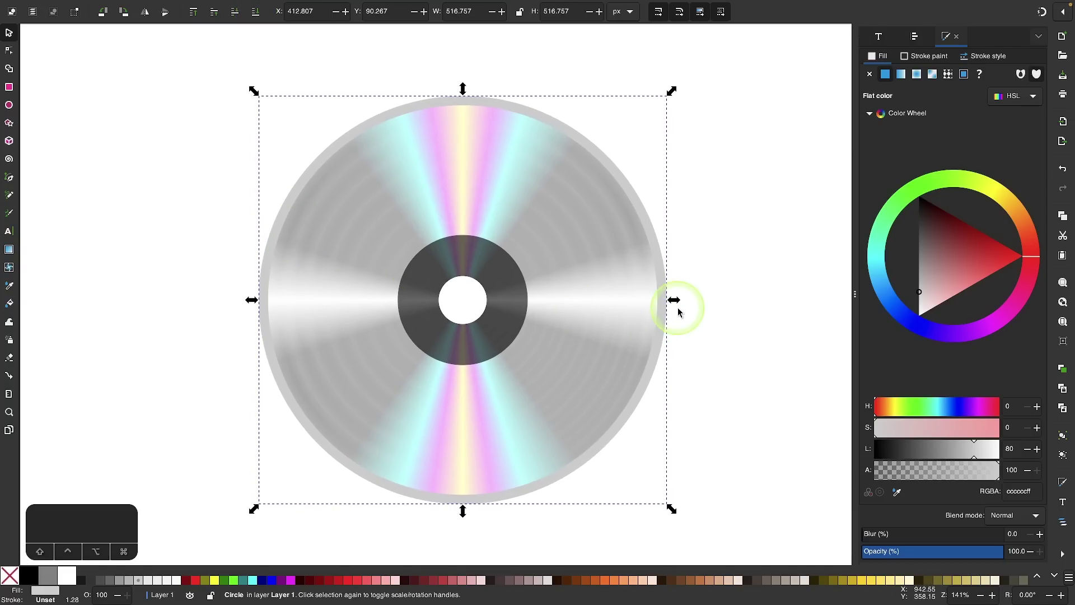
Reduce the backing circle to about 501 px wide as a thin rim and darken its fill to lightness 48 (7d7d7d)
left_click_drag(675, 301, 671, 297)
left_click_drag(969, 448, 934, 449)
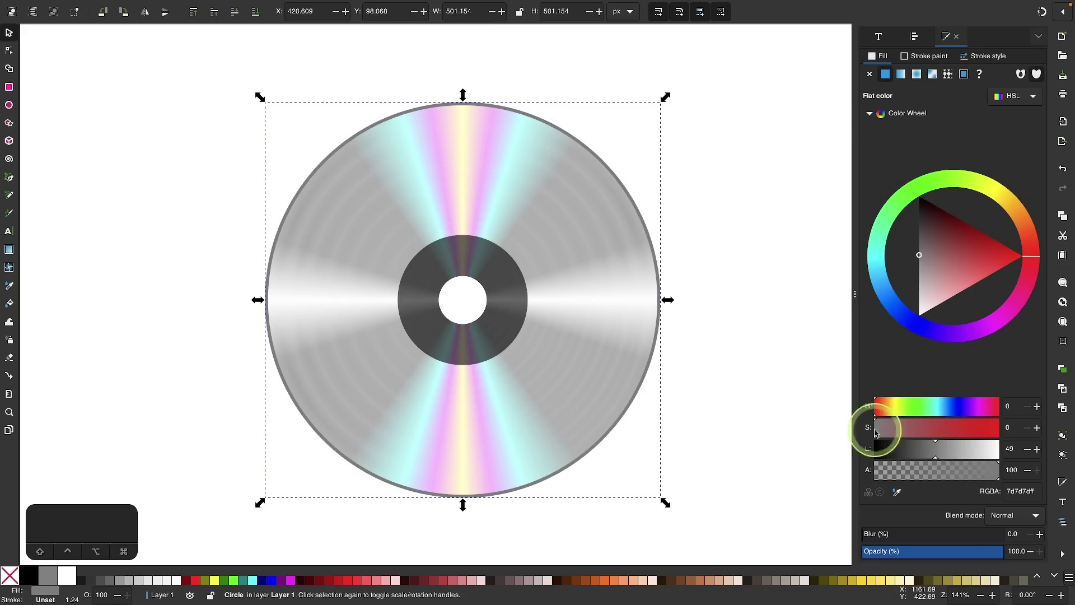
scroll(568, 360, "down", 2)
left_click(762, 367)
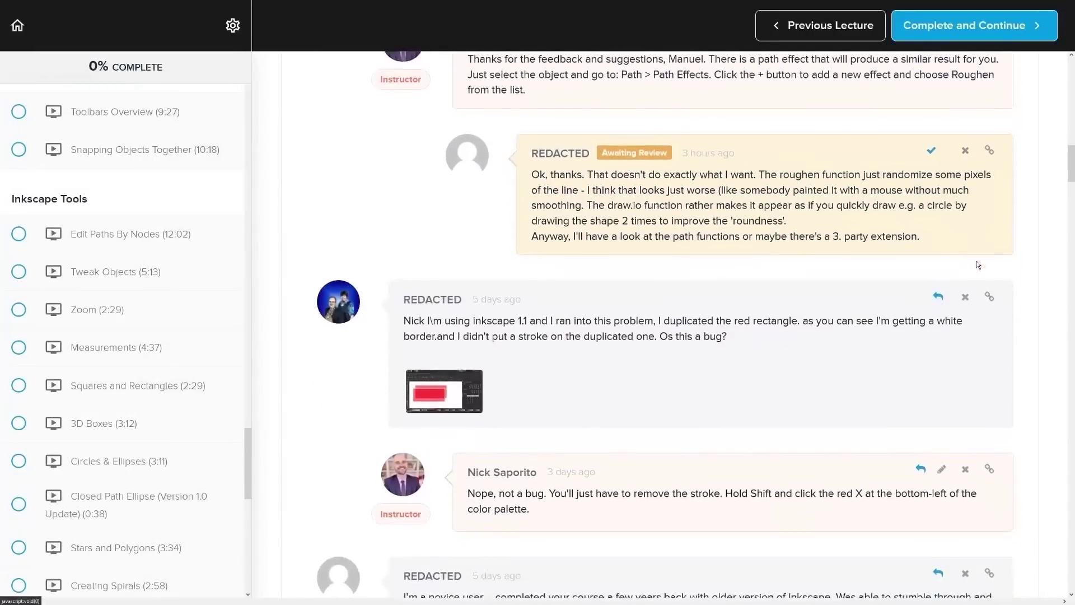
scroll(977, 261, "down", 8)
scroll(1003, 257, "down", 4)
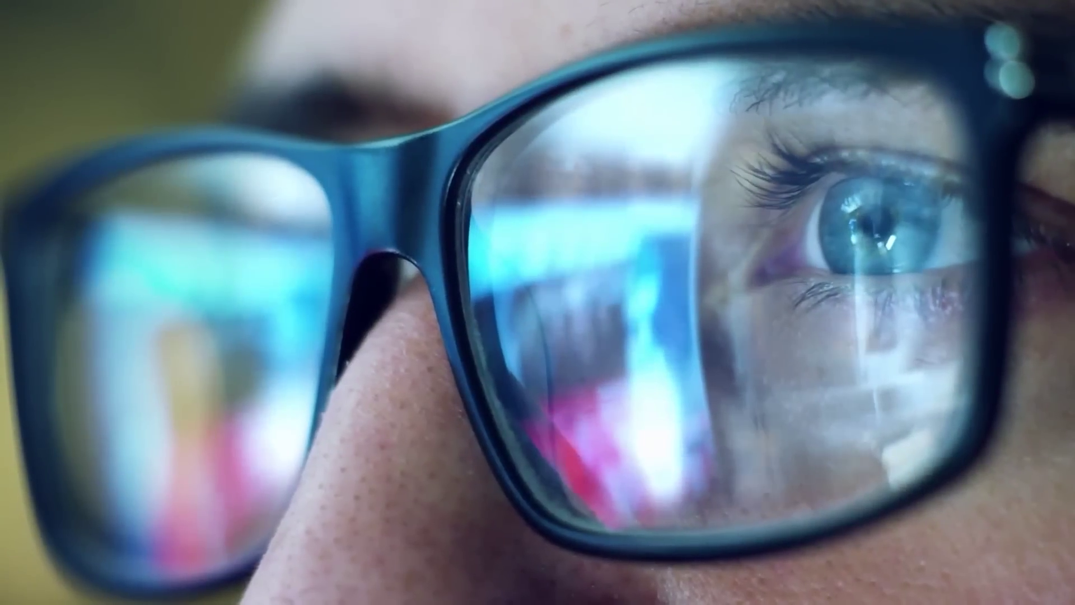
scroll(933, 197, "down", 7)
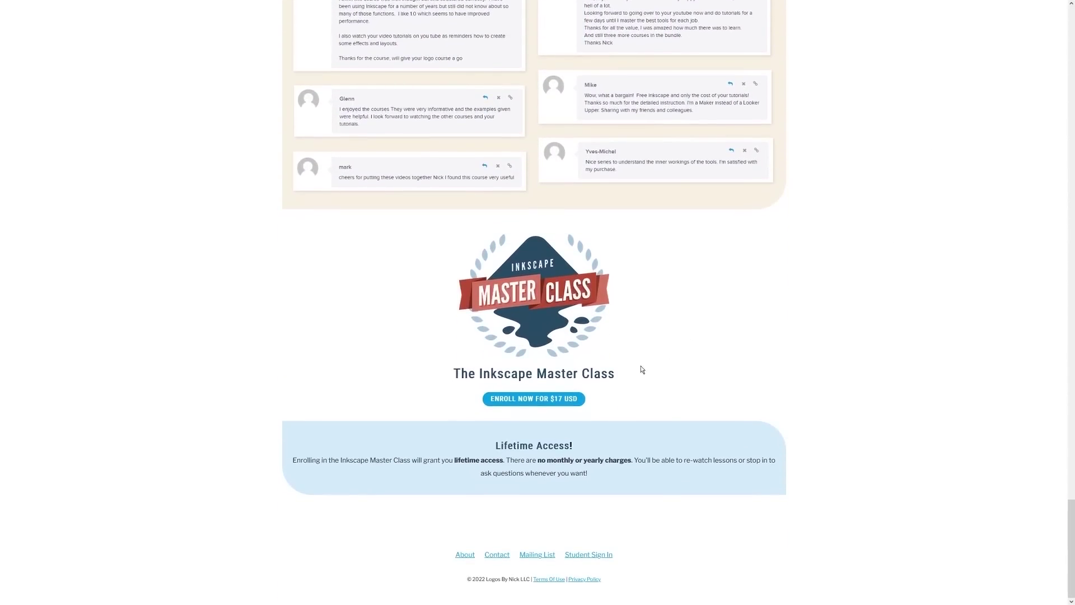
left_click_drag(590, 400, 519, 403)
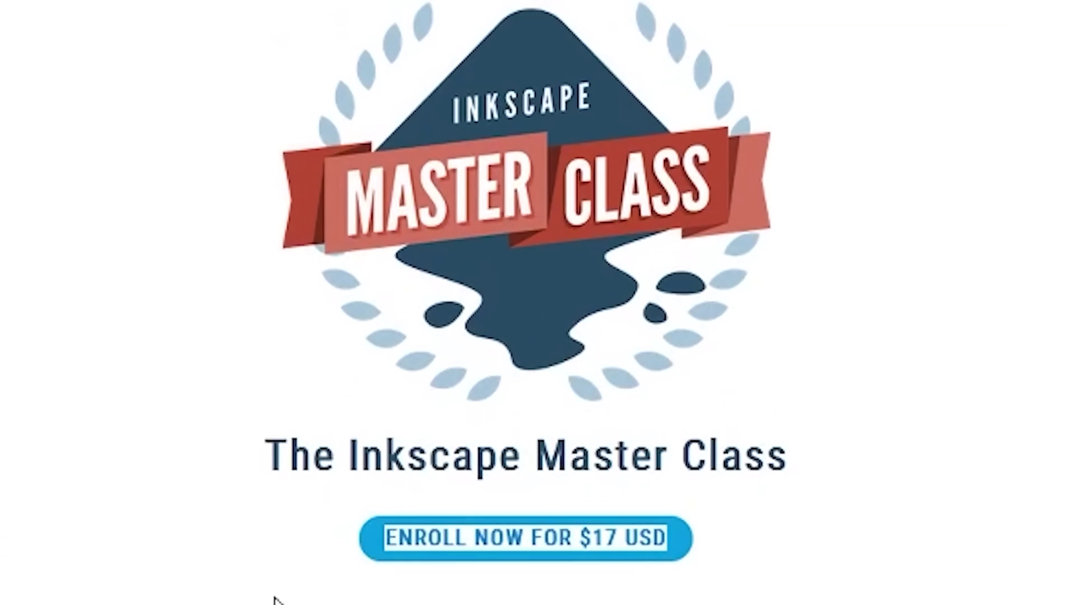